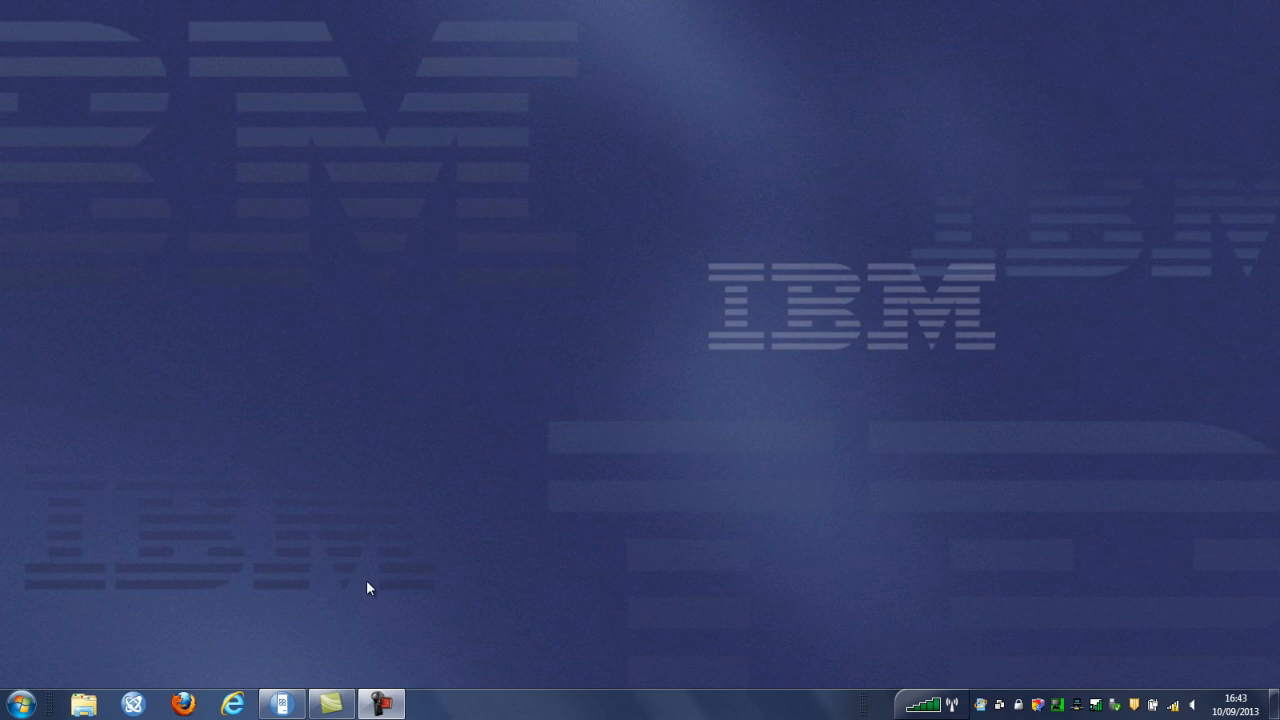
Launch Microsoft Excel 2010 from the Start menu to get a blank Book1 workbook
{"action": "left_click", "coordinate": [22, 705]}
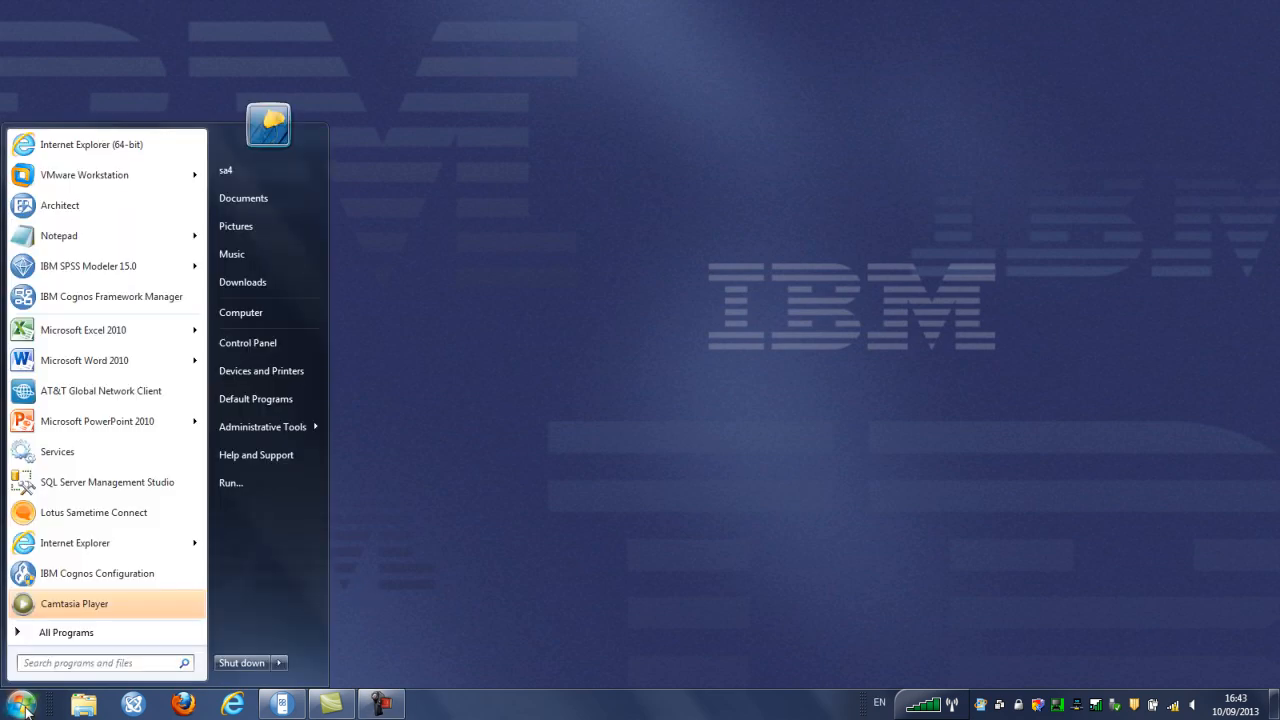
{"action": "left_click", "coordinate": [112, 333]}
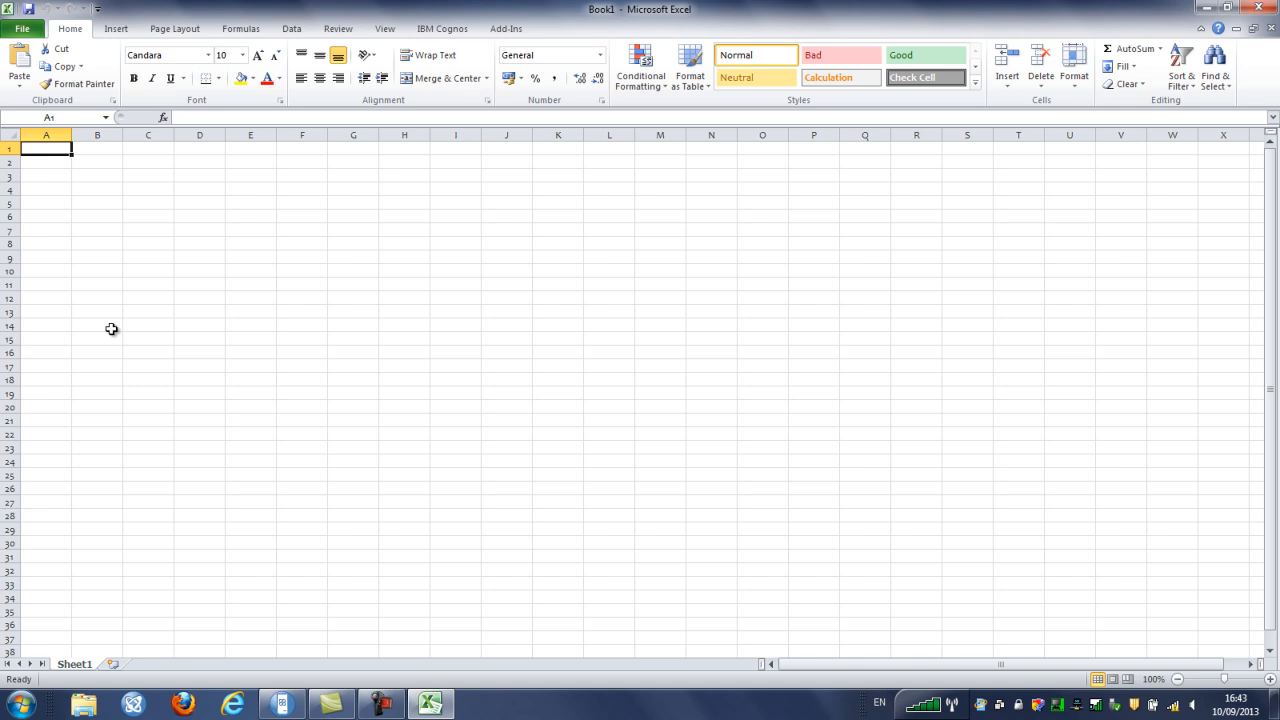
Activate the IBM Cognos add-in from its ribbon tab and open the IBM Cognos Analysis pane
{"action": "left_click", "coordinate": [447, 30]}
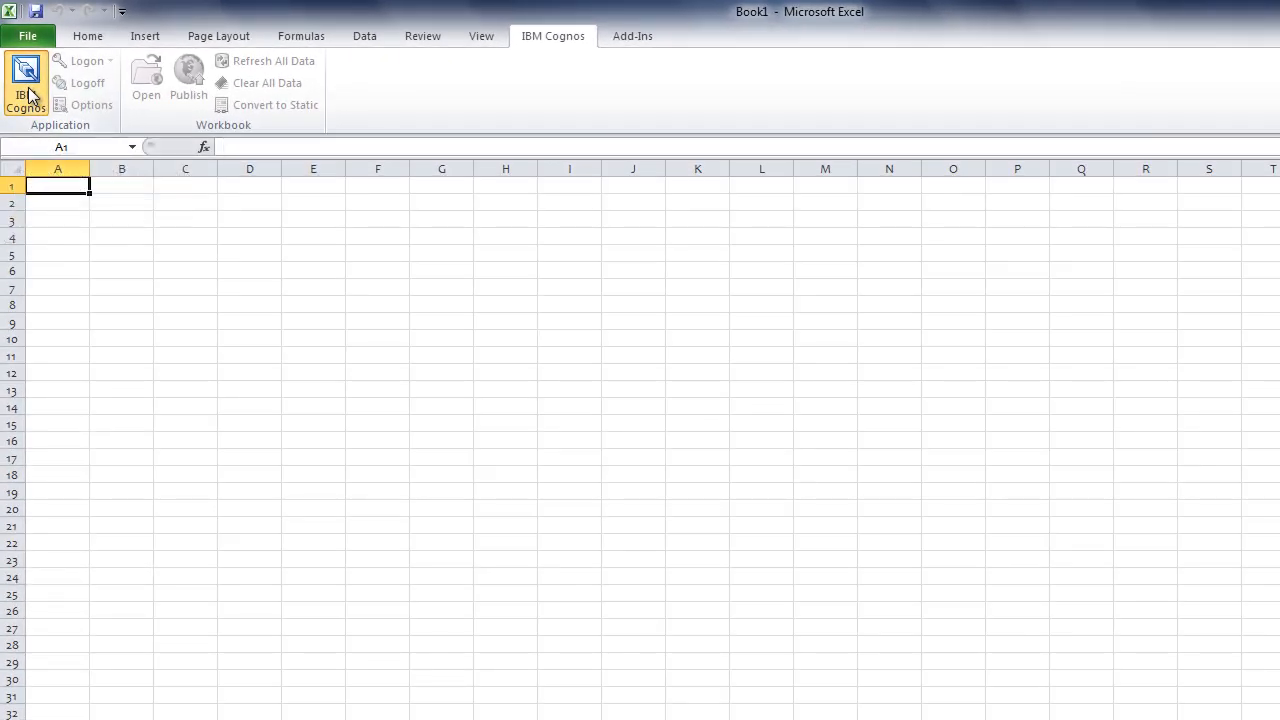
{"action": "left_click", "coordinate": [27, 85]}
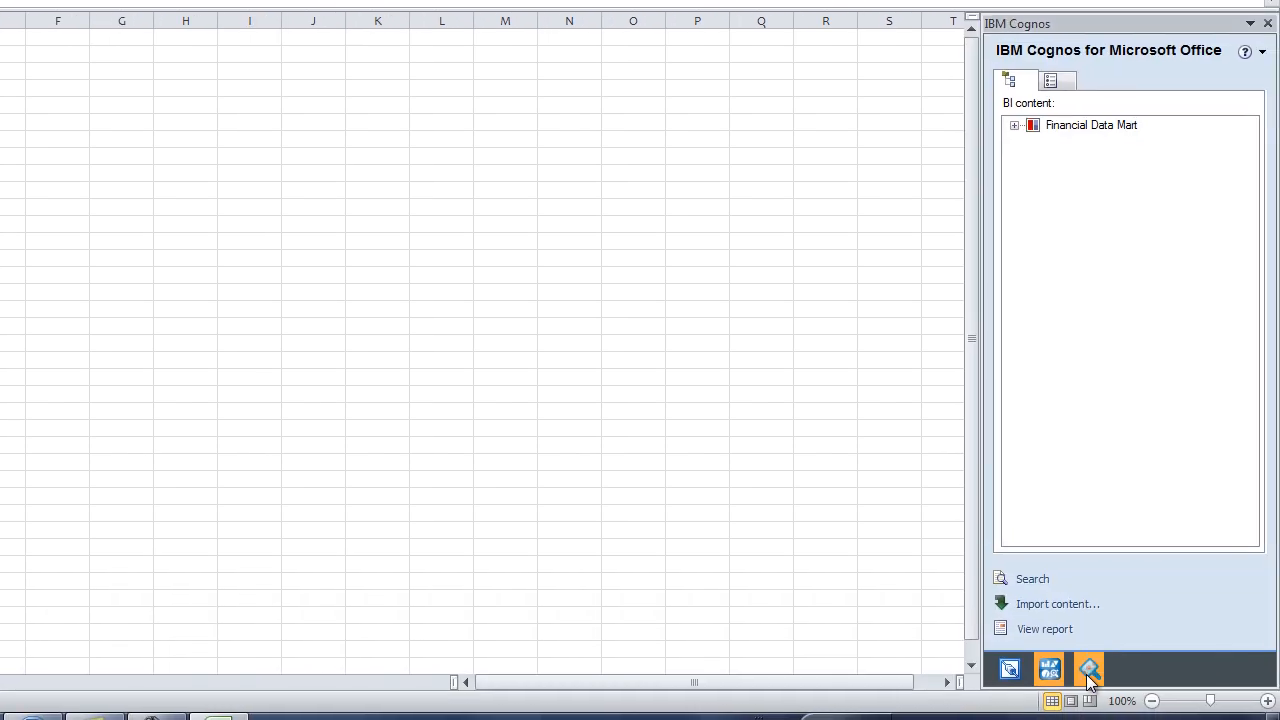
{"action": "left_click", "coordinate": [1088, 671]}
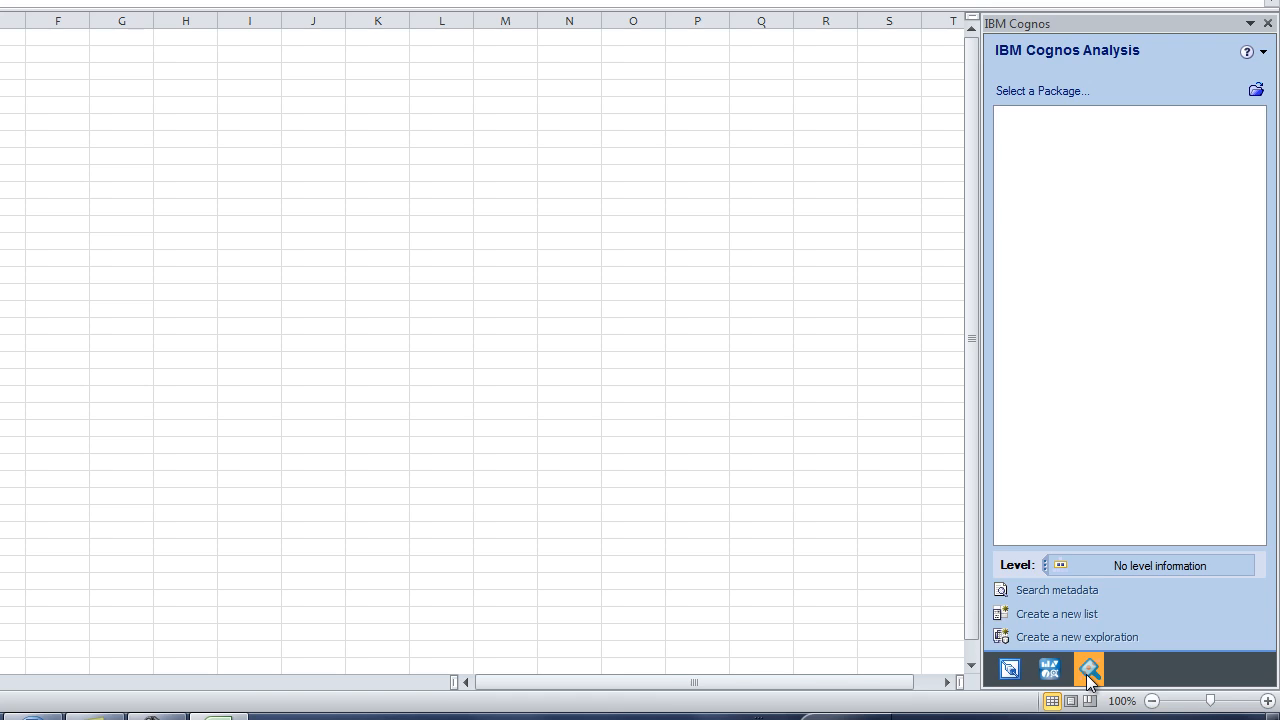
Log on to IBM Cognos with the user ID and password to reach Select Package
{"action": "left_click", "coordinate": [1257, 91]}
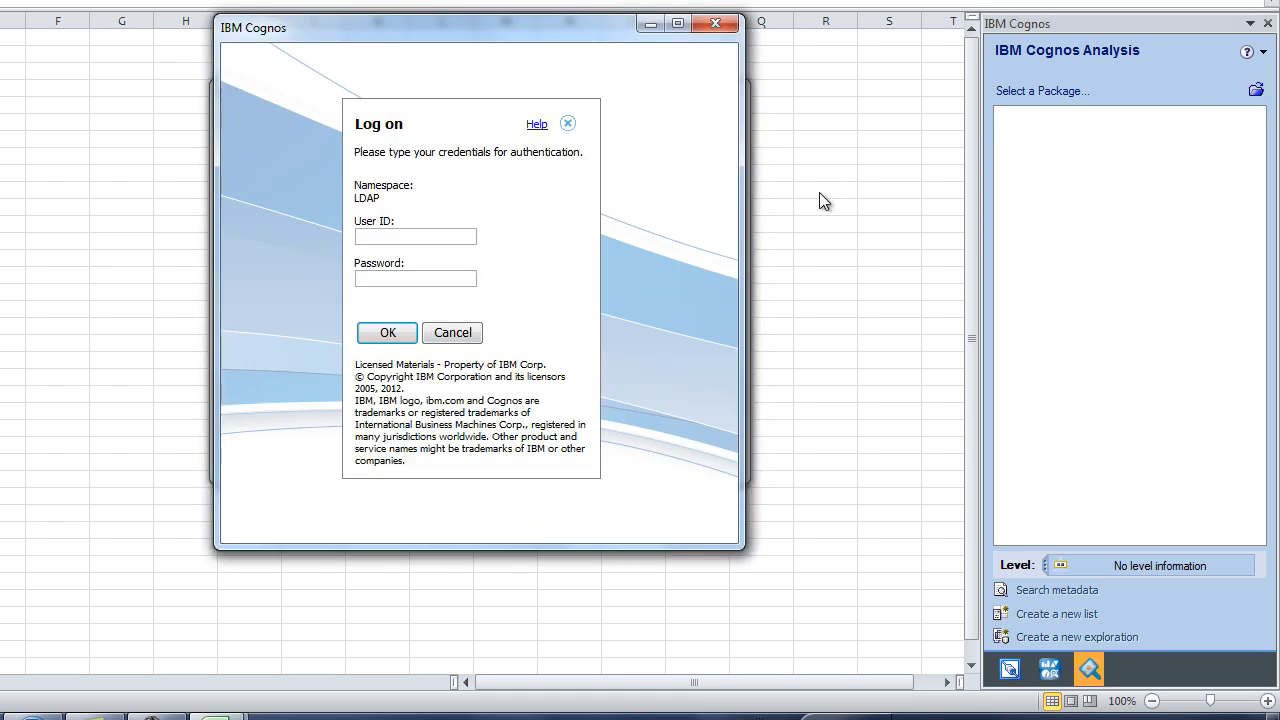
{"action": "type", "text": "administrator******"}
{"action": "key", "text": "Return"}
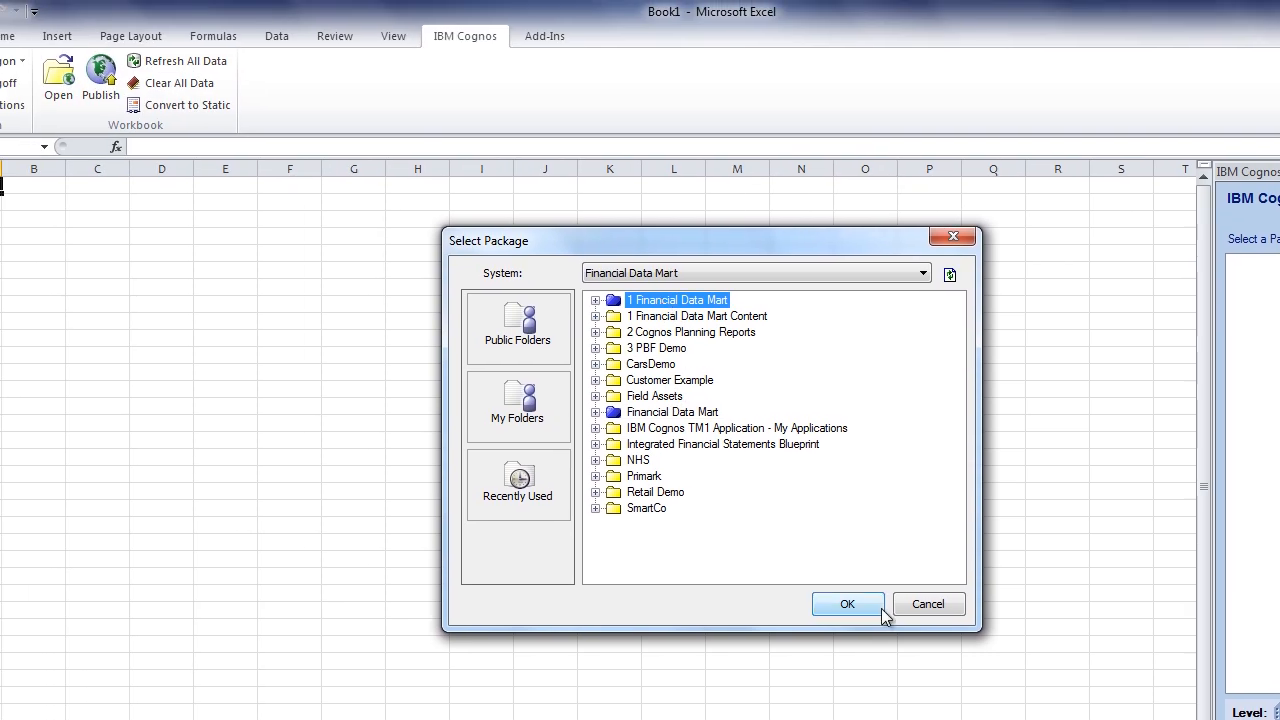
Choose the 1 Financial Data Mart package and confirm it
{"action": "left_click", "coordinate": [857, 605]}
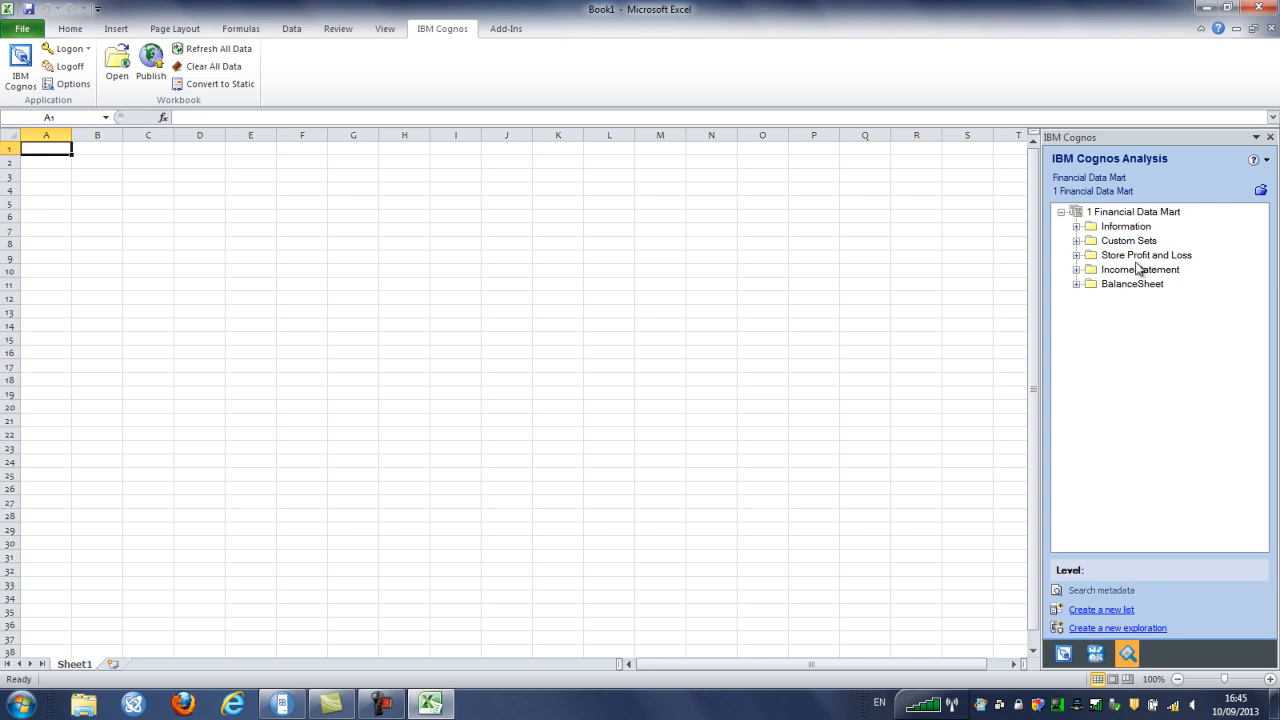
Inspect the Scenario, Department, Period and Store dimensions, then create a blank exploration
{"action": "left_click", "coordinate": [1076, 256]}
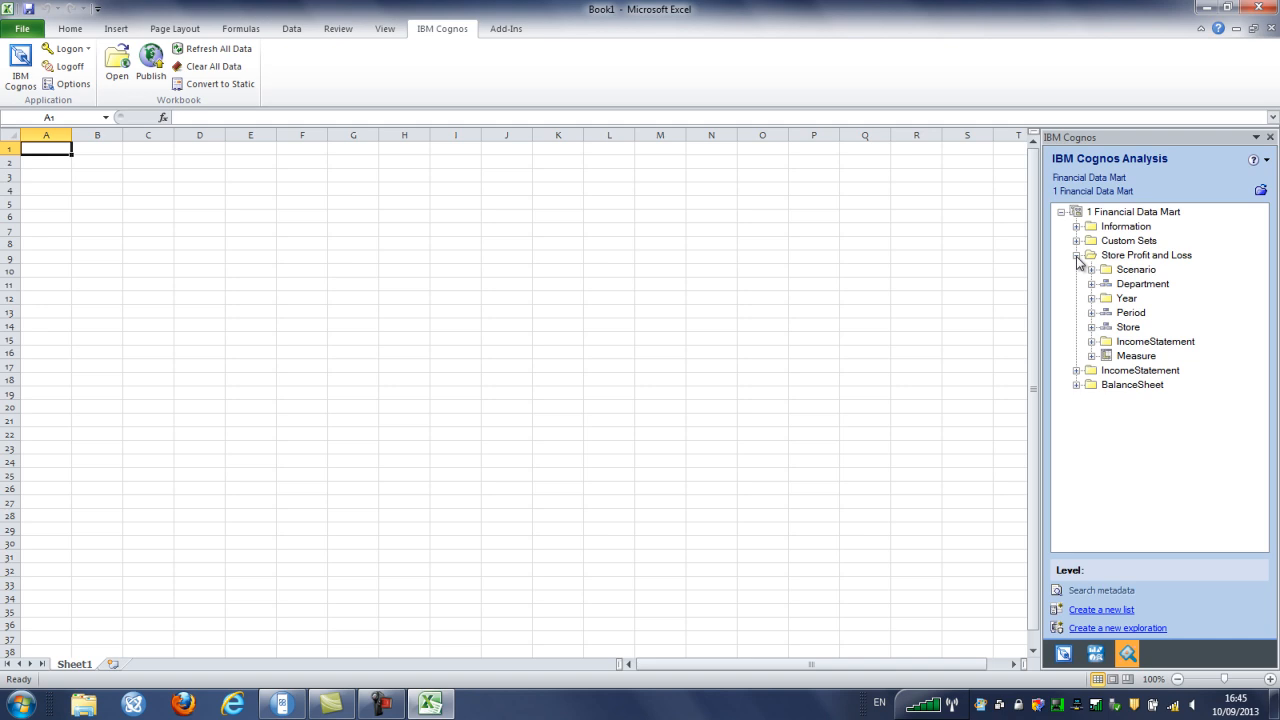
{"action": "left_click", "coordinate": [1091, 270]}
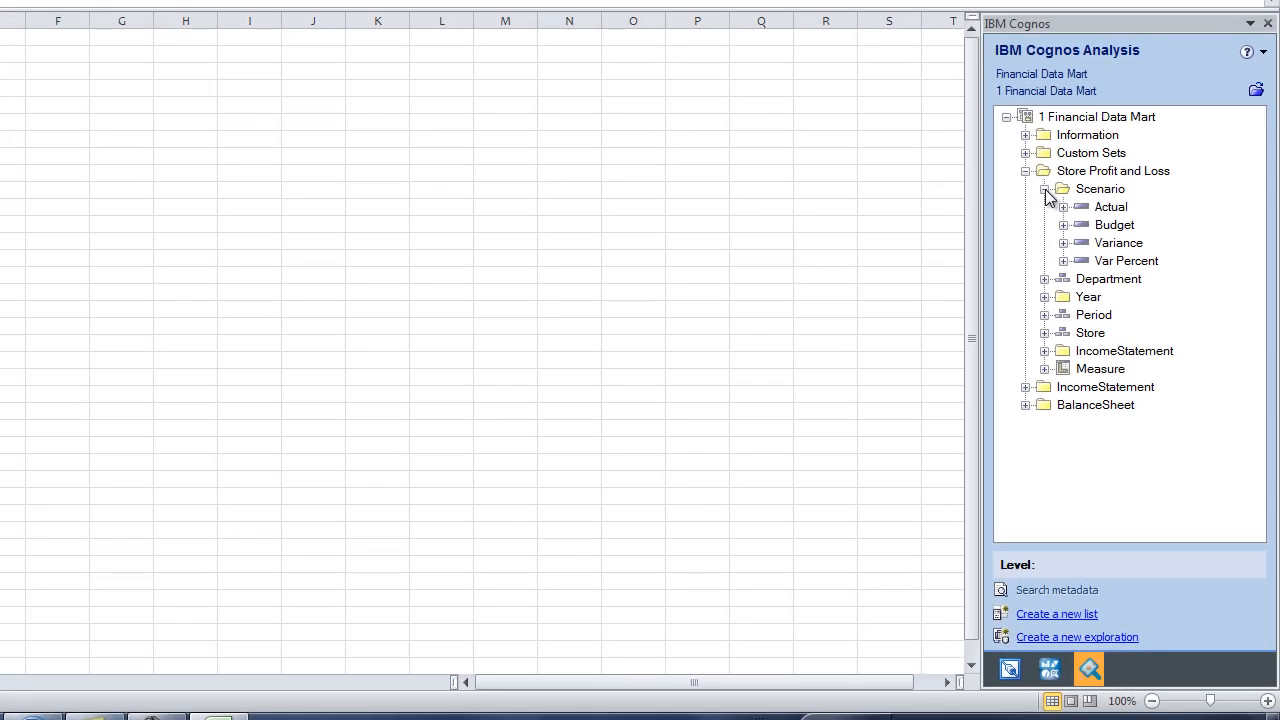
{"action": "left_click", "coordinate": [1092, 271]}
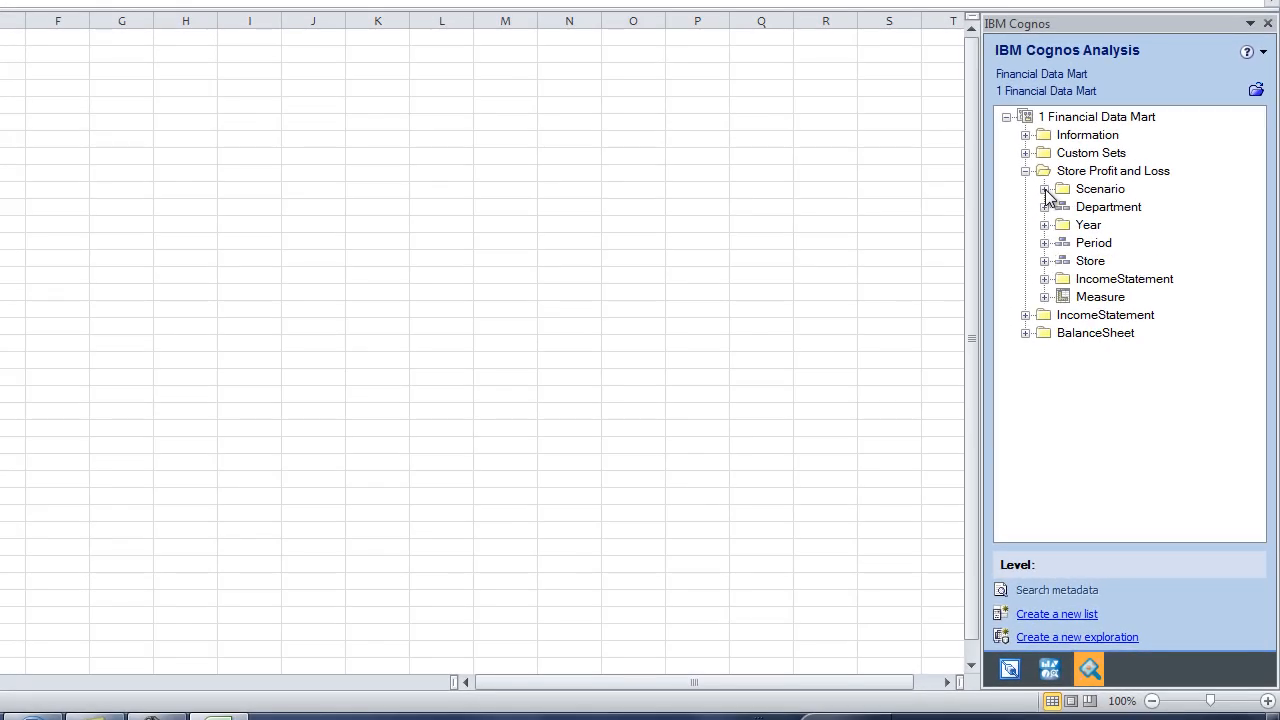
{"action": "left_click", "coordinate": [1045, 207]}
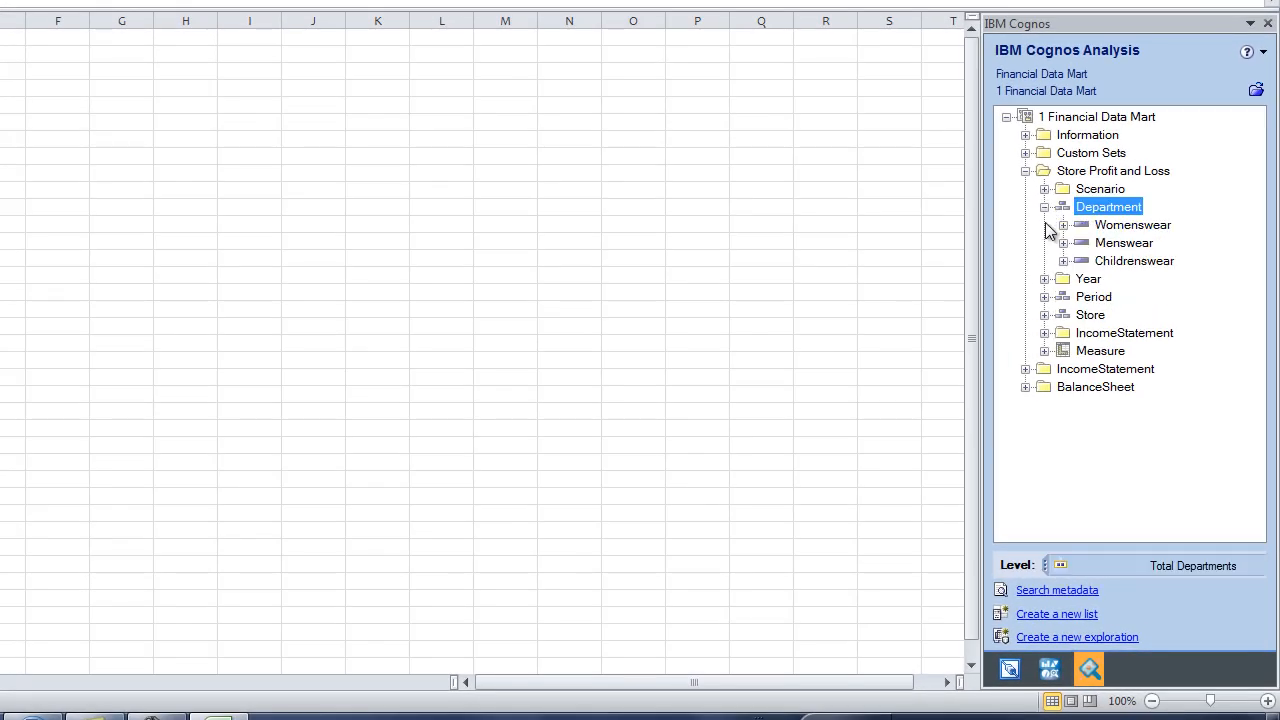
{"action": "left_click", "coordinate": [1045, 297]}
{"action": "left_click", "coordinate": [1045, 297]}
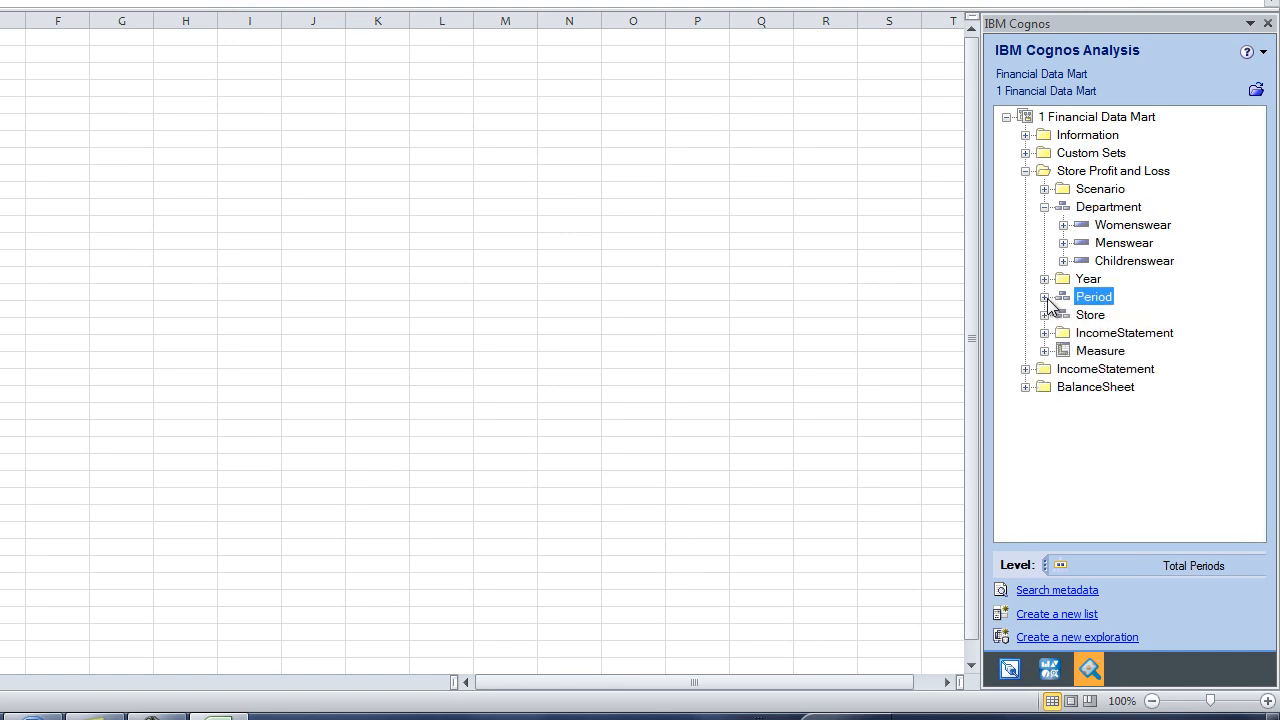
{"action": "left_click", "coordinate": [1045, 315]}
{"action": "left_click", "coordinate": [1045, 315]}
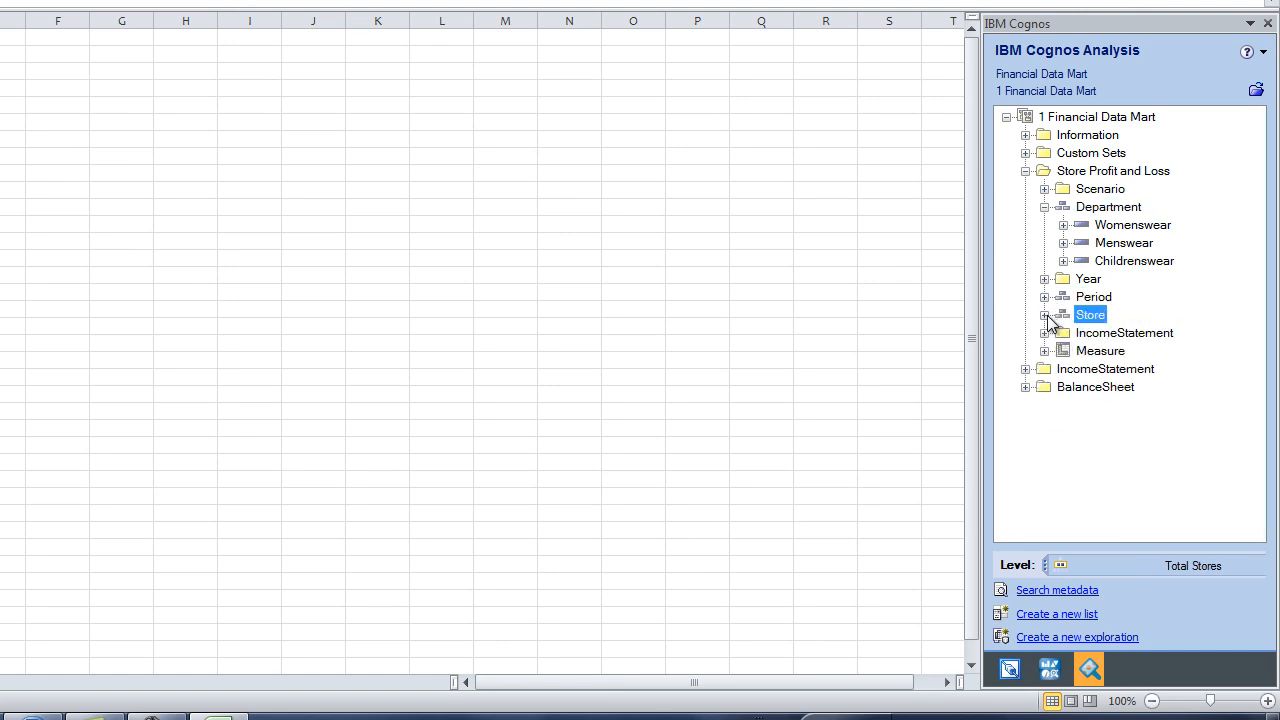
{"action": "left_click", "coordinate": [1045, 207]}
{"action": "left_click", "coordinate": [1122, 638]}
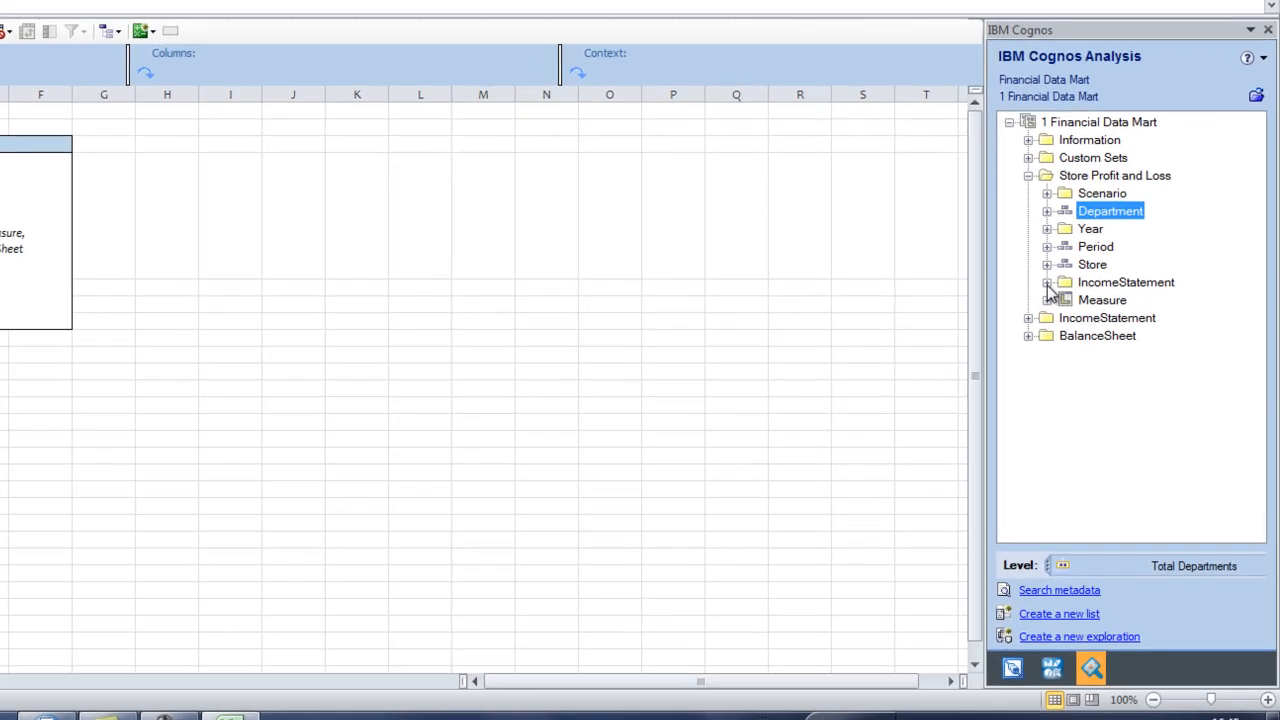
Put the IncomeStatement items Sales through Net income on the exploration's Rows
{"action": "left_click", "coordinate": [1092, 342]}
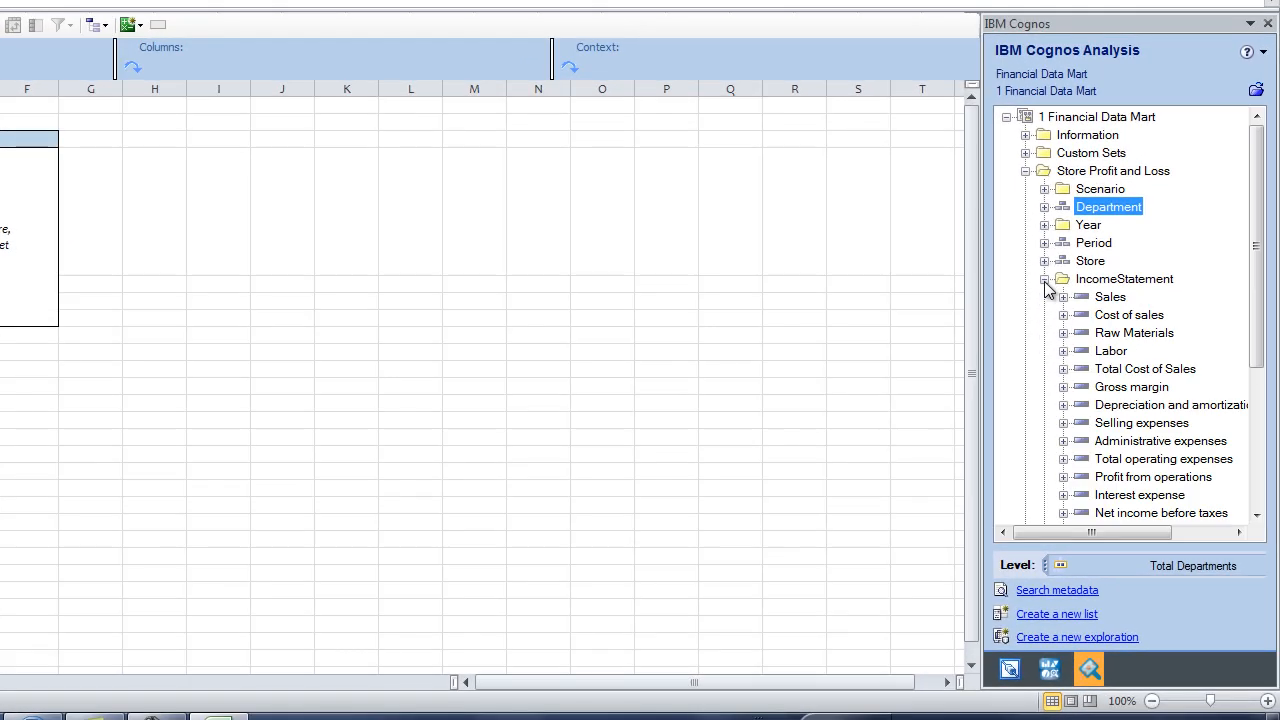
{"action": "left_click", "coordinate": [1257, 515]}
{"action": "left_click", "coordinate": [1257, 515]}
{"action": "left_click", "coordinate": [1257, 515]}
{"action": "left_click", "coordinate": [1257, 515]}
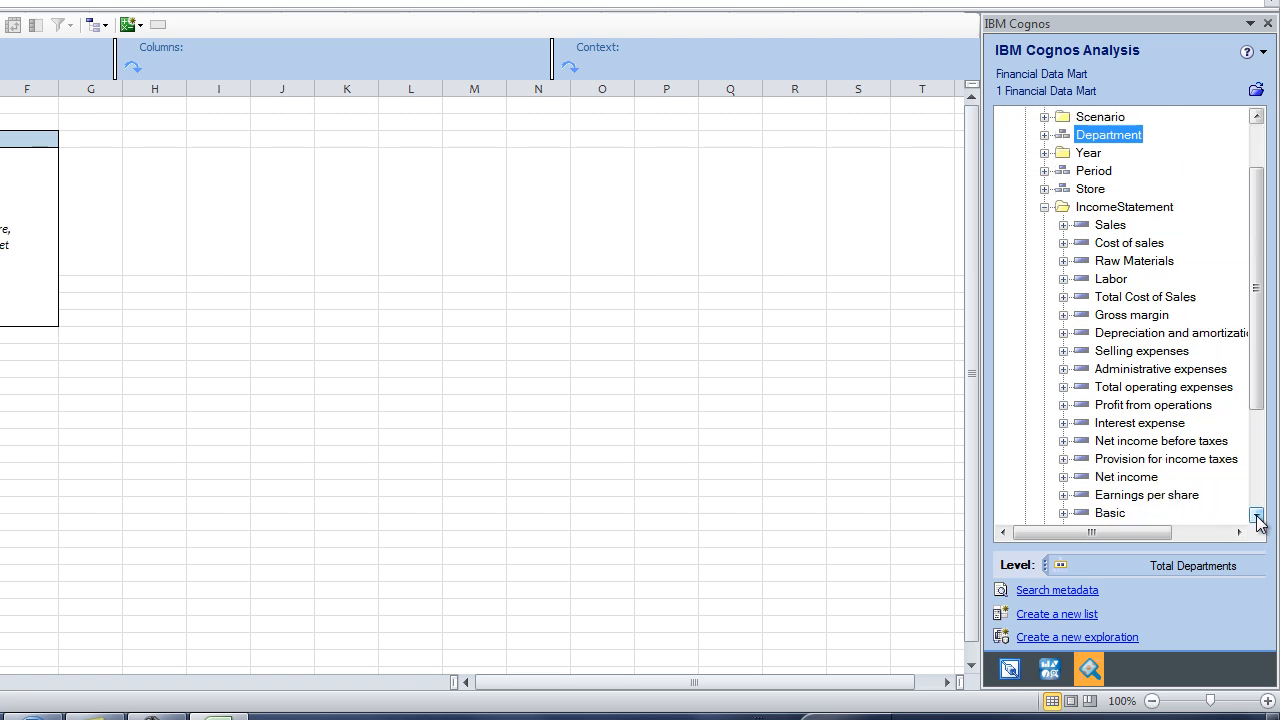
{"action": "left_click", "coordinate": [1257, 515]}
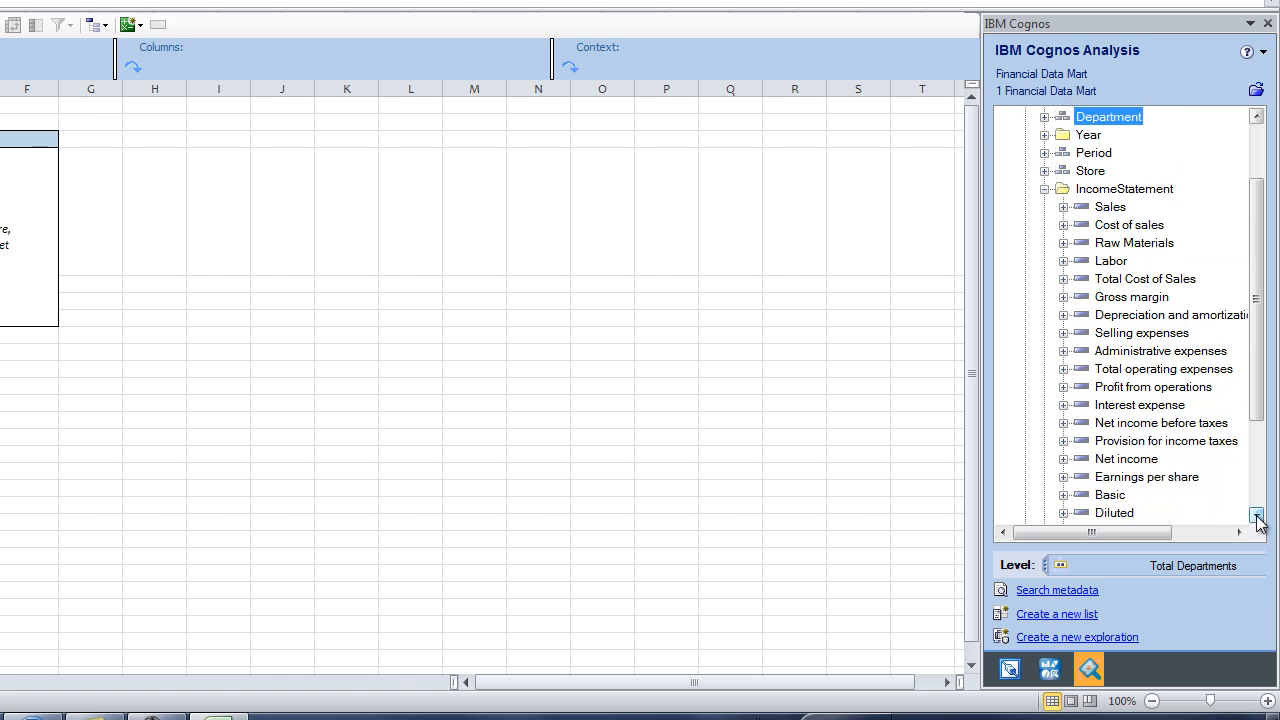
{"action": "left_click", "coordinate": [1111, 207]}
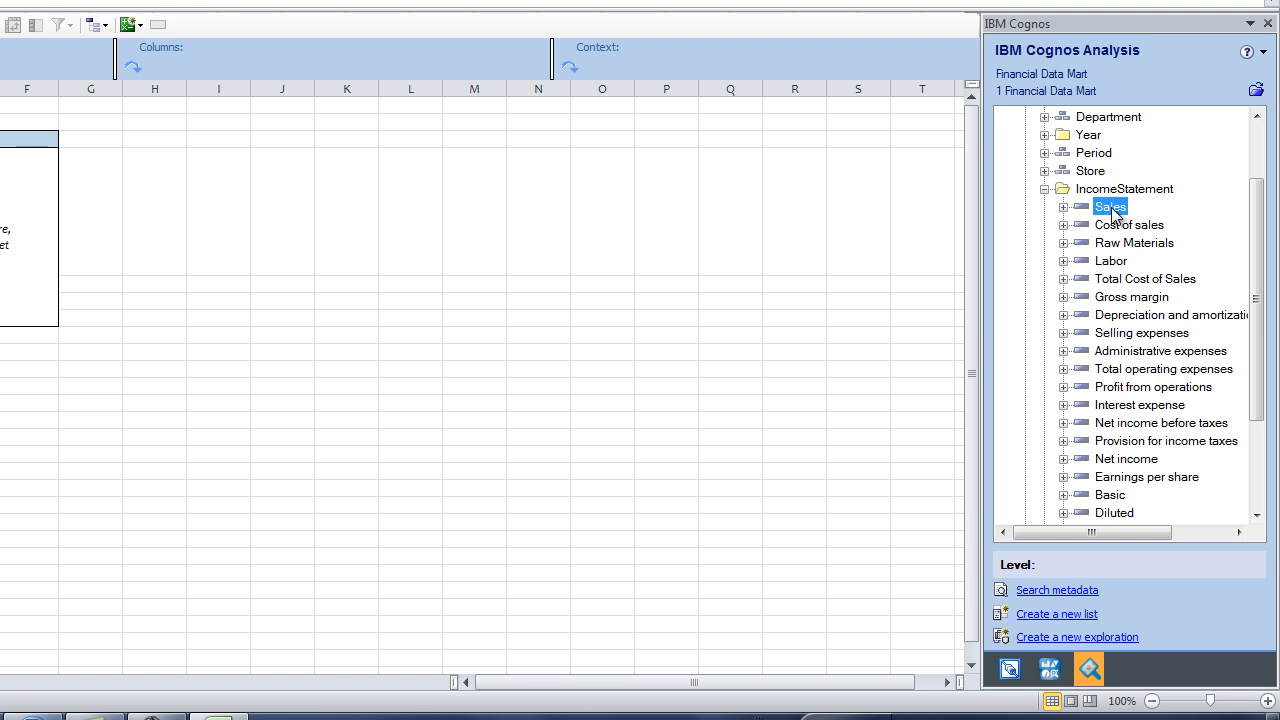
{"action": "left_click", "coordinate": [1136, 462], "text": "shift"}
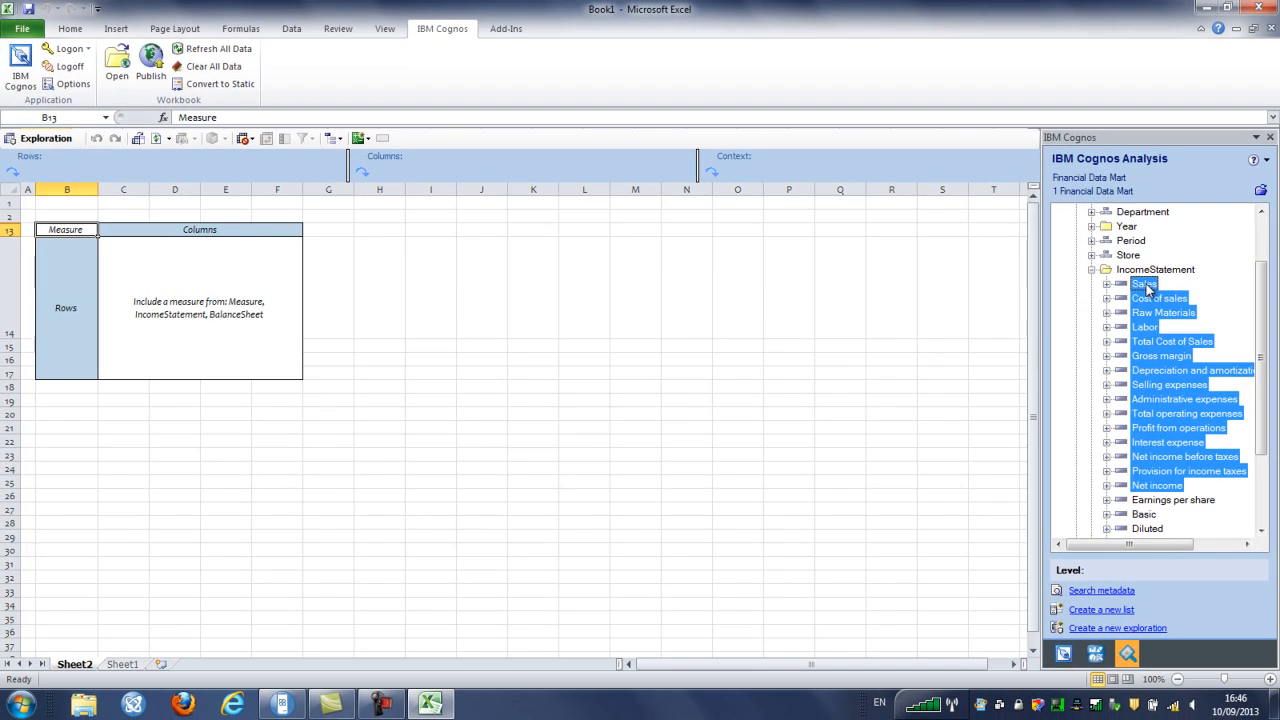
{"action": "left_click_drag", "start_coordinate": [596, 399], "coordinate": [68, 344]}
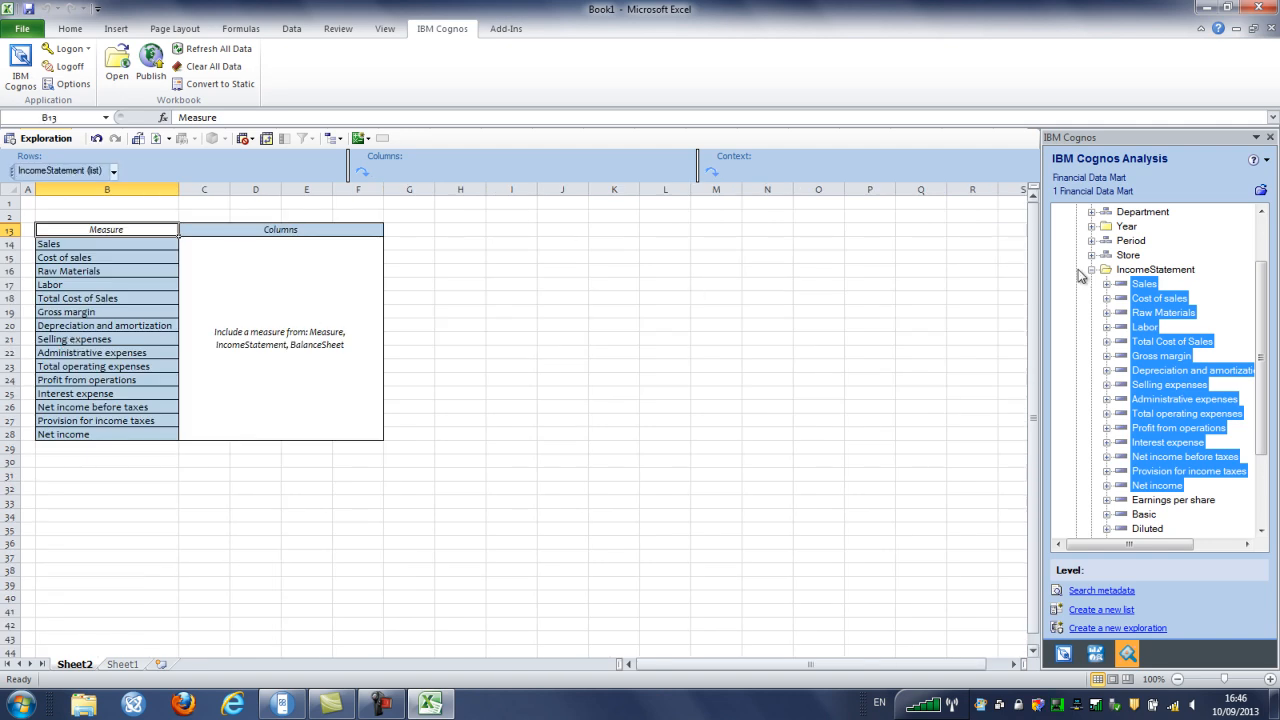
{"action": "left_click", "coordinate": [1093, 270]}
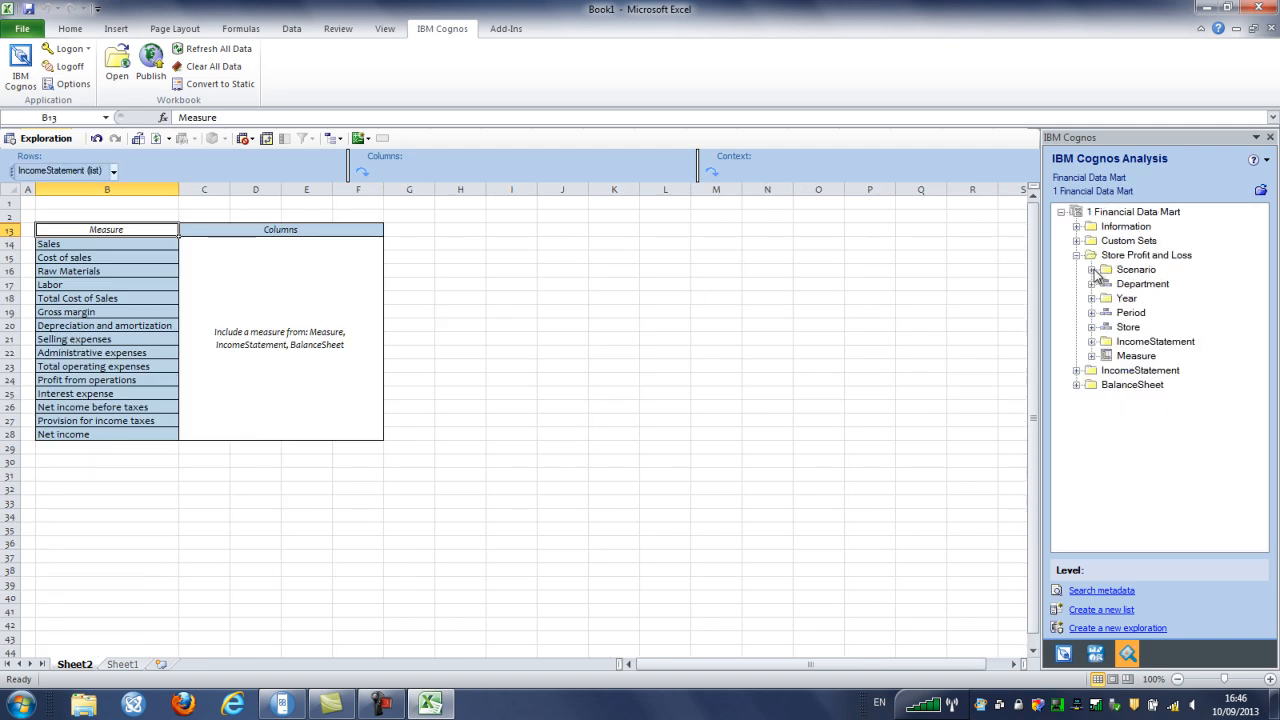
Place Scenario members Actual, Budget, Variance and Var Percent on the exploration's Columns
{"action": "left_click", "coordinate": [1092, 270]}
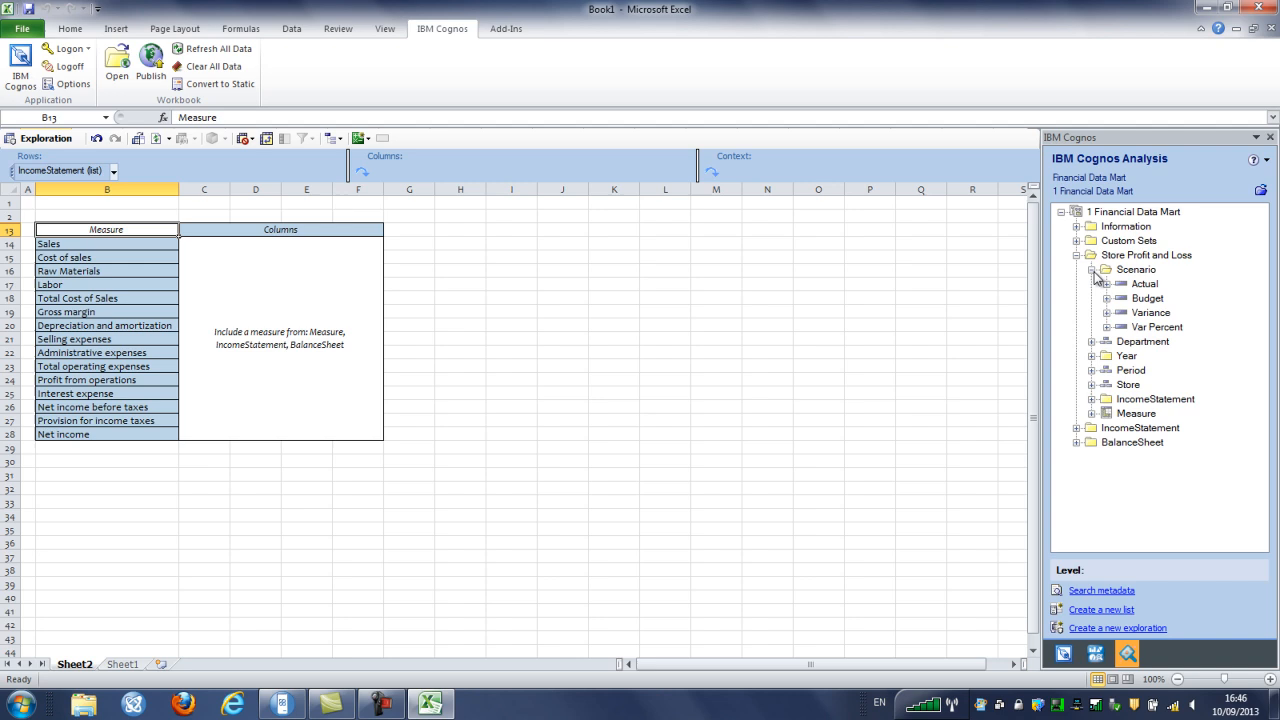
{"action": "left_click", "coordinate": [1146, 285]}
{"action": "left_click", "coordinate": [1157, 327], "text": "shift"}
{"action": "left_click_drag", "start_coordinate": [1149, 287], "coordinate": [476, 168]}
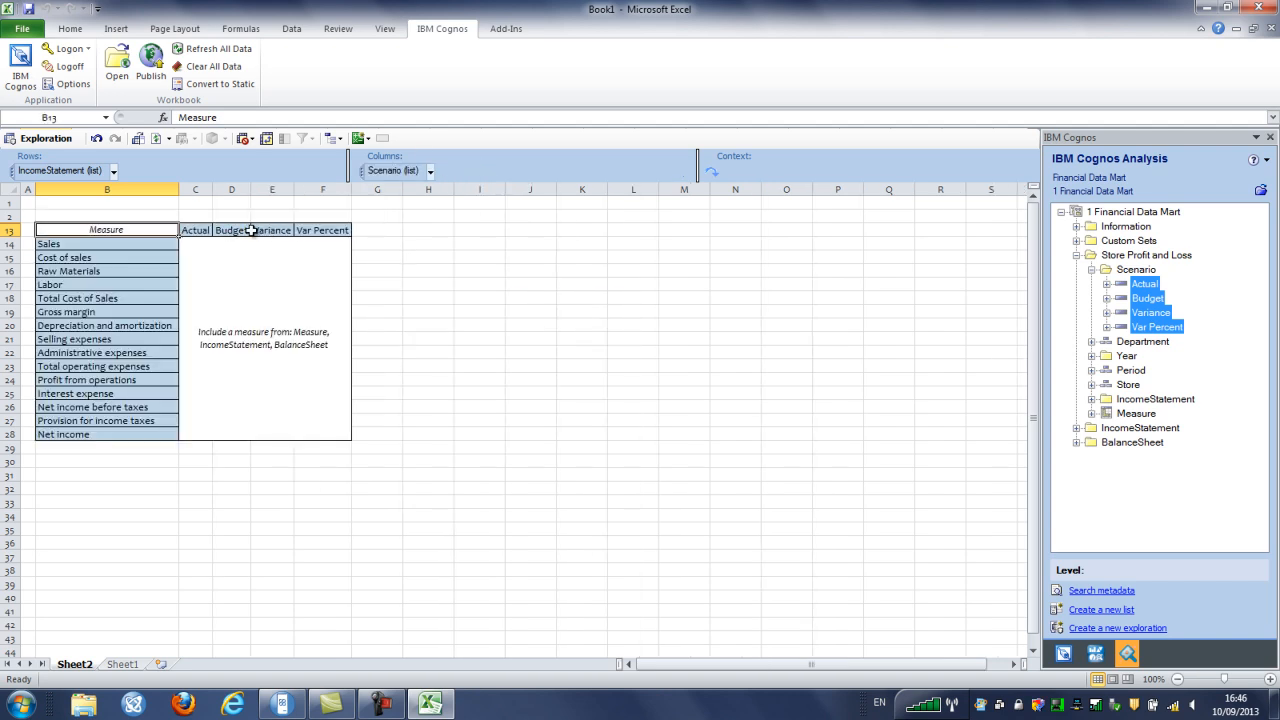
{"action": "left_click", "coordinate": [1092, 413]}
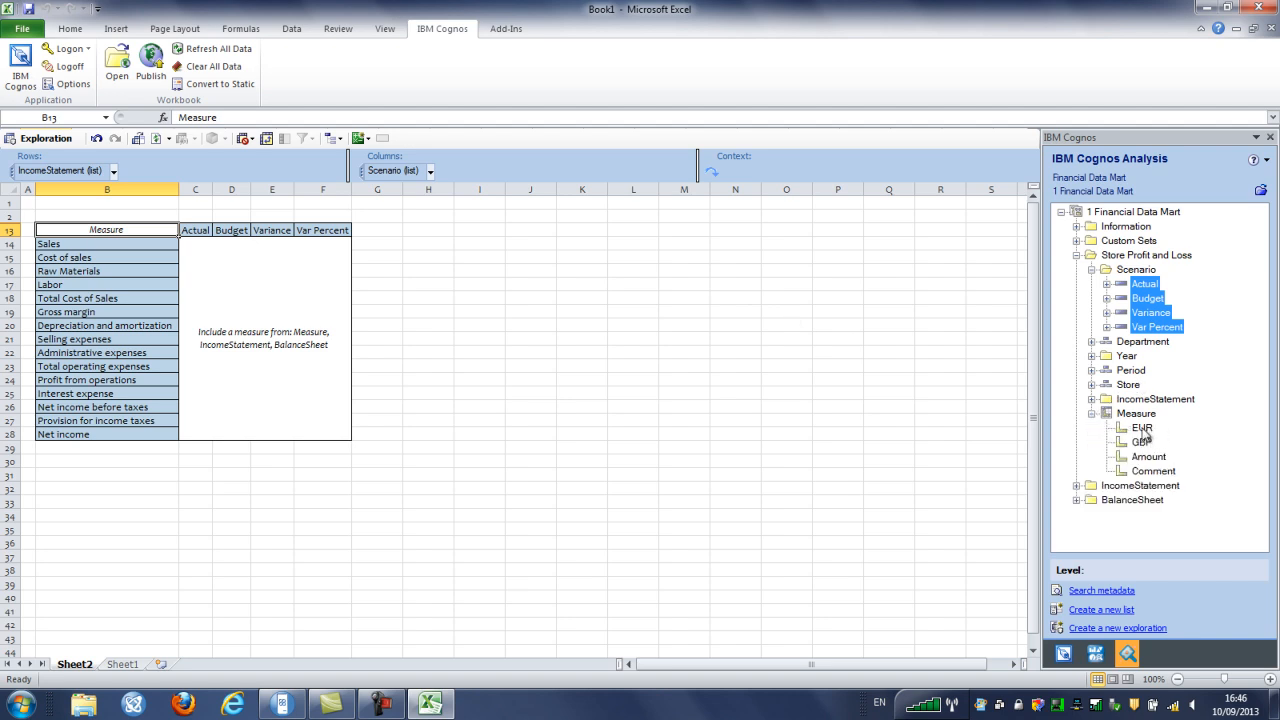
Set EUR as the measure so the grid fills, e.g. Sales Actual 46,044,868
{"action": "left_click", "coordinate": [1141, 428]}
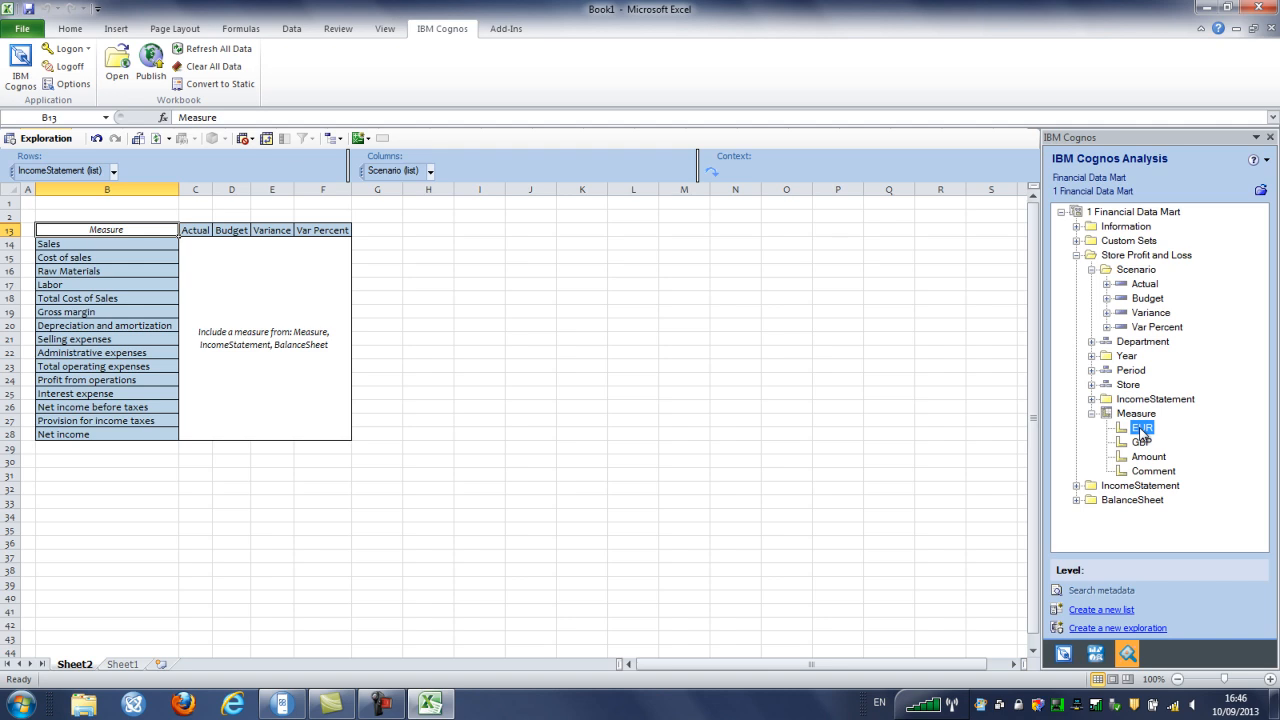
{"action": "left_click_drag", "start_coordinate": [1143, 430], "coordinate": [281, 341]}
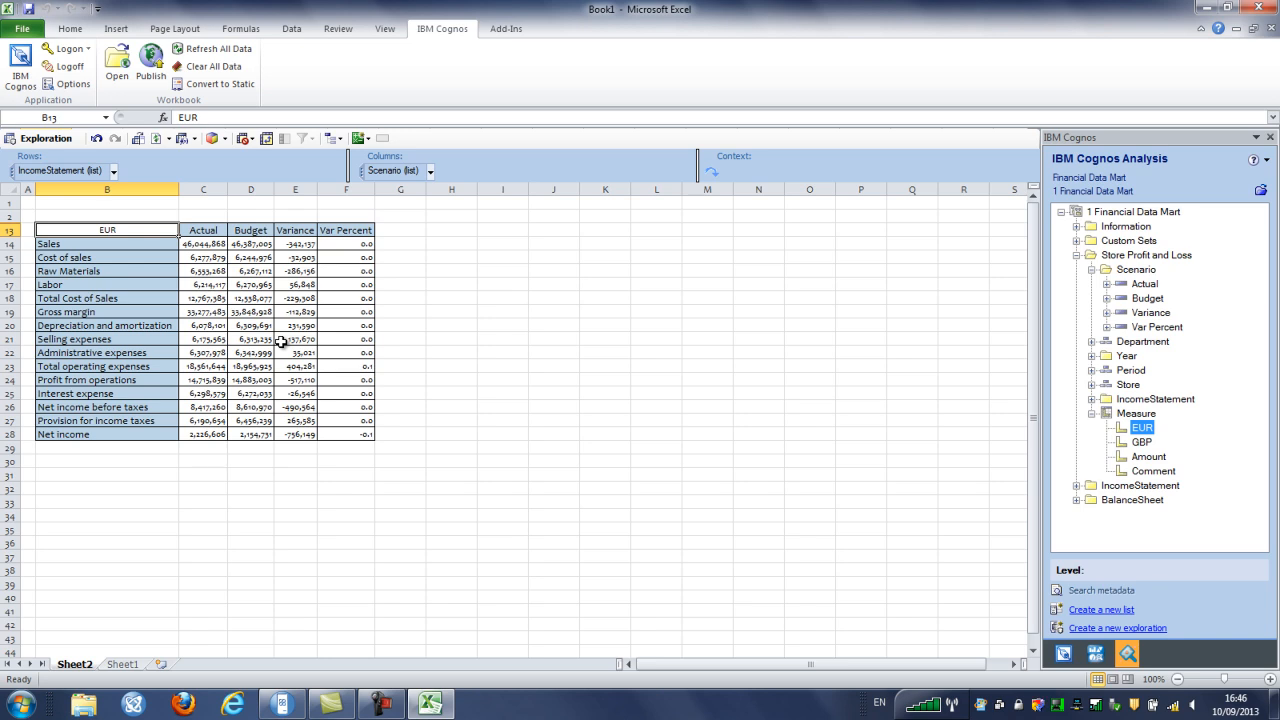
{"action": "left_click", "coordinate": [134, 257]}
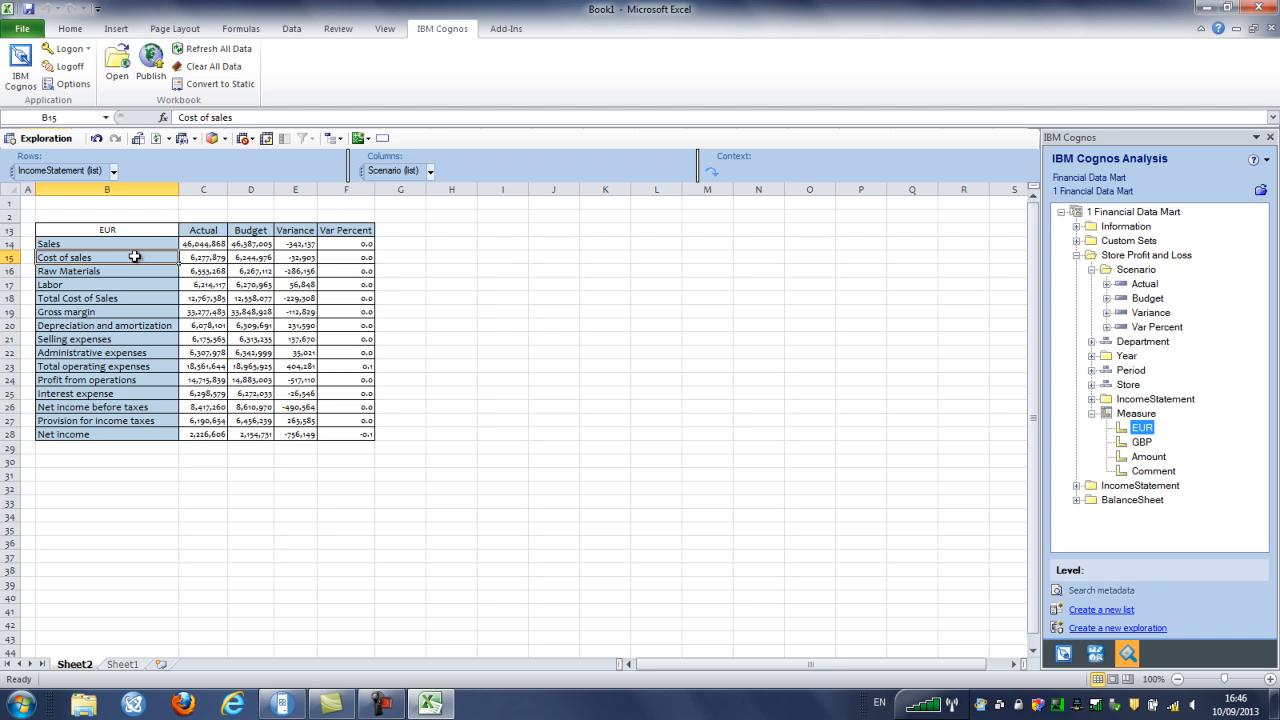
Insert blank user rows below Sales and above Gross margin and Net income
{"action": "left_click", "coordinate": [383, 140]}
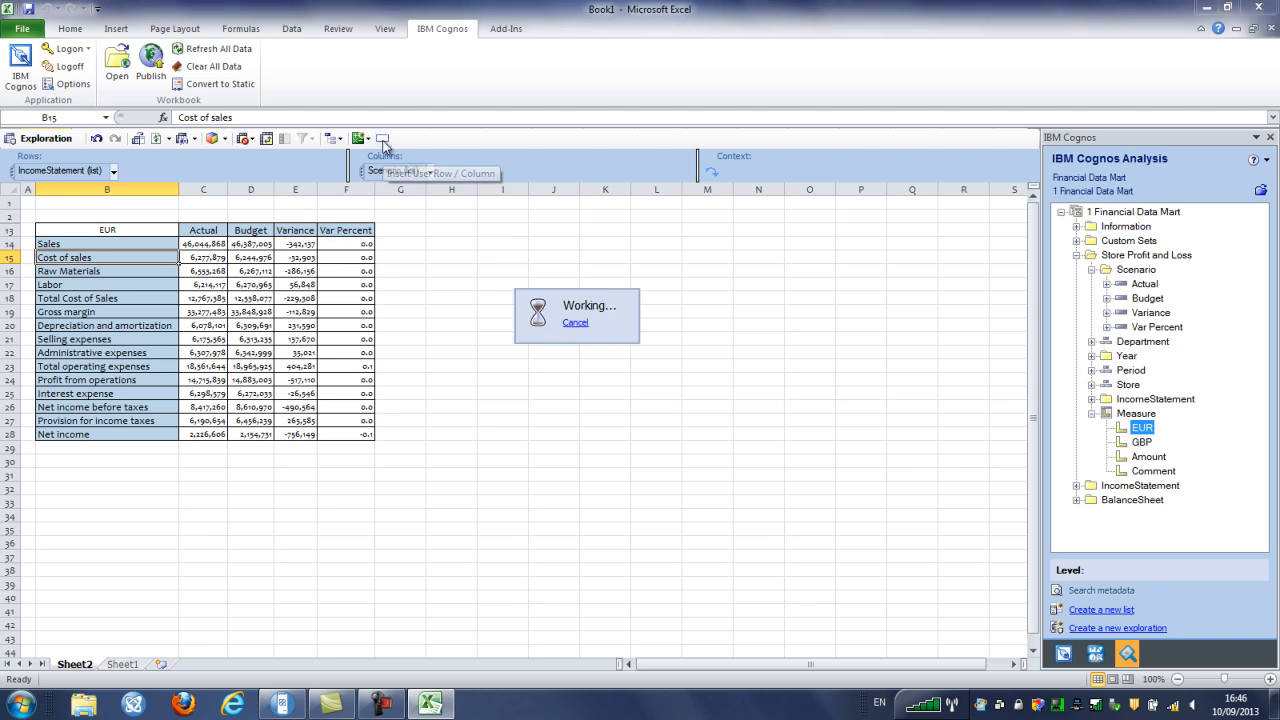
{"action": "left_click", "coordinate": [123, 326]}
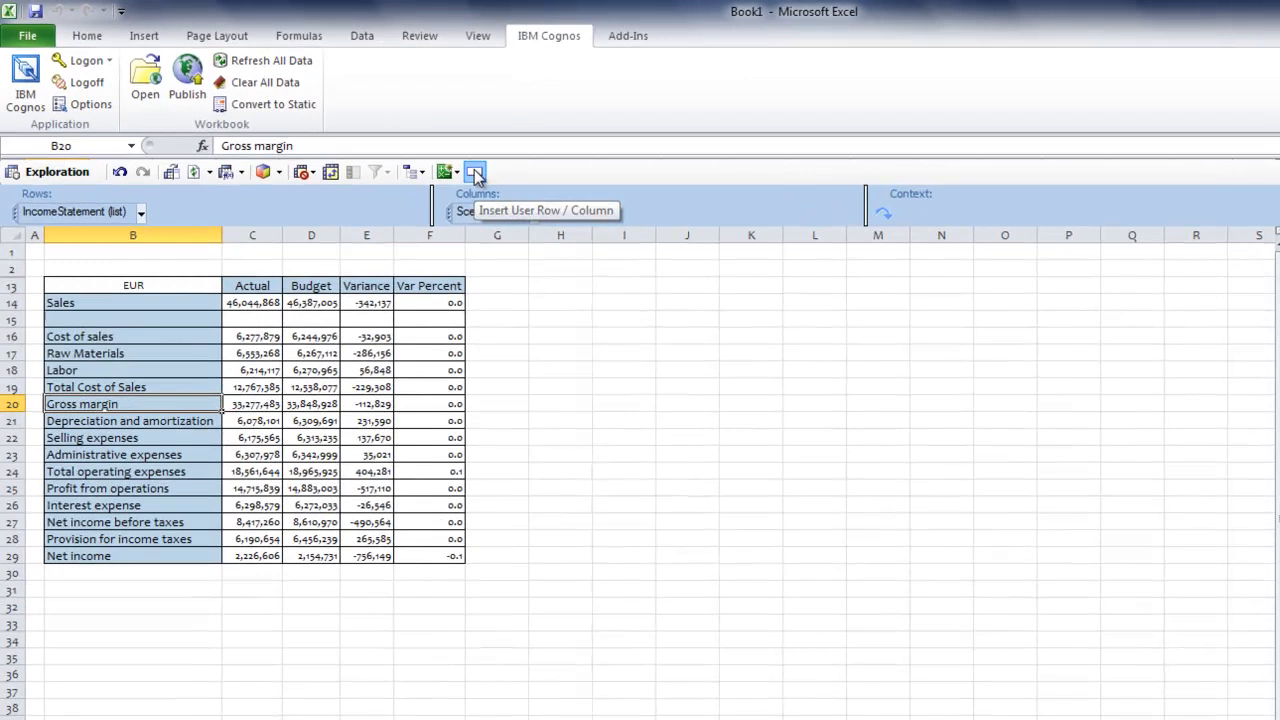
{"action": "left_click", "coordinate": [476, 174]}
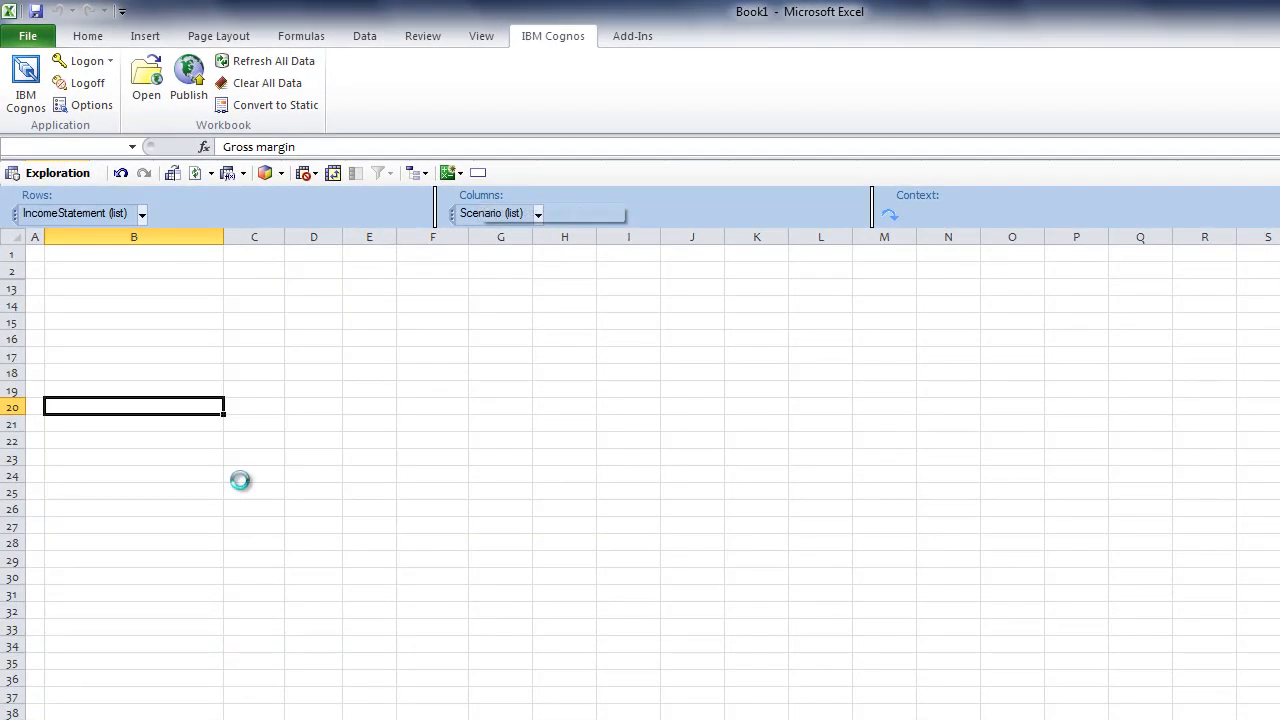
{"action": "left_click", "coordinate": [140, 573]}
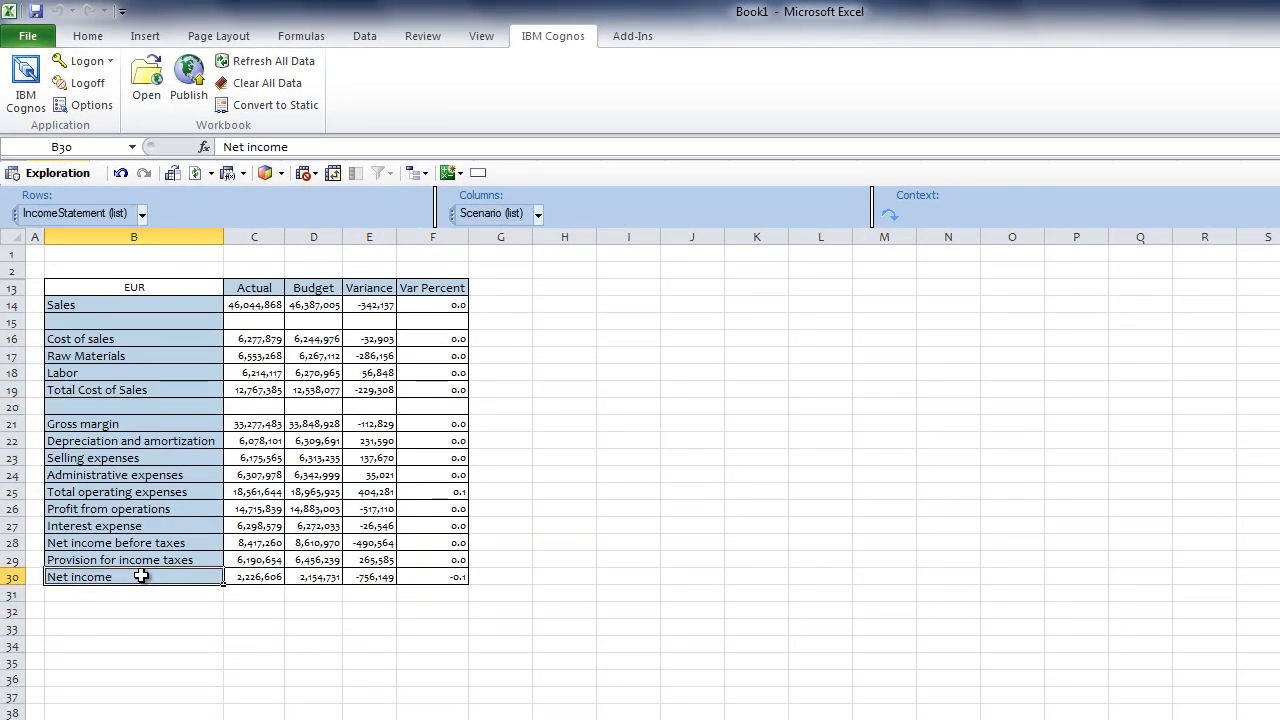
{"action": "left_click", "coordinate": [479, 175]}
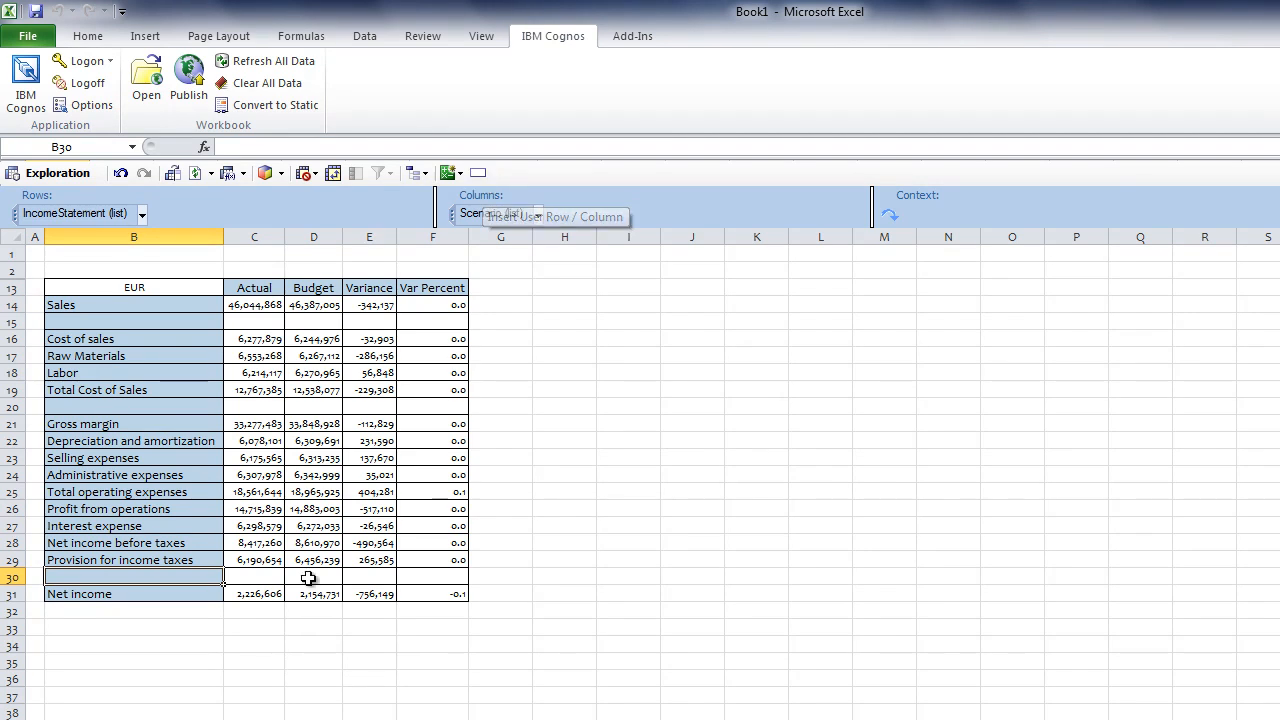
{"action": "left_click", "coordinate": [154, 627]}
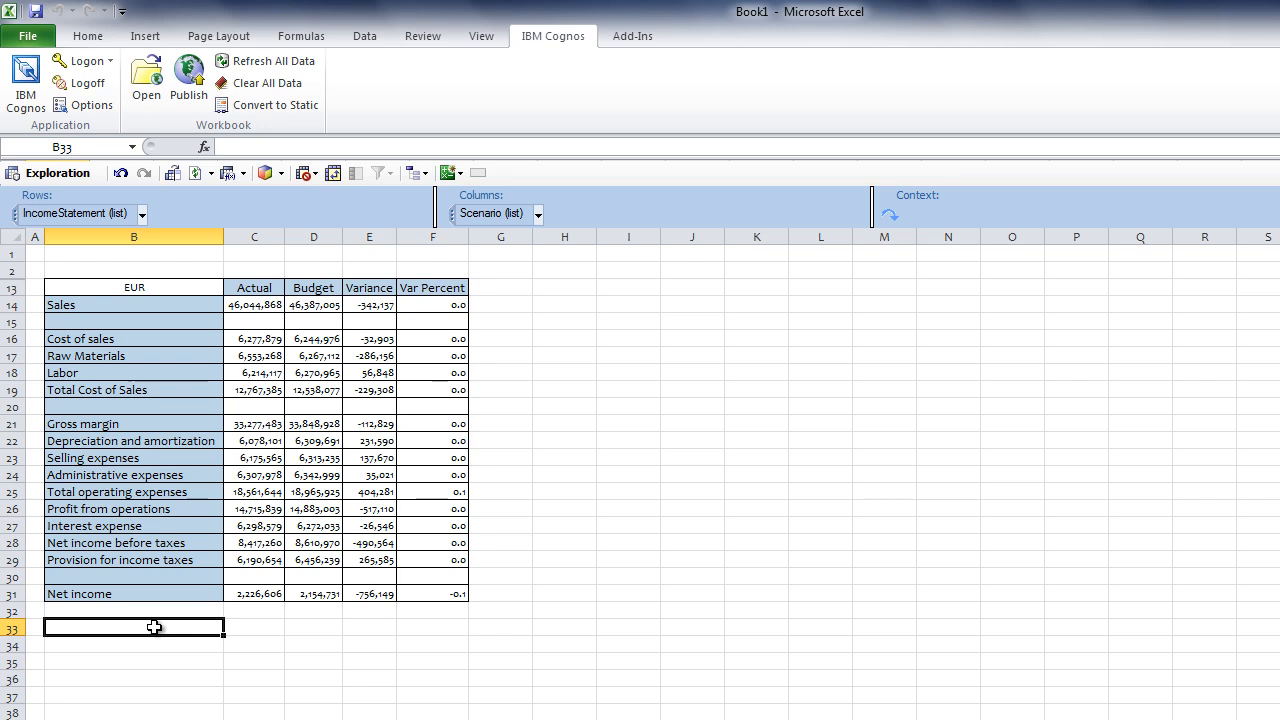
Label cell B33 'Earnings Per Share', correcting the missing space
{"action": "type", "text": "Earnings PerShare"}
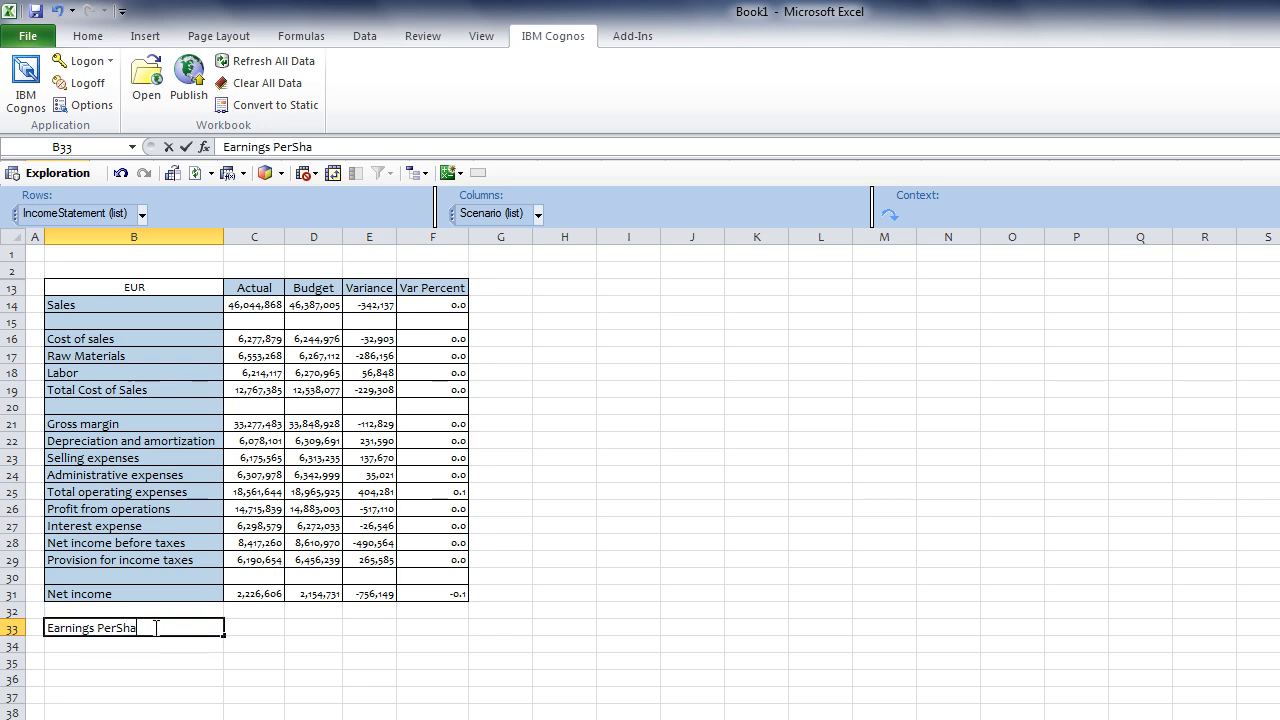
{"action": "key", "text": "Left"}
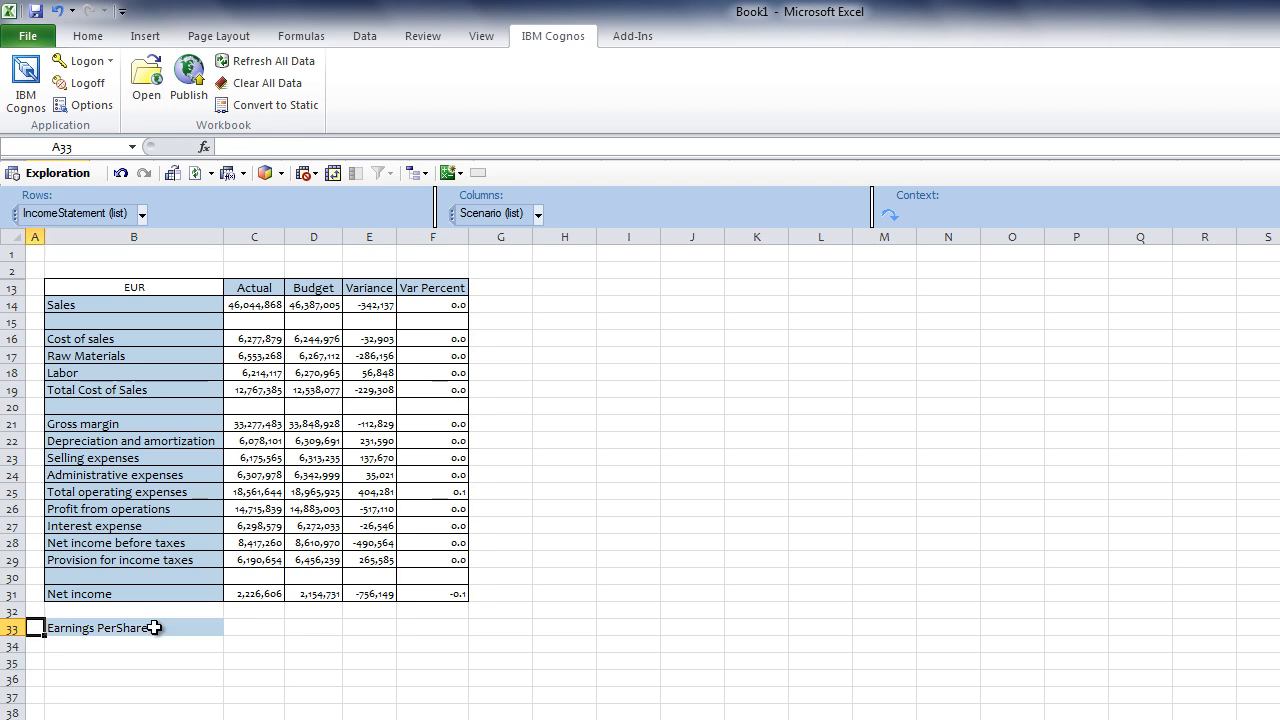
{"action": "left_click", "coordinate": [153, 627]}
{"action": "left_click", "coordinate": [294, 146]}
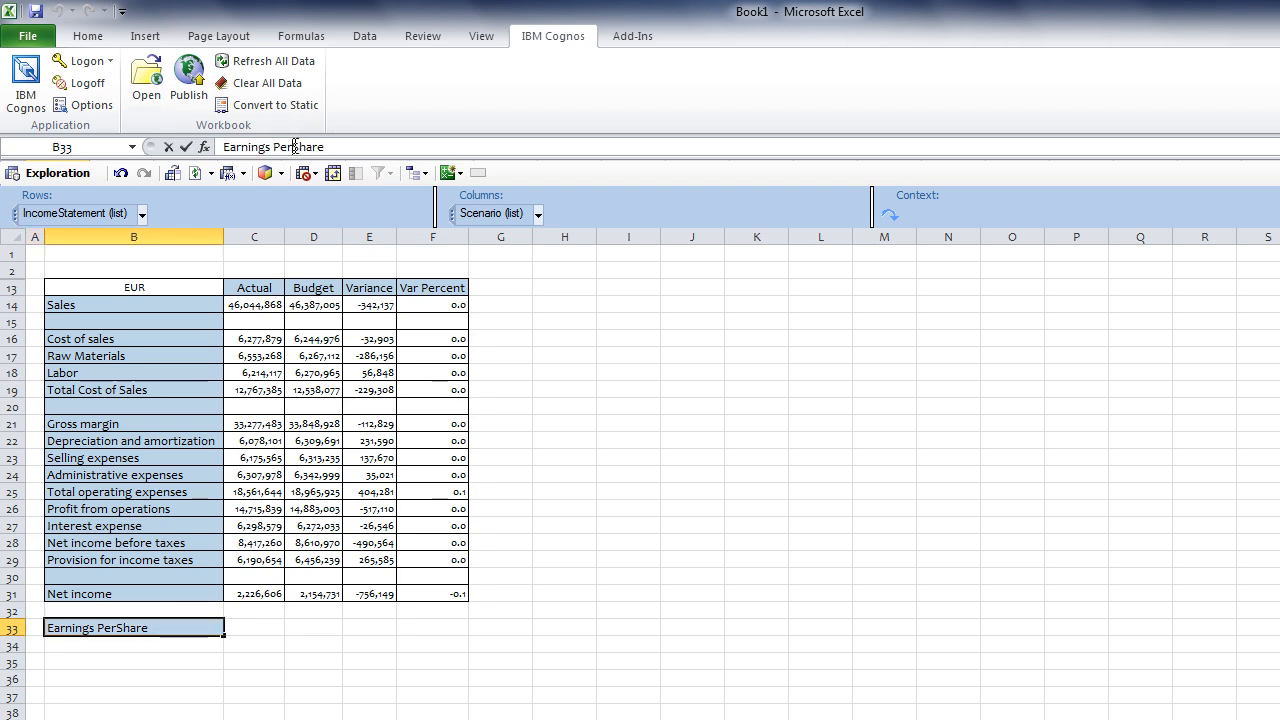
{"action": "key", "text": "Return"}
Enter =C31/32000 in C33 and fill it into D33 for Budget (69.58143, 67.3353)
{"action": "left_click", "coordinate": [261, 622]}
{"action": "type", "text": "="}
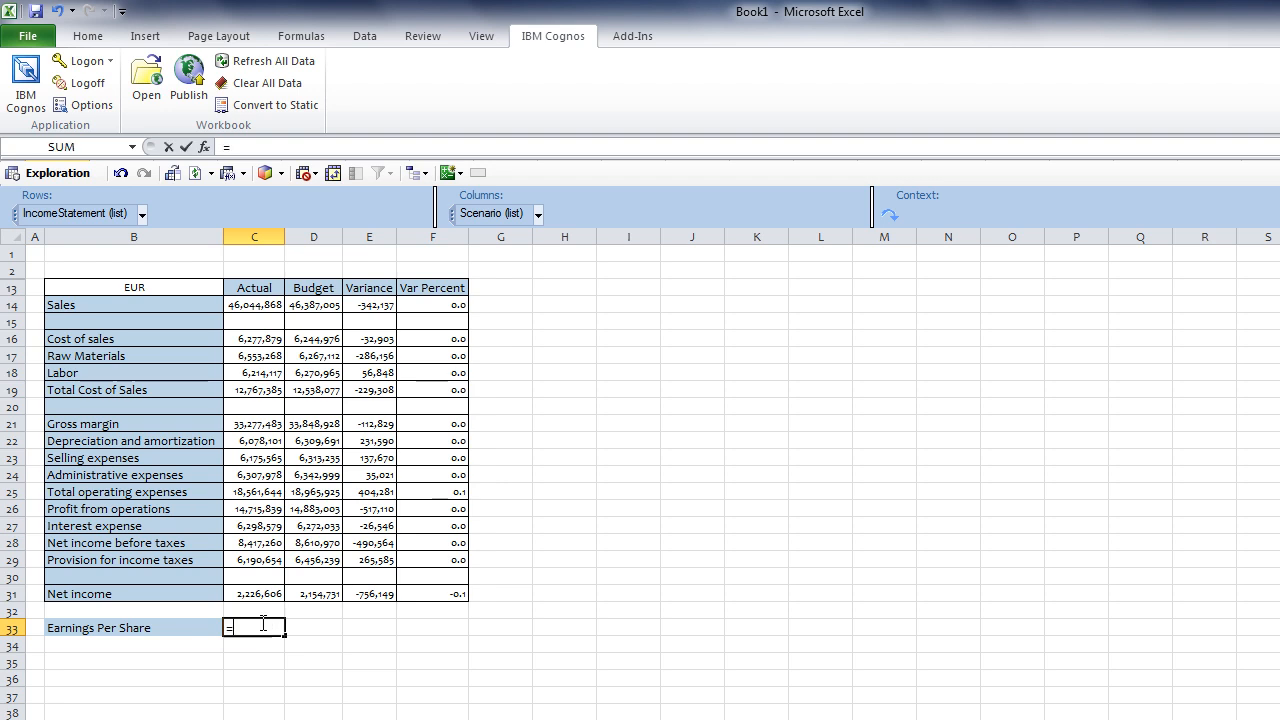
{"action": "key", "text": "Up"}
{"action": "key", "text": "Up"}
{"action": "type", "text": "/32000"}
{"action": "key", "text": "Return"}
{"action": "left_click", "coordinate": [258, 626]}
{"action": "left_click_drag", "start_coordinate": [285, 637], "coordinate": [320, 640]}
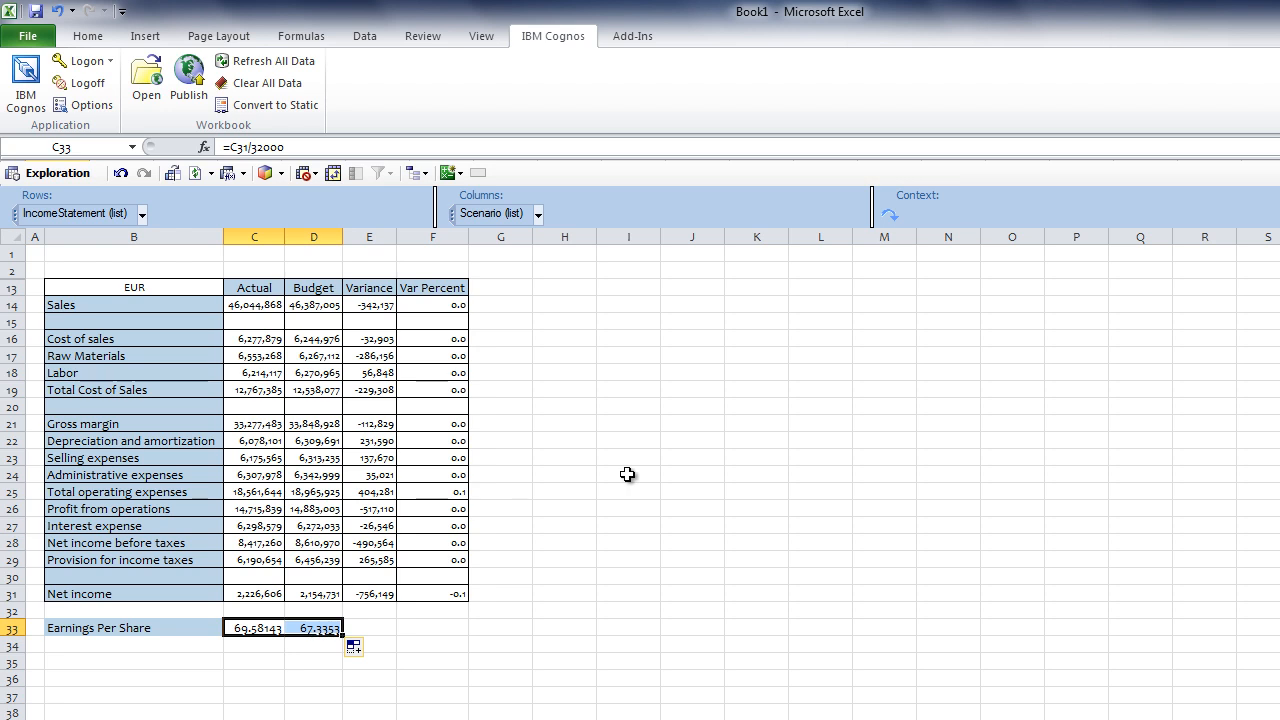
{"action": "left_click_drag", "start_coordinate": [452, 308], "coordinate": [415, 590]}
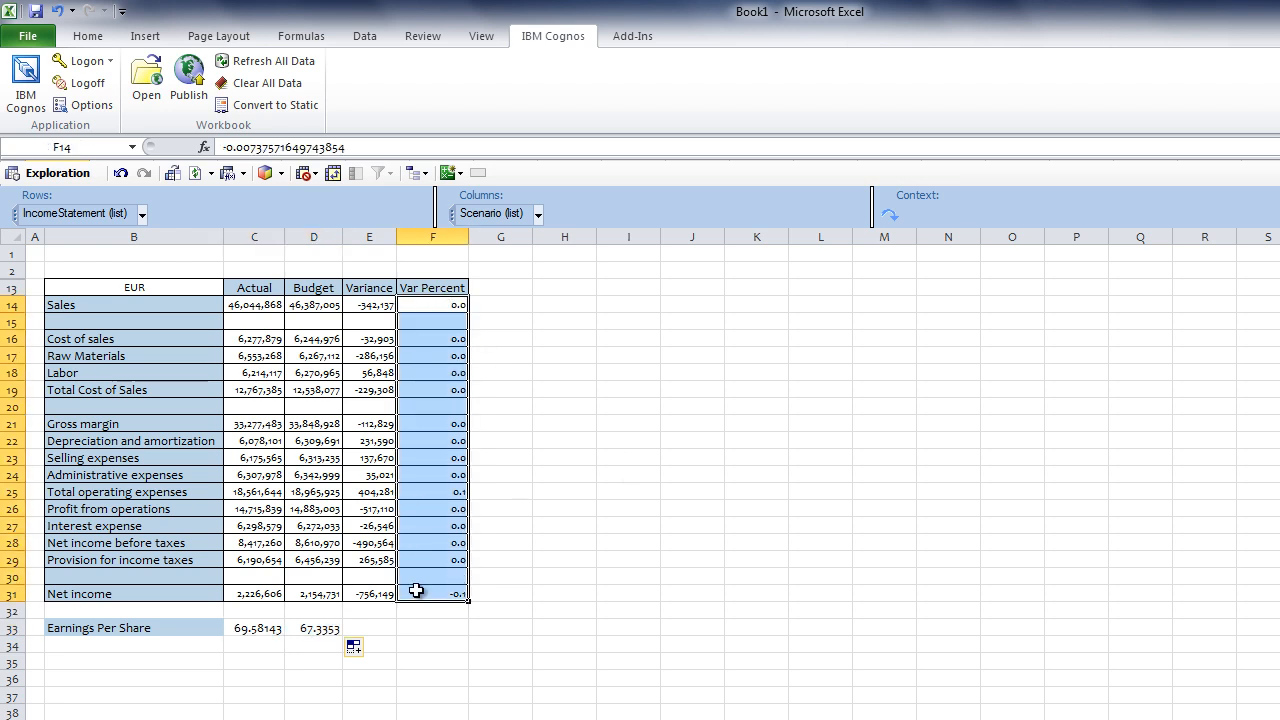
Format the Var Percent cells F14:F31 as percentages with one decimal, e.g. Sales -0.7%
{"action": "left_click", "coordinate": [87, 38]}
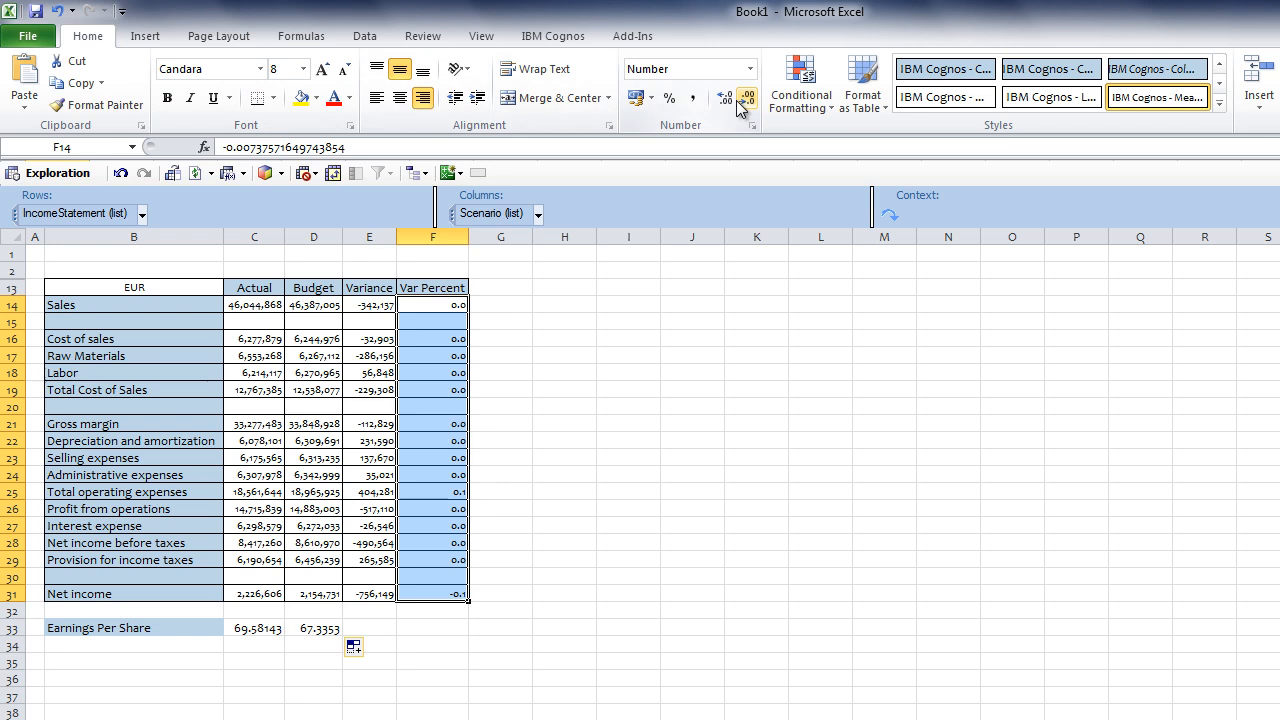
{"action": "left_click", "coordinate": [673, 102]}
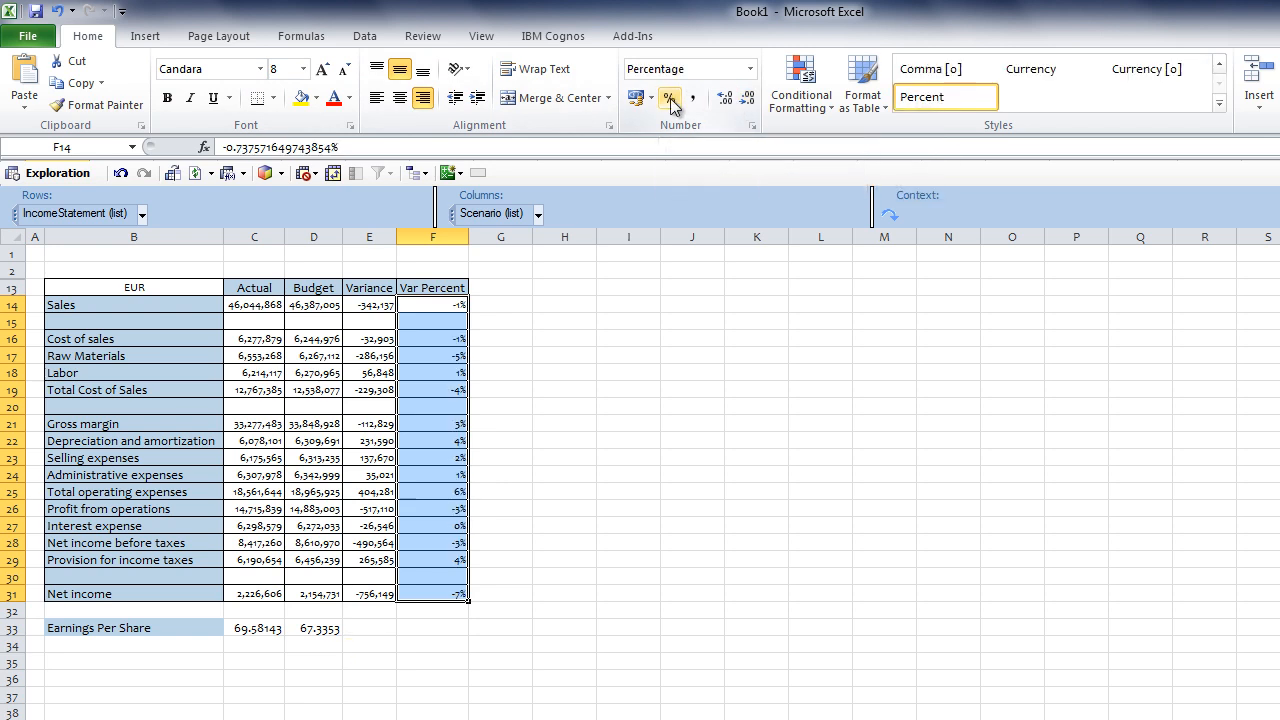
{"action": "left_click", "coordinate": [727, 100]}
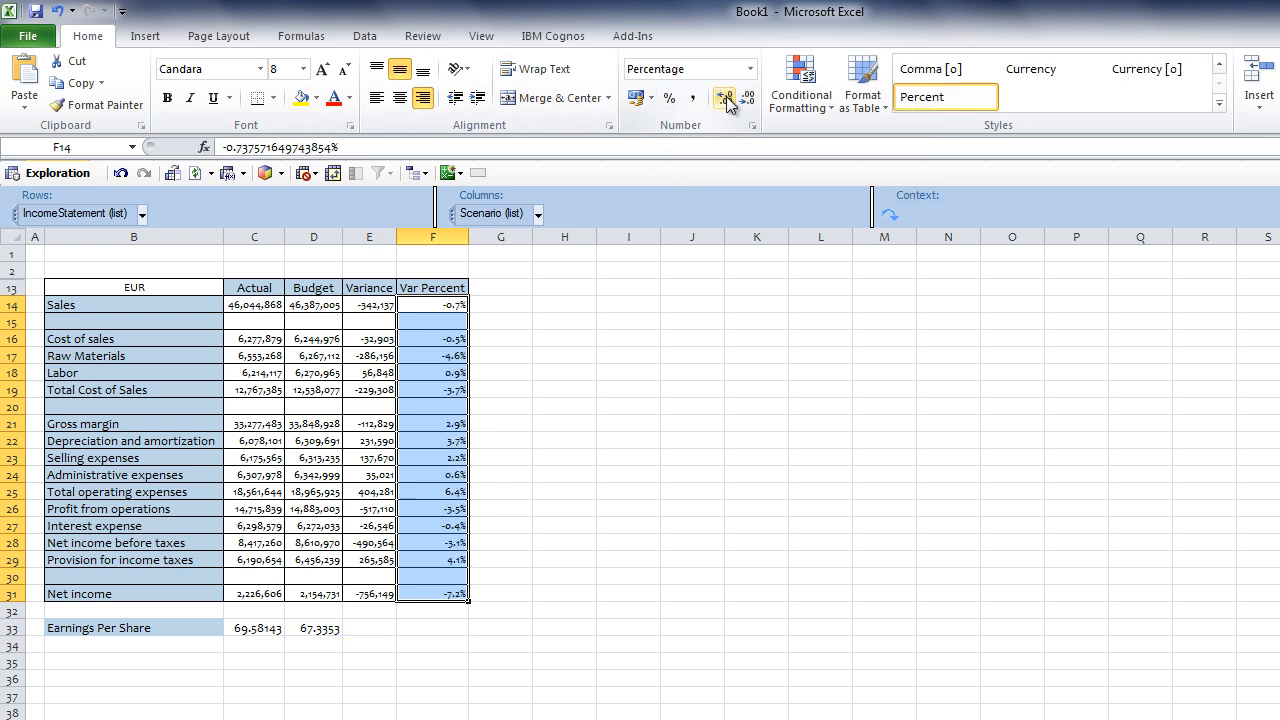
{"action": "left_click", "coordinate": [116, 252]}
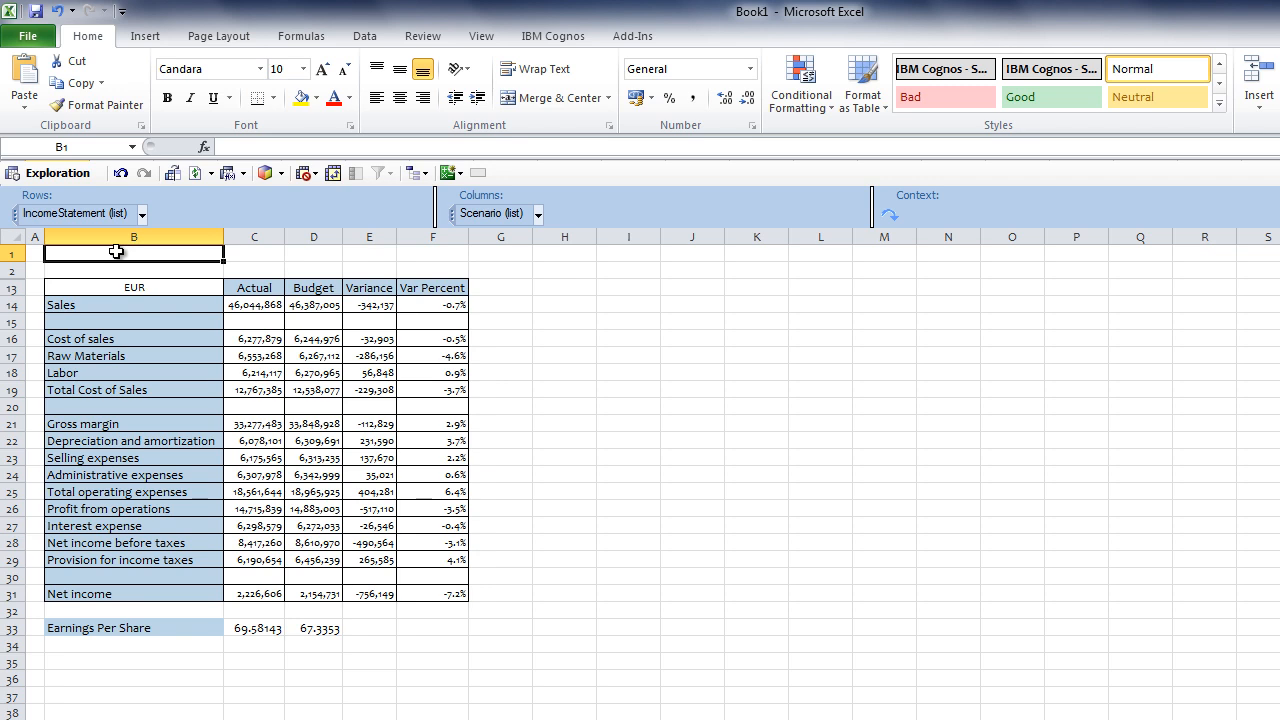
Open the Cognos Publish dialog for the Financial Data Mart system from the IBM Cognos ribbon
{"action": "left_click", "coordinate": [553, 36]}
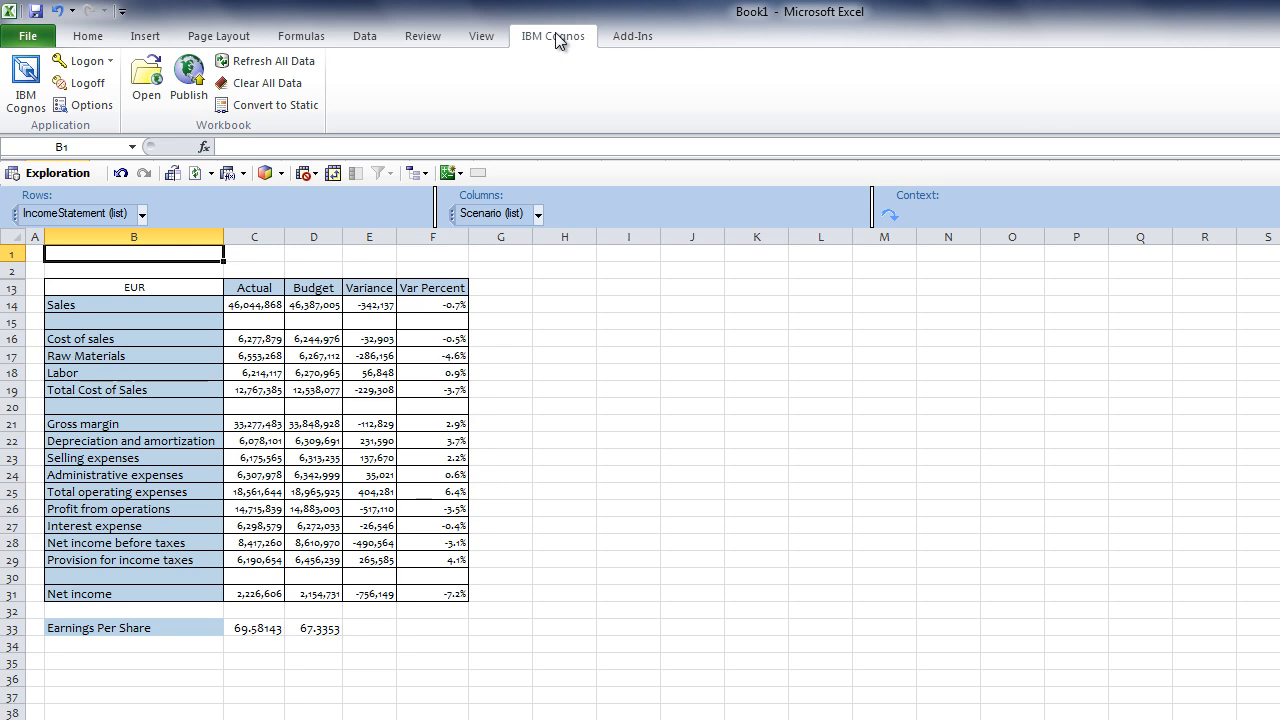
{"action": "left_click", "coordinate": [188, 82]}
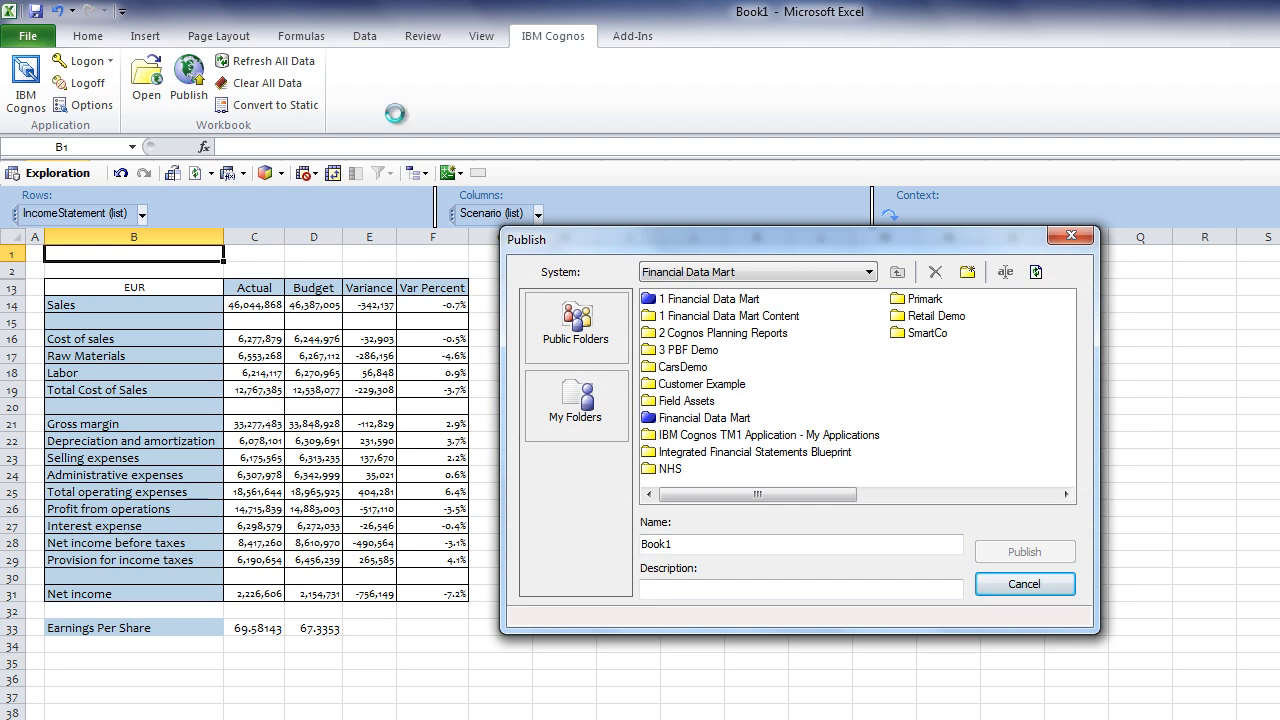
Publish the workbook as 'Income Statement' into 1 Financial Data Mart Content > Microsoft Office Content
{"action": "double_click", "coordinate": [776, 316]}
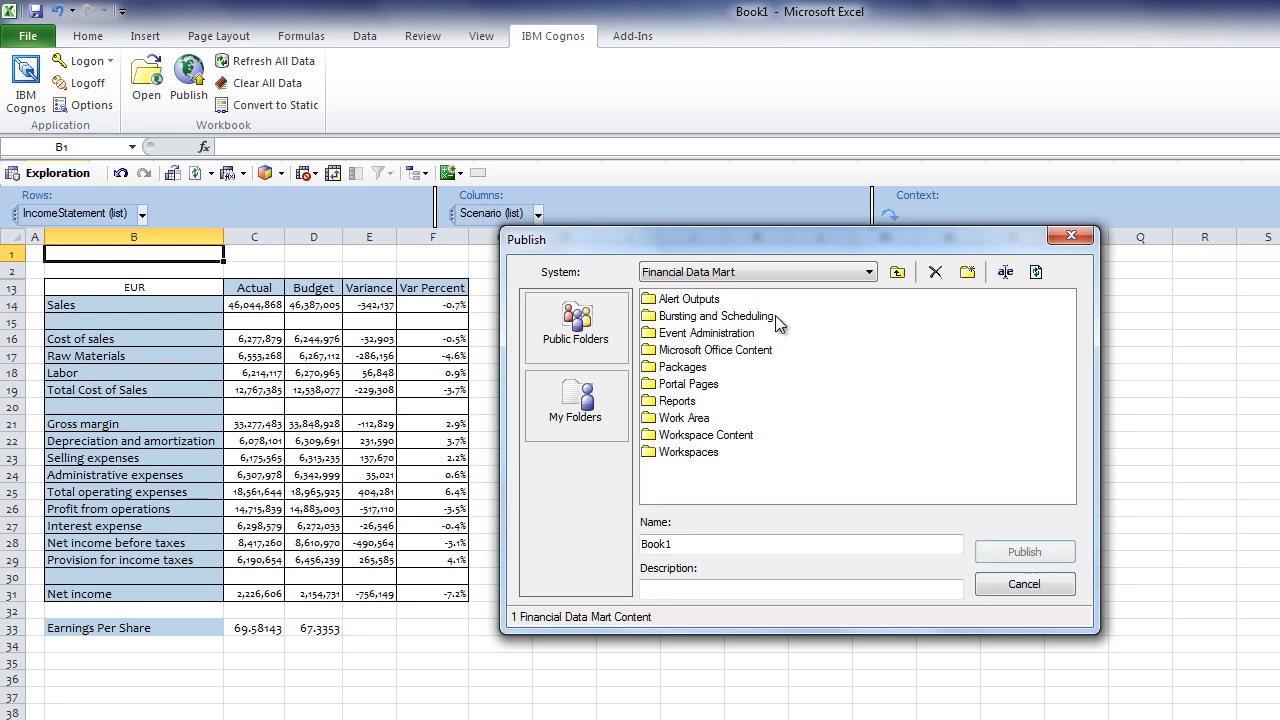
{"action": "double_click", "coordinate": [729, 352]}
{"action": "left_click", "coordinate": [731, 546]}
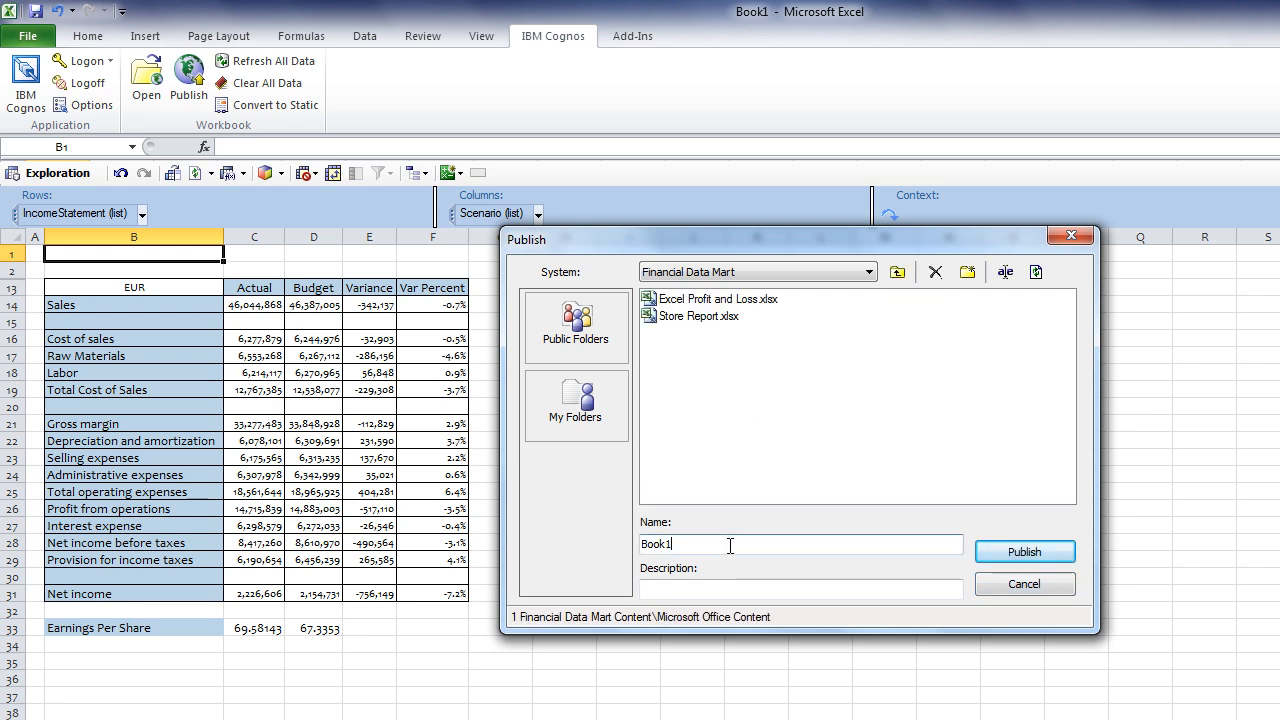
{"action": "key", "text": "BackSpace"}
{"action": "key", "text": "BackSpace"}
{"action": "key", "text": "BackSpace"}
{"action": "key", "text": "BackSpace"}
{"action": "key", "text": "BackSpace"}
{"action": "type", "text": "Income Statement"}
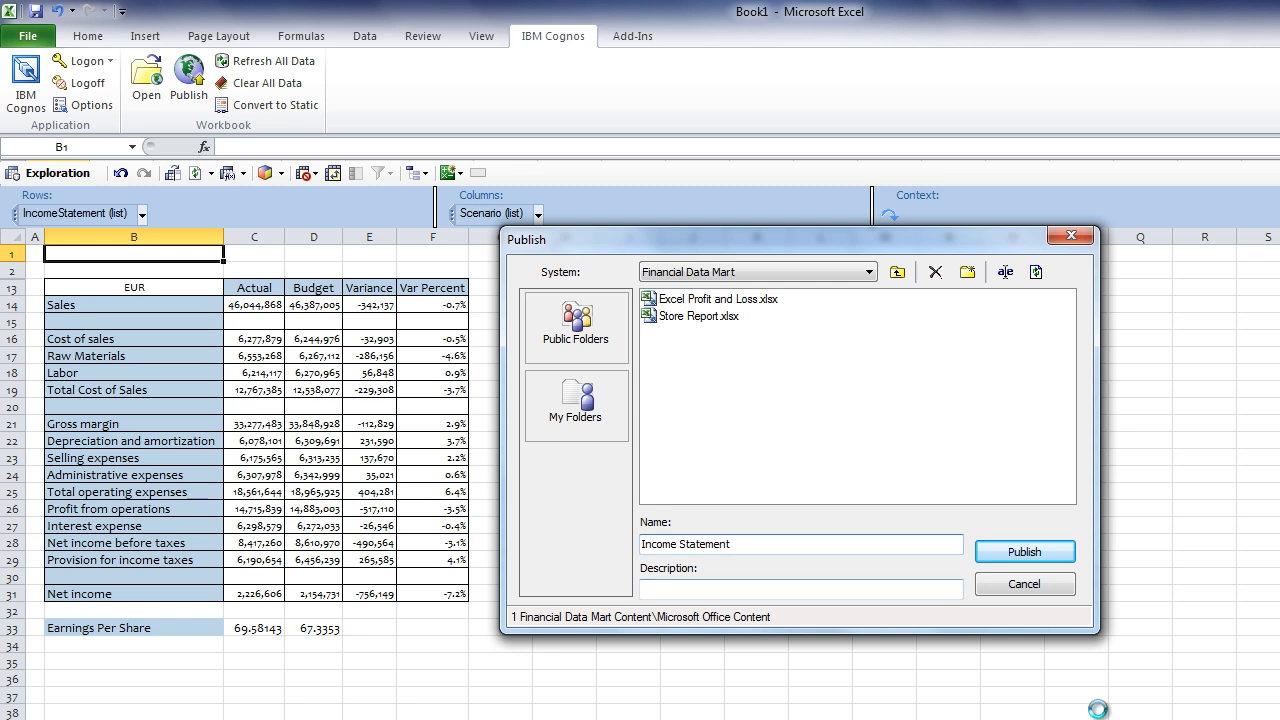
{"action": "left_click", "coordinate": [1025, 553]}
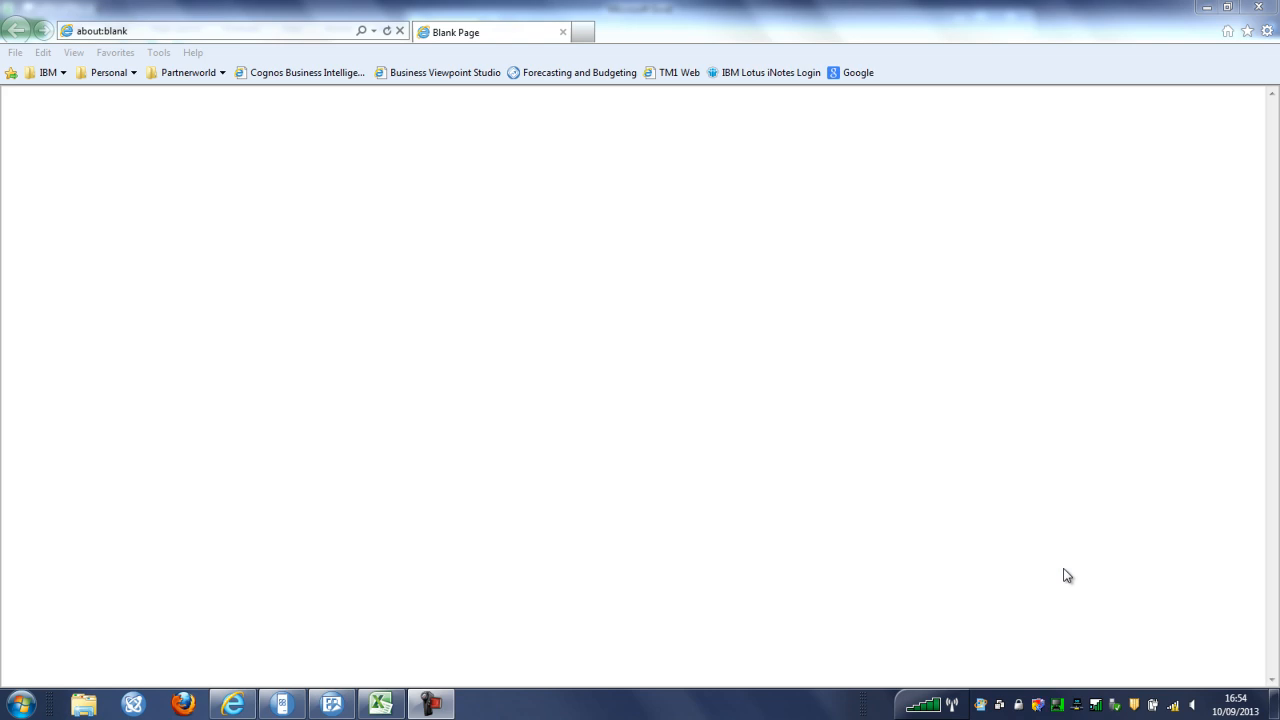
Open the Cognos Business Intelligence portal and log on with the user ID
{"action": "left_click", "coordinate": [266, 82]}
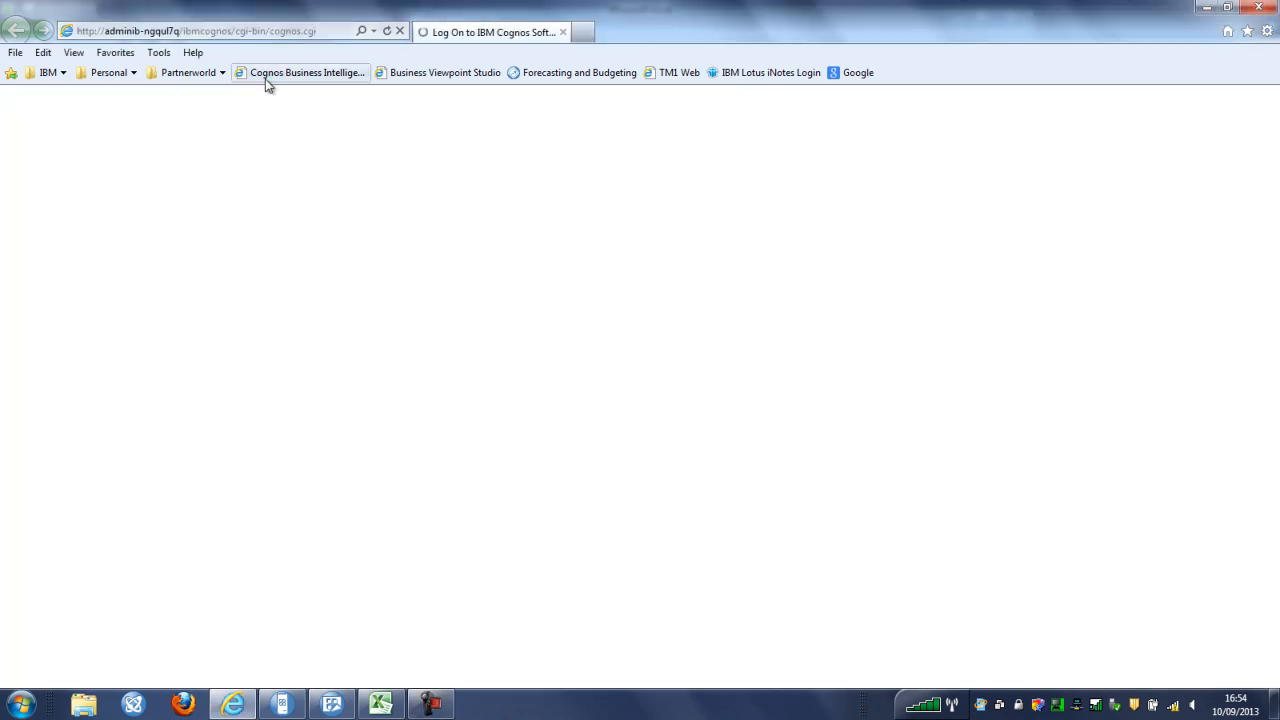
{"action": "left_click", "coordinate": [575, 340]}
{"action": "type", "text": "rob*******"}
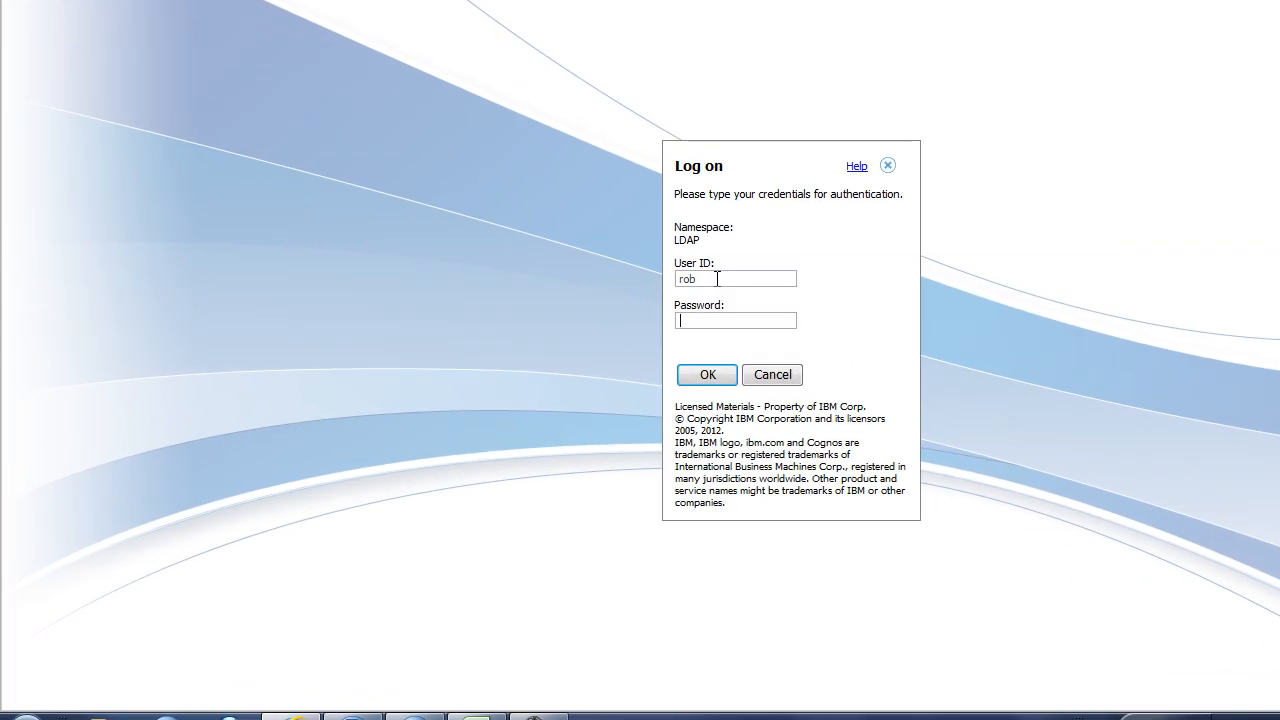
{"action": "key", "text": "Return"}
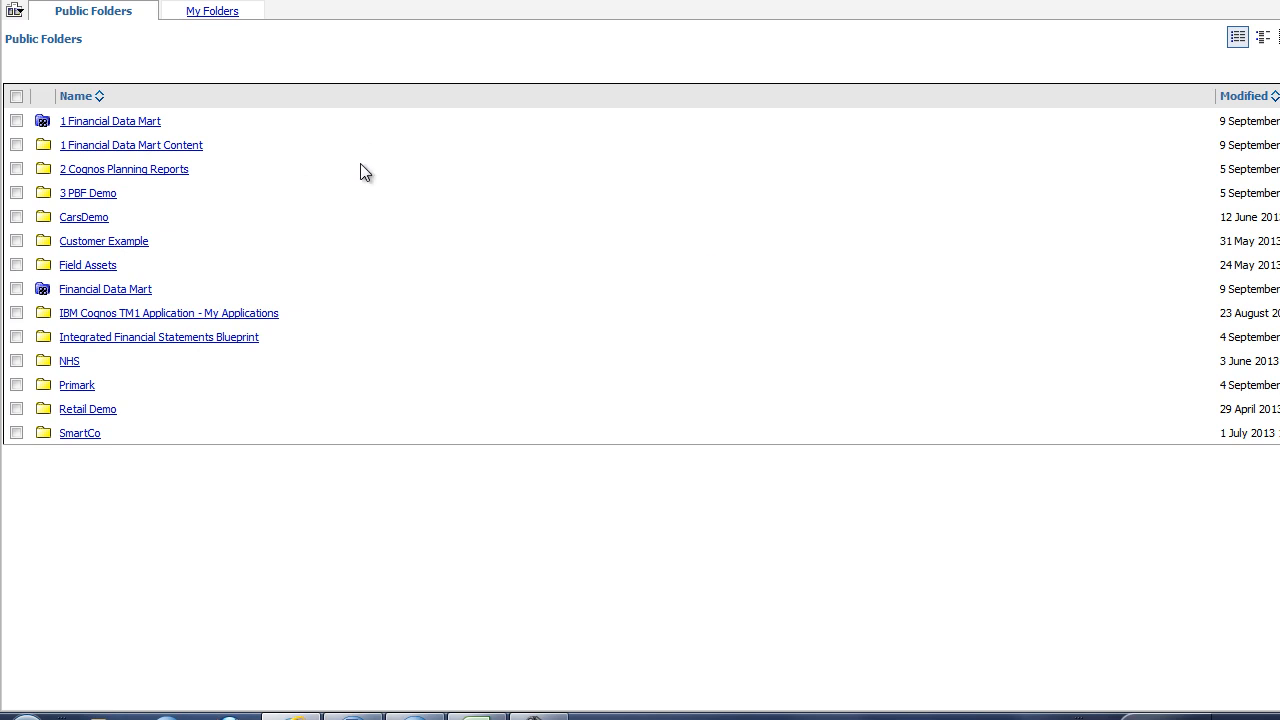
Open Income Statement.xlsx from 1 Financial Data Mart Content > Microsoft Office Content in Excel
{"action": "left_click", "coordinate": [184, 147]}
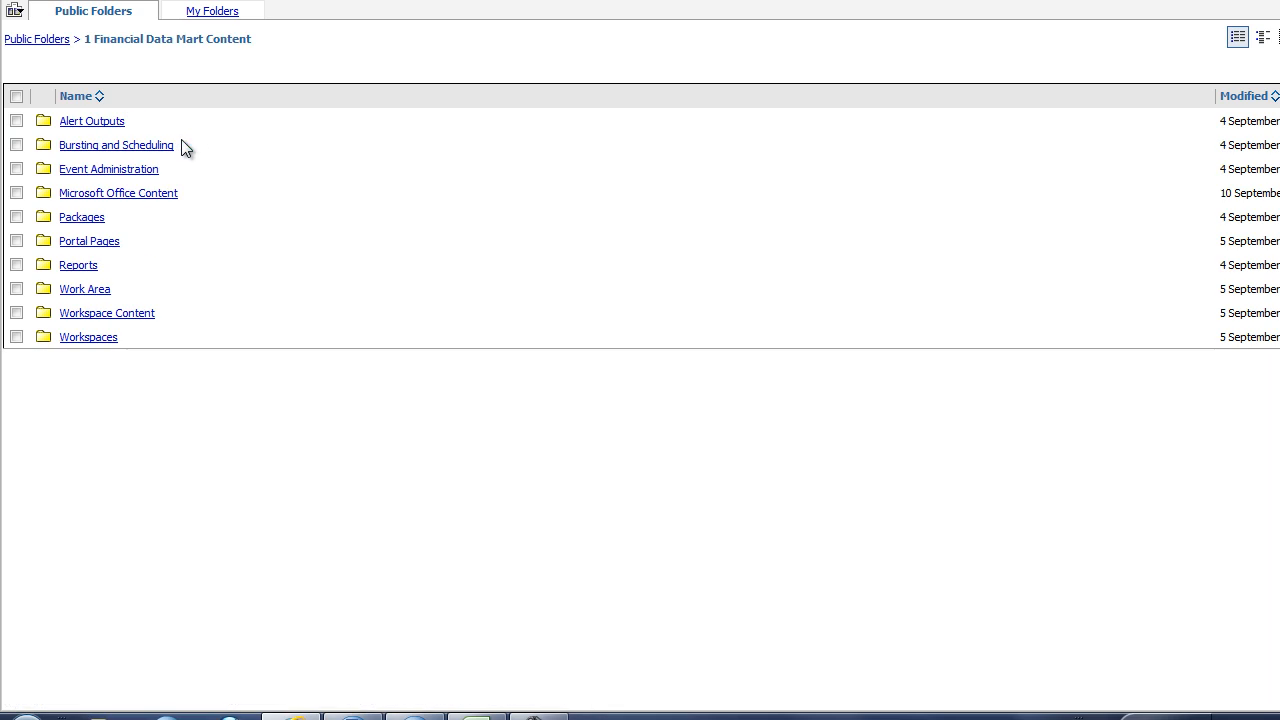
{"action": "left_click", "coordinate": [160, 194]}
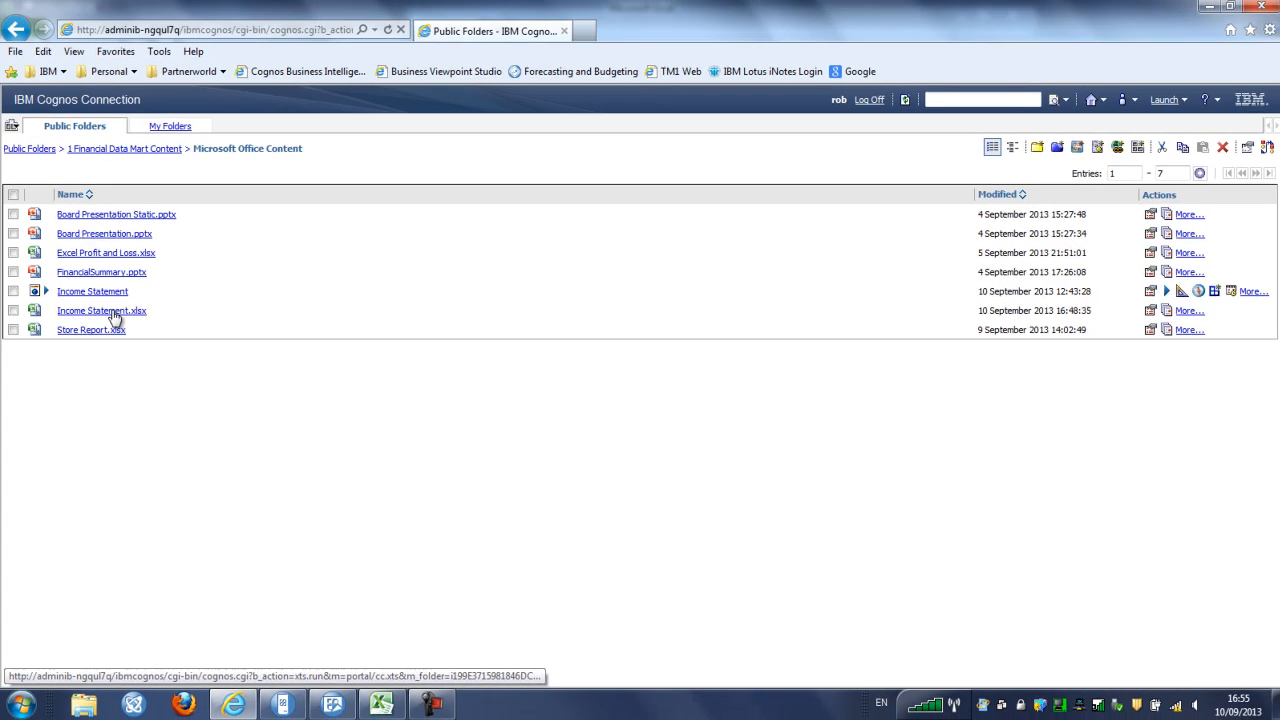
{"action": "left_click", "coordinate": [138, 244]}
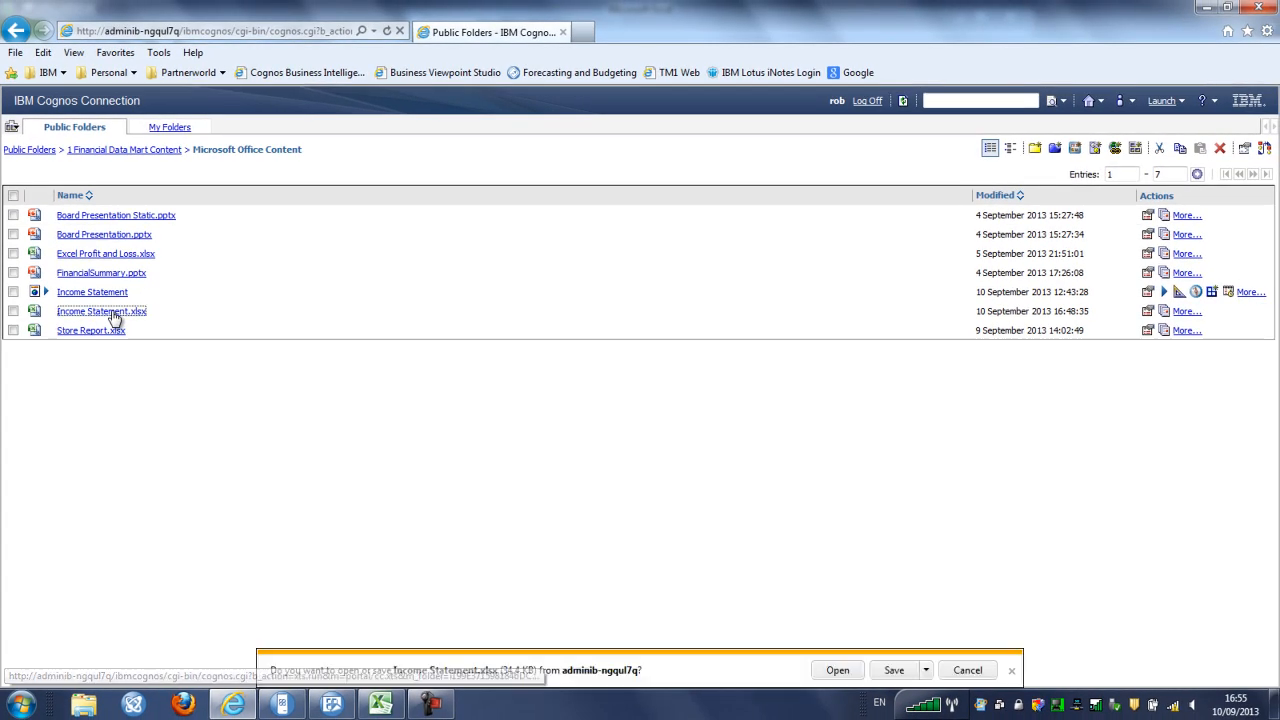
{"action": "left_click", "coordinate": [828, 671]}
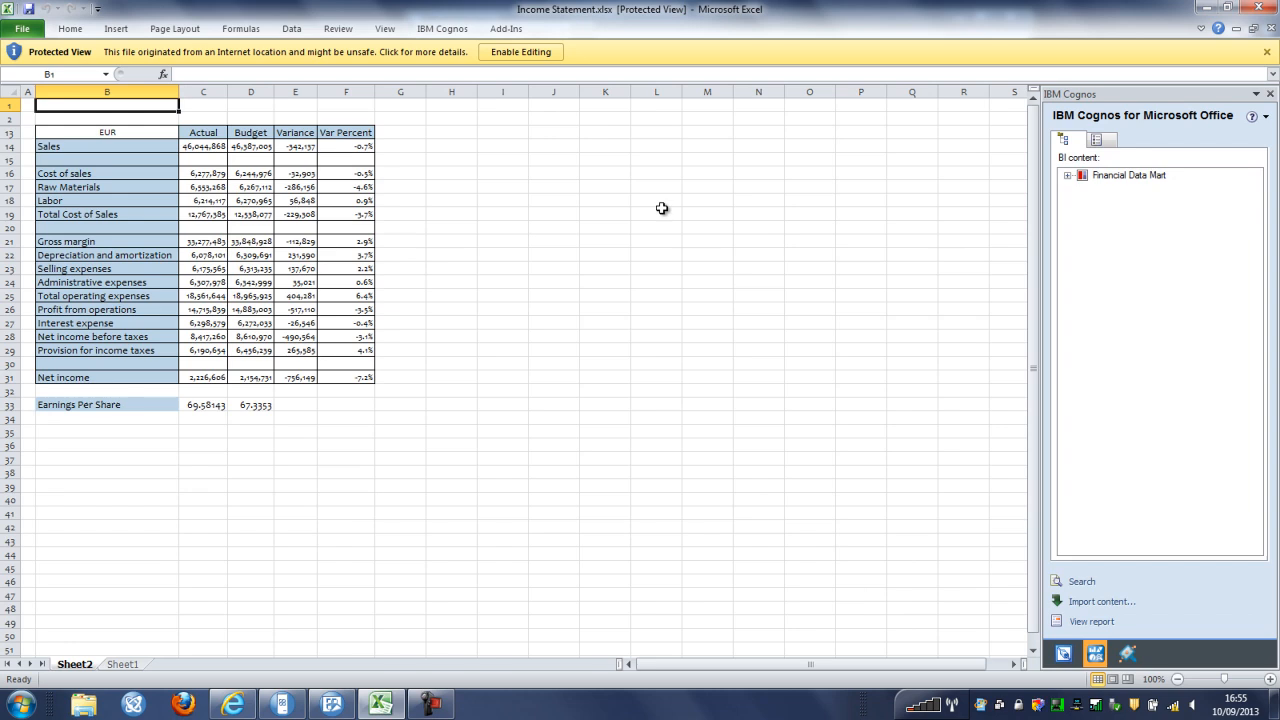
Enable editing of Income Statement.xlsx and convert its Cognos data to static values
{"action": "left_click", "coordinate": [516, 52]}
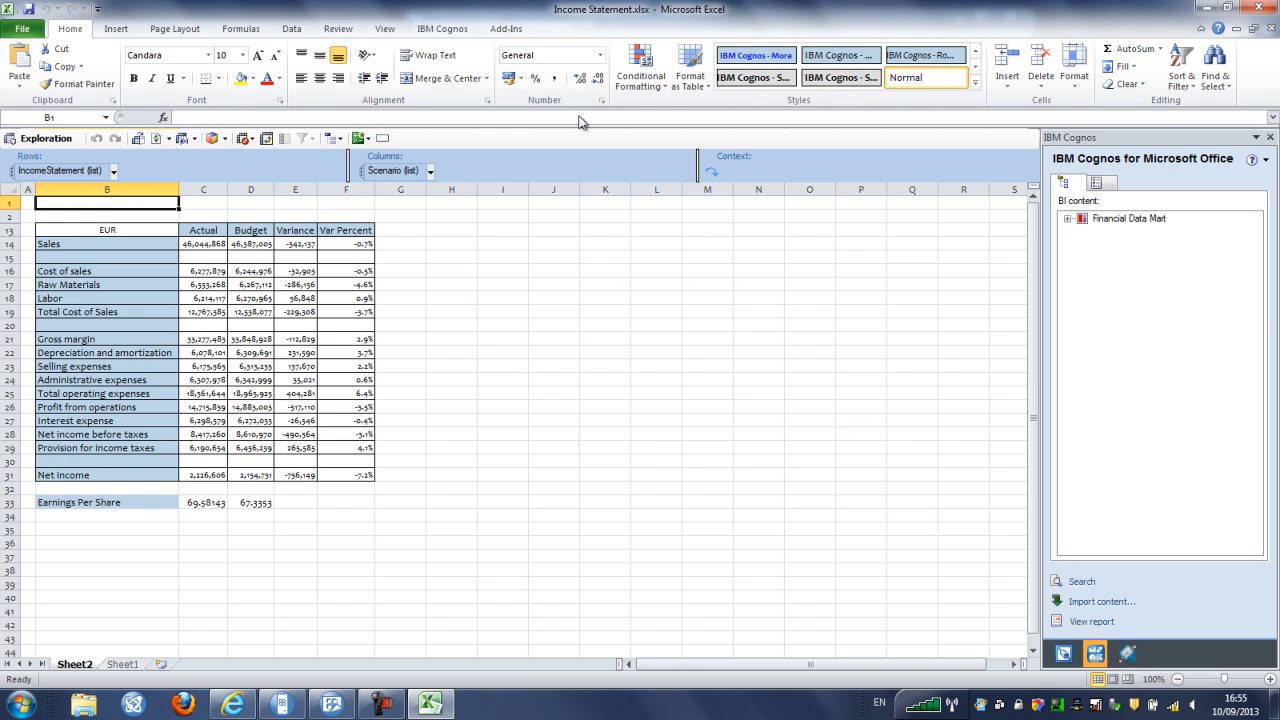
{"action": "left_click", "coordinate": [443, 29]}
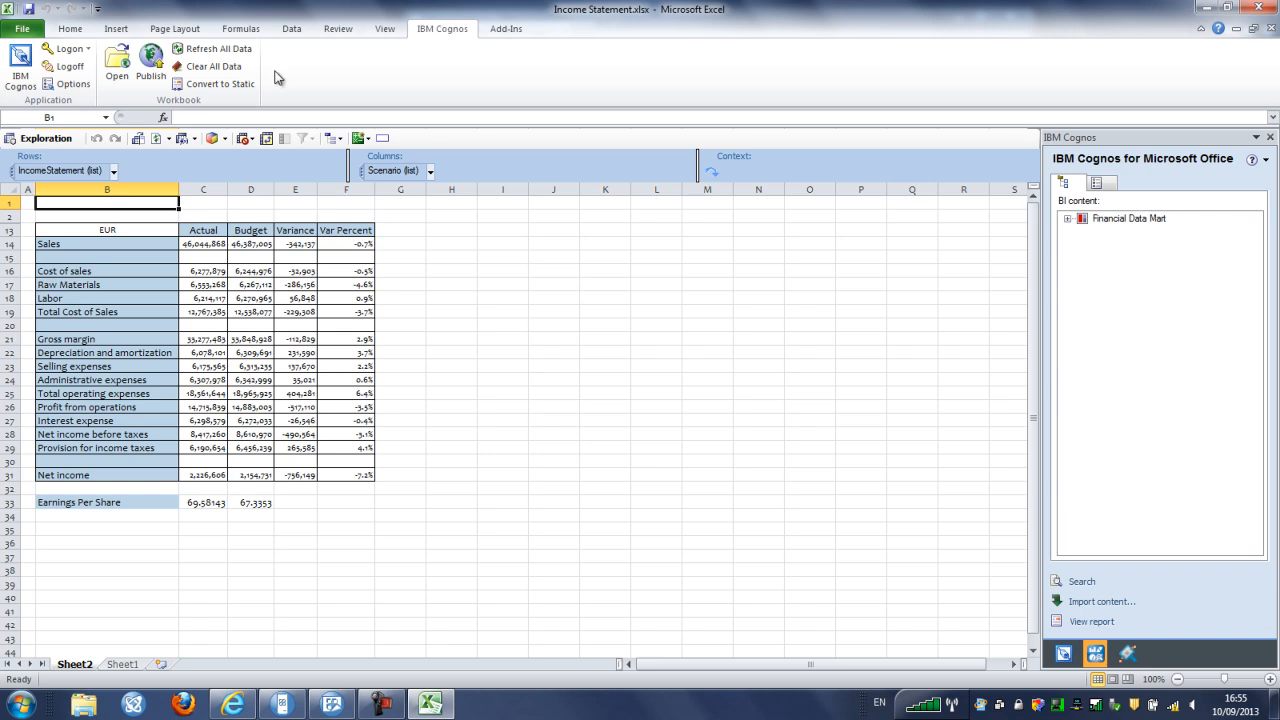
{"action": "left_click", "coordinate": [221, 84]}
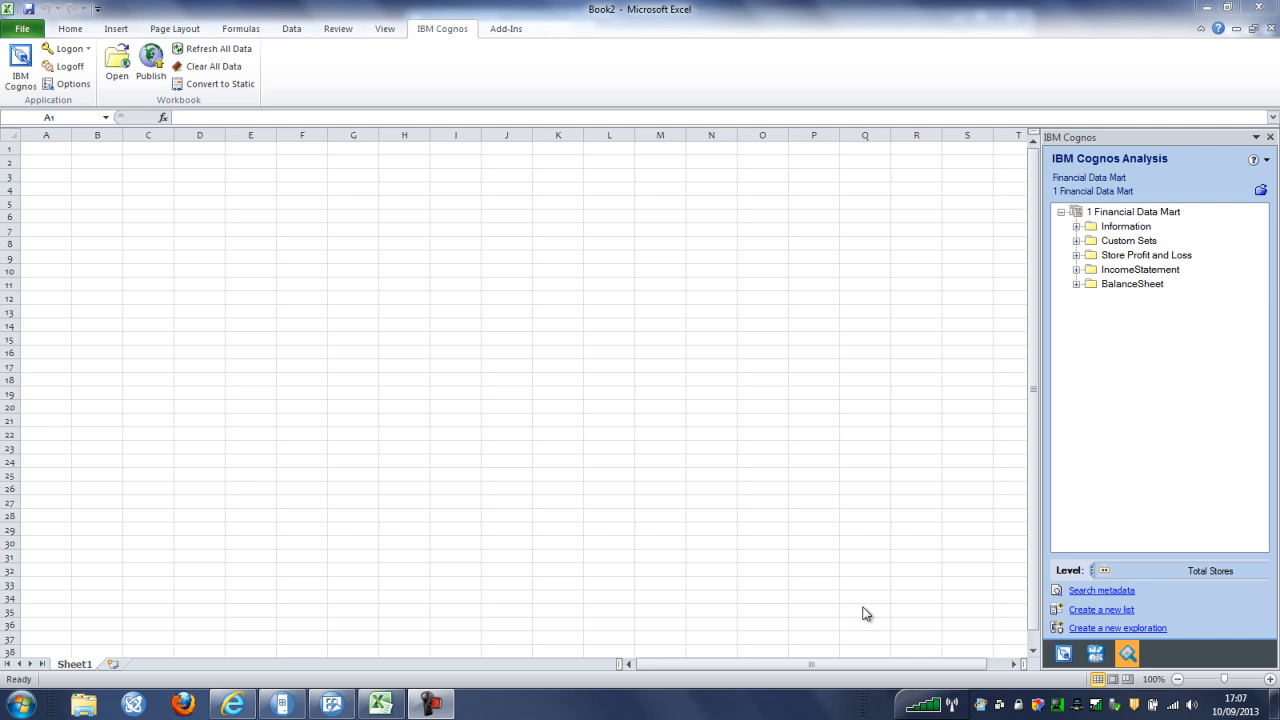
Start a new exploration on Sheet2 and expand Store Profit and Loss > Store
{"action": "left_click", "coordinate": [1121, 630]}
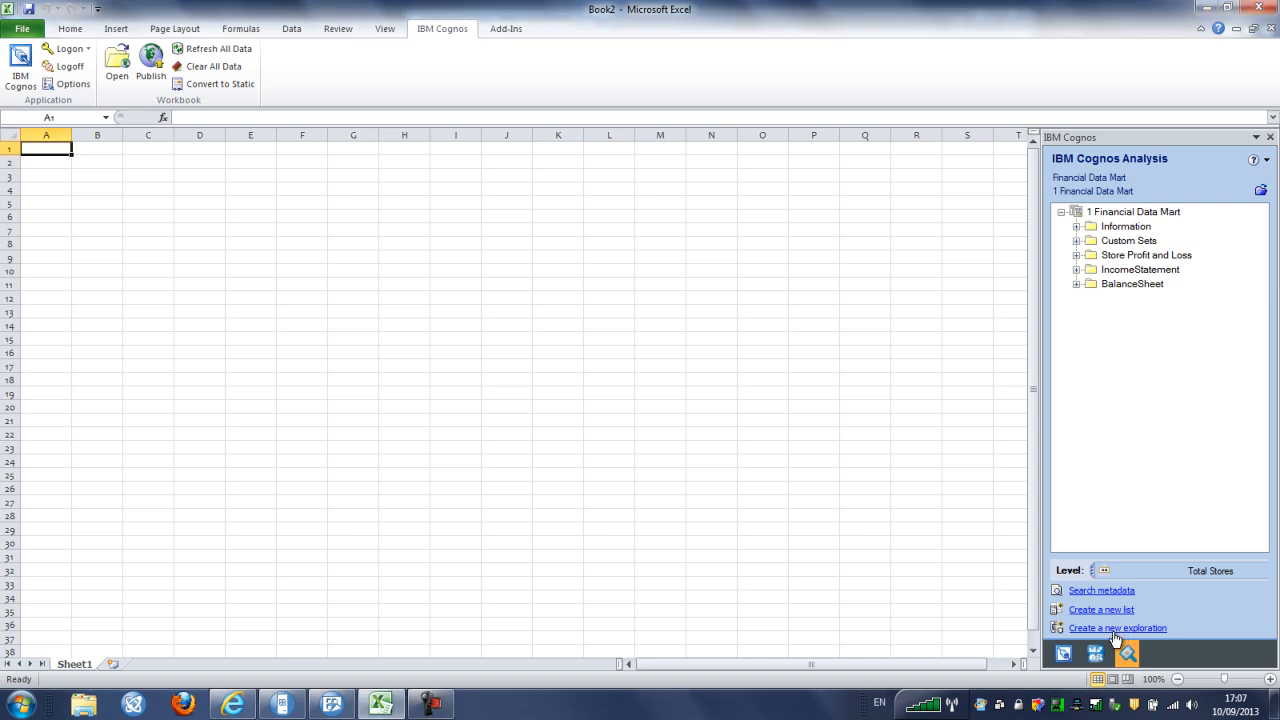
{"action": "left_click", "coordinate": [1112, 631]}
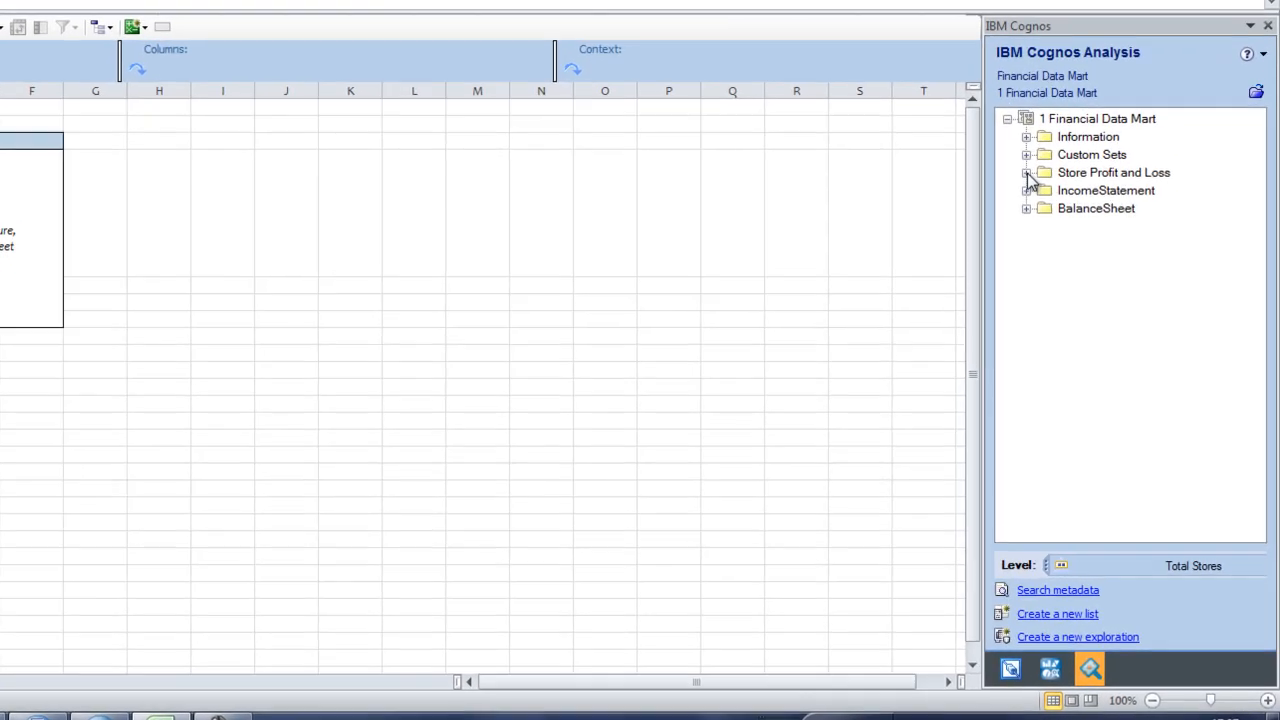
{"action": "left_click", "coordinate": [1076, 255]}
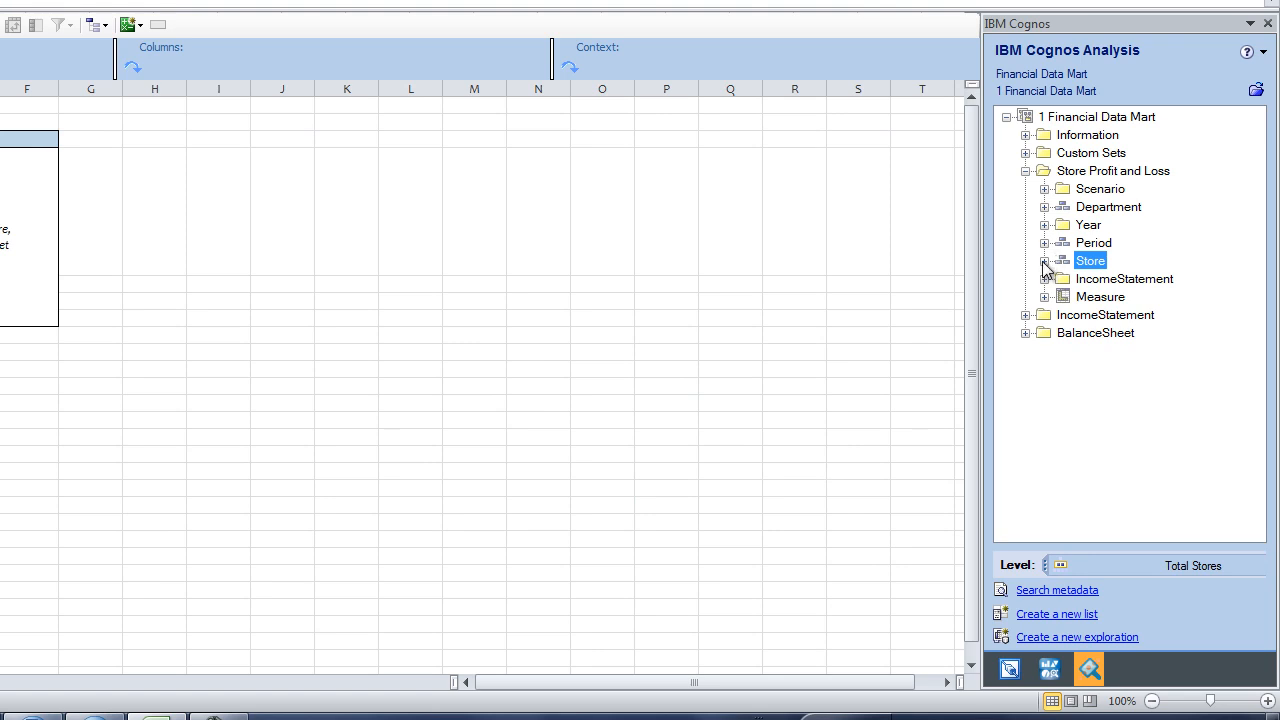
{"action": "left_click", "coordinate": [1044, 261]}
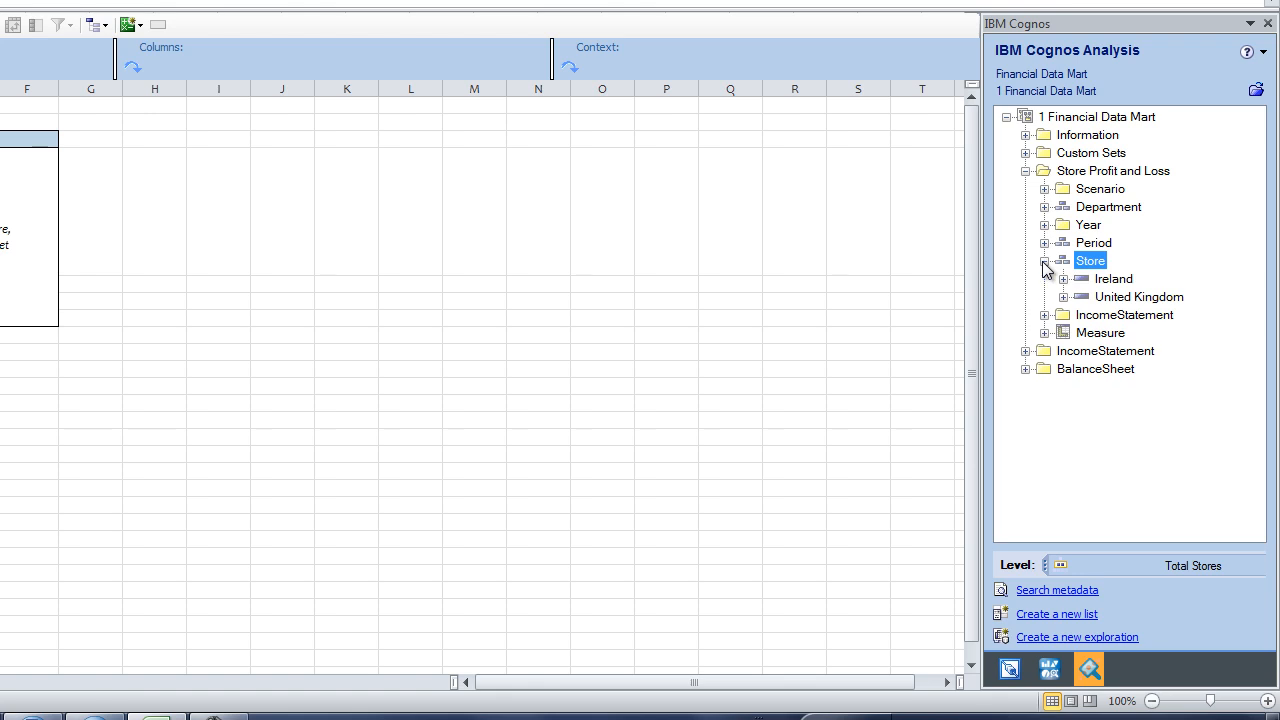
Select the countries Ireland and United Kingdom and drop them onto the Rows zone
{"action": "left_click", "coordinate": [1115, 281]}
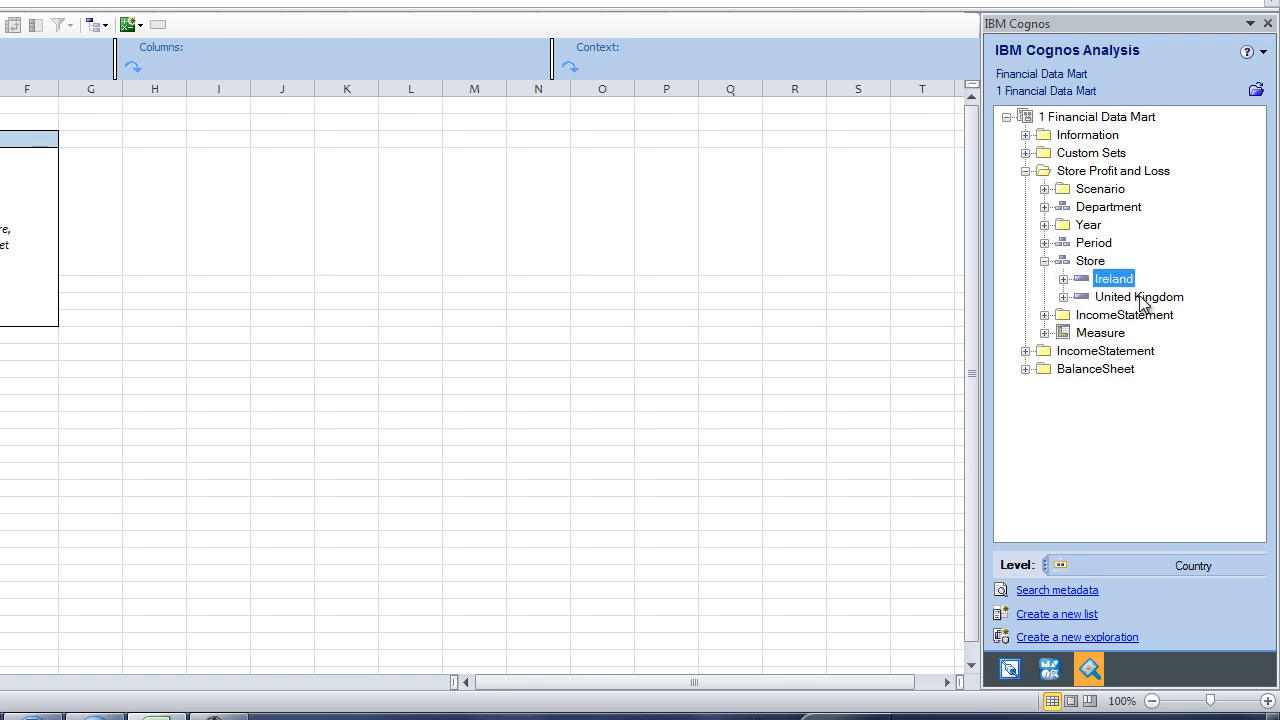
{"action": "left_click", "coordinate": [1063, 279]}
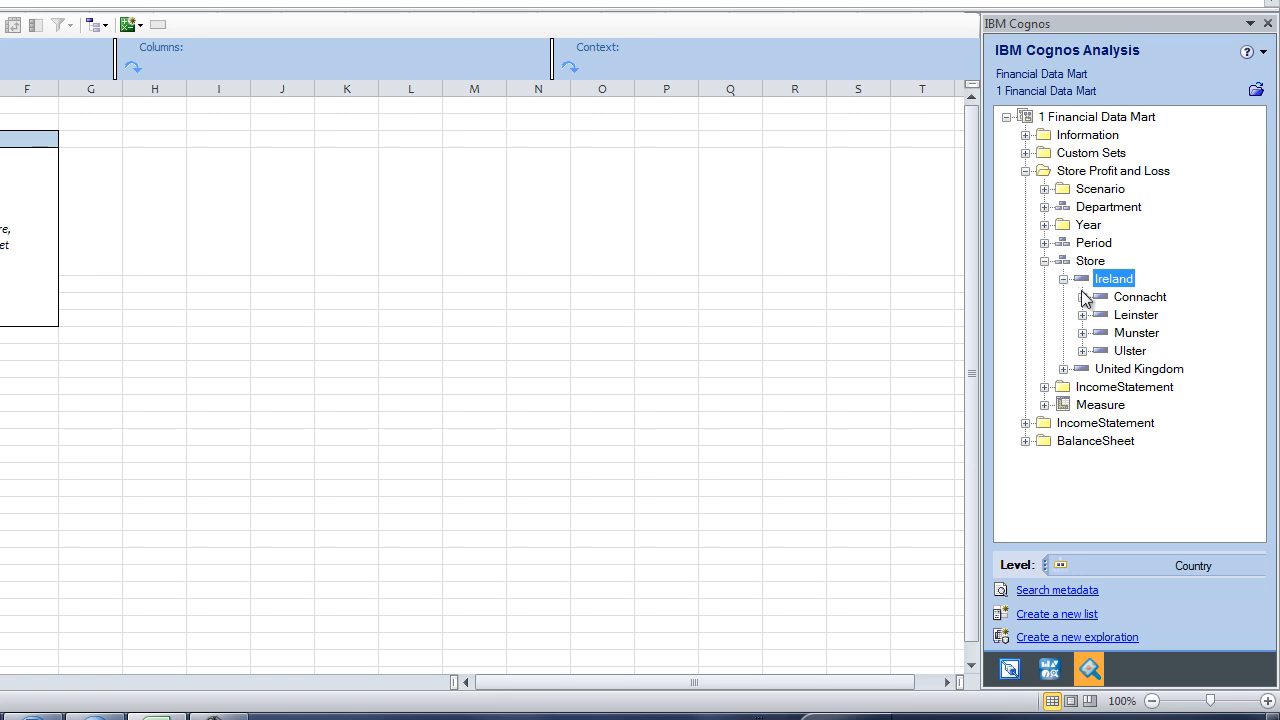
{"action": "left_click", "coordinate": [1080, 297]}
{"action": "left_click", "coordinate": [1101, 315]}
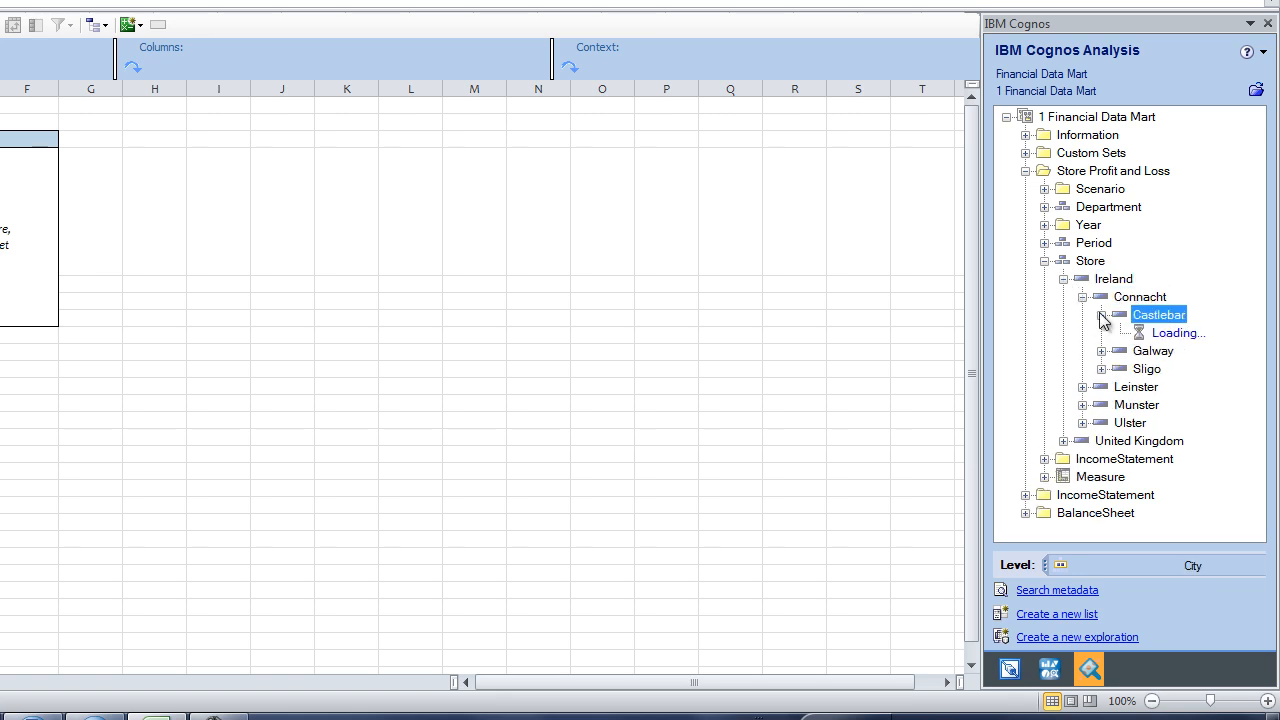
{"action": "left_click", "coordinate": [1064, 280]}
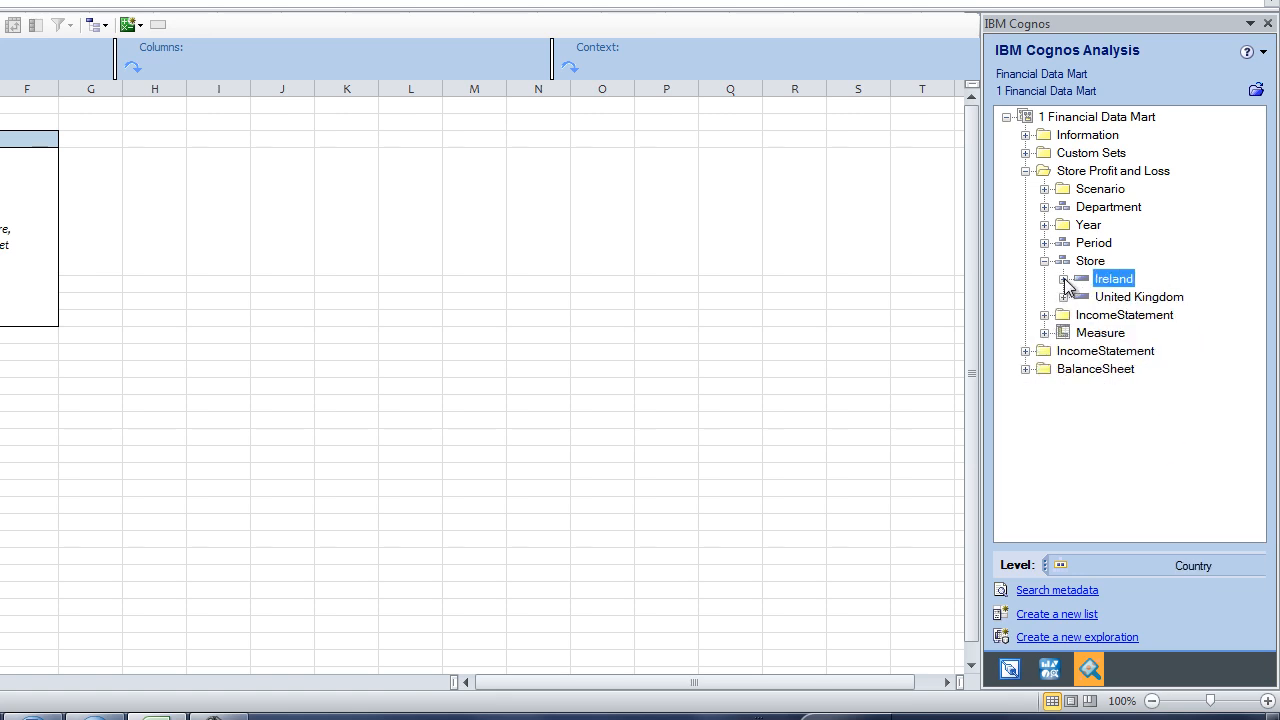
{"action": "left_click", "coordinate": [1132, 298], "text": "ctrl"}
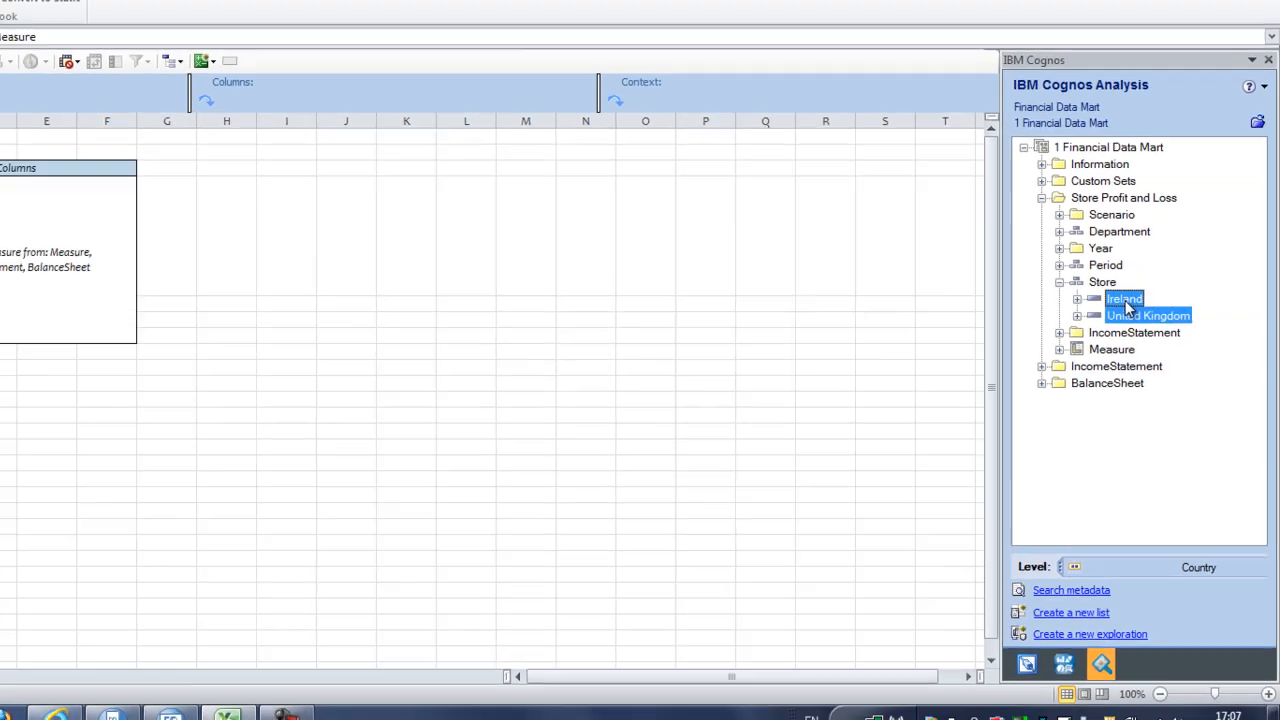
{"action": "left_click_drag", "start_coordinate": [1127, 307], "coordinate": [0, 311]}
{"action": "left_click_drag", "start_coordinate": [88, 350], "coordinate": [68, 335]}
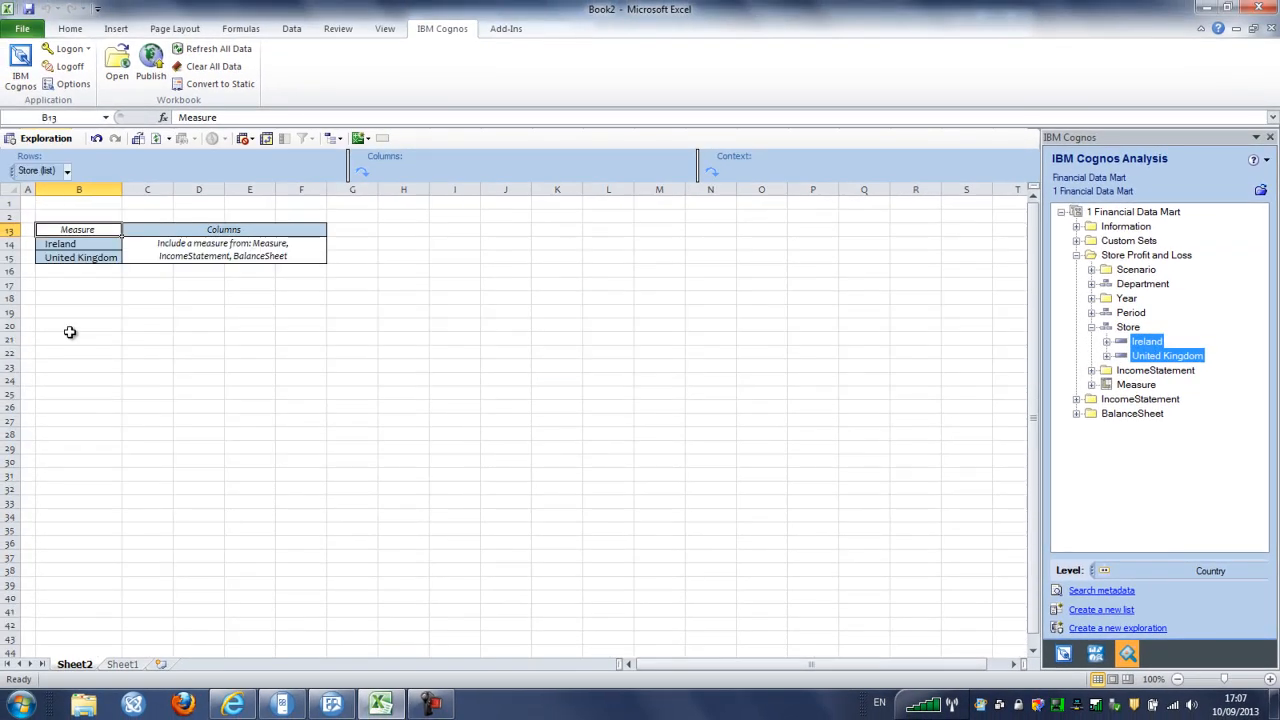
Place periods P01 Jan through P12 Dec as columns and EUR as the measure
{"action": "left_click", "coordinate": [1092, 313]}
{"action": "left_click", "coordinate": [1157, 330]}
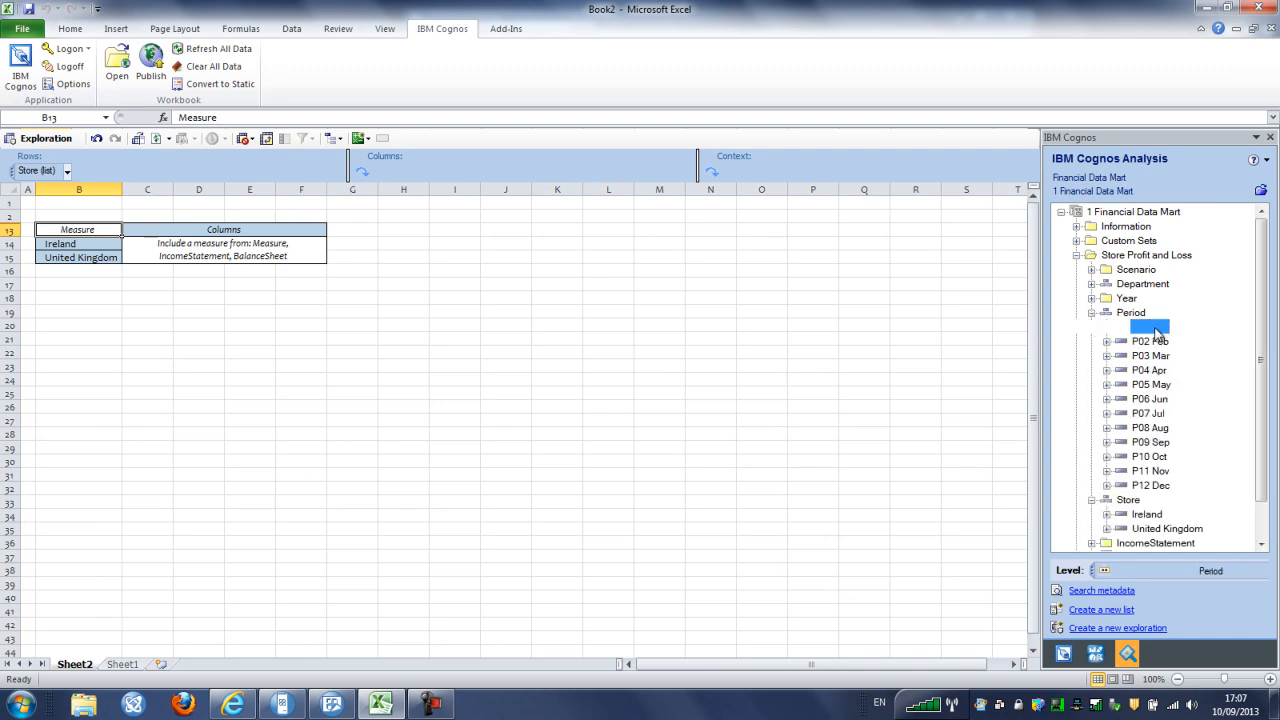
{"action": "left_click", "coordinate": [1152, 487], "text": "shift"}
{"action": "left_click_drag", "start_coordinate": [1165, 360], "coordinate": [452, 178]}
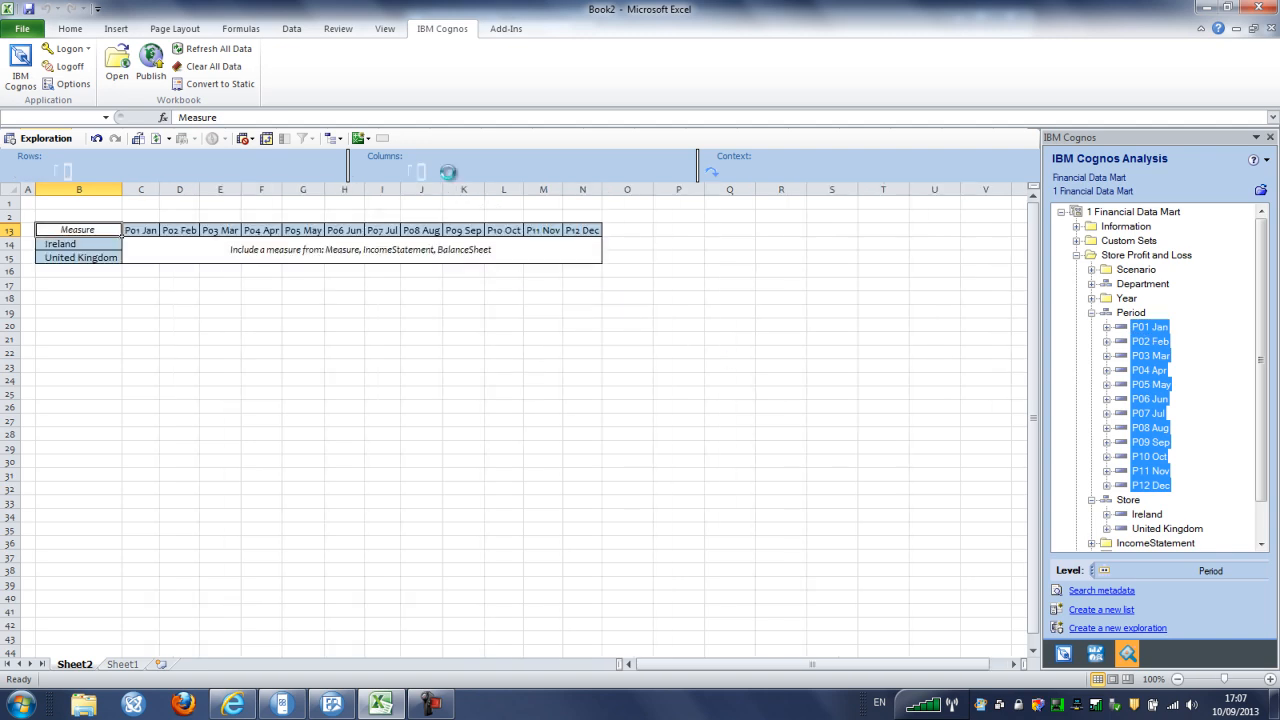
{"action": "left_click", "coordinate": [1264, 520]}
{"action": "left_click", "coordinate": [1092, 514]}
{"action": "left_click_drag", "start_coordinate": [1141, 500], "coordinate": [330, 260]}
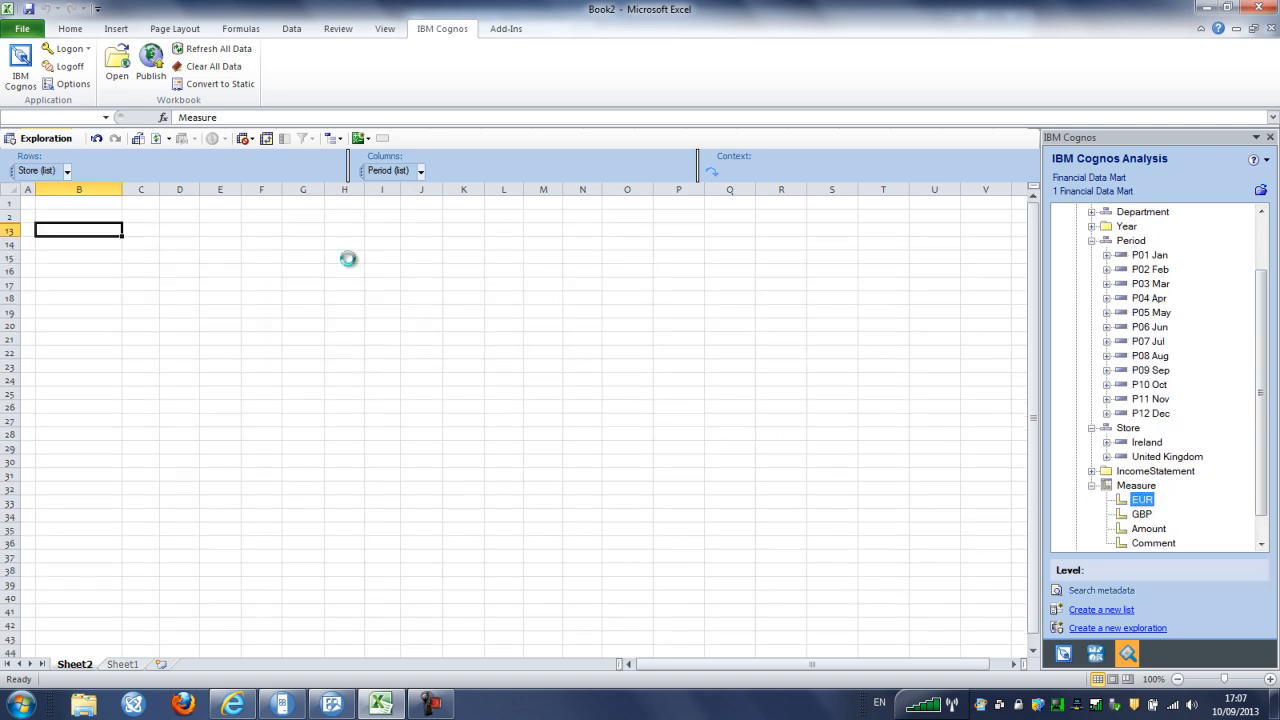
Drag Sales from IncomeStatement onto the Context zone to filter figures to sales
{"action": "left_click", "coordinate": [1092, 471]}
{"action": "left_click_drag", "start_coordinate": [1143, 486], "coordinate": [846, 176]}
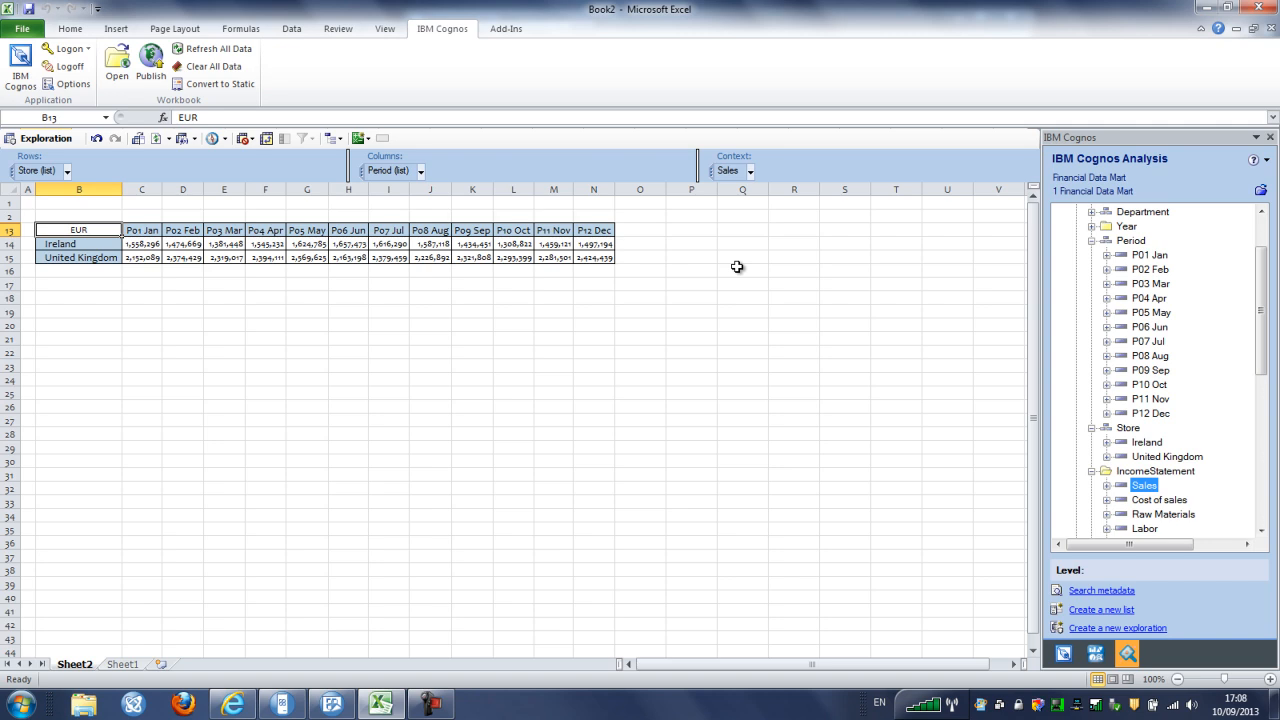
{"action": "left_click", "coordinate": [267, 139]}
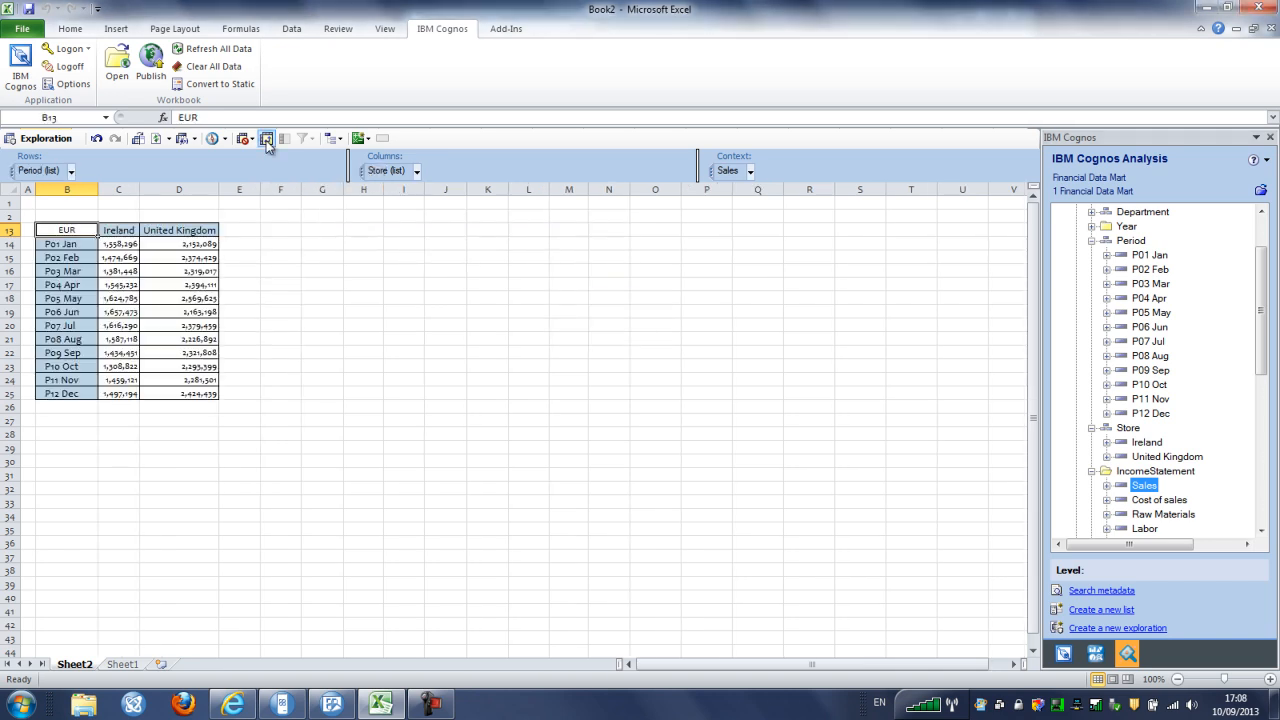
{"action": "left_click", "coordinate": [267, 139]}
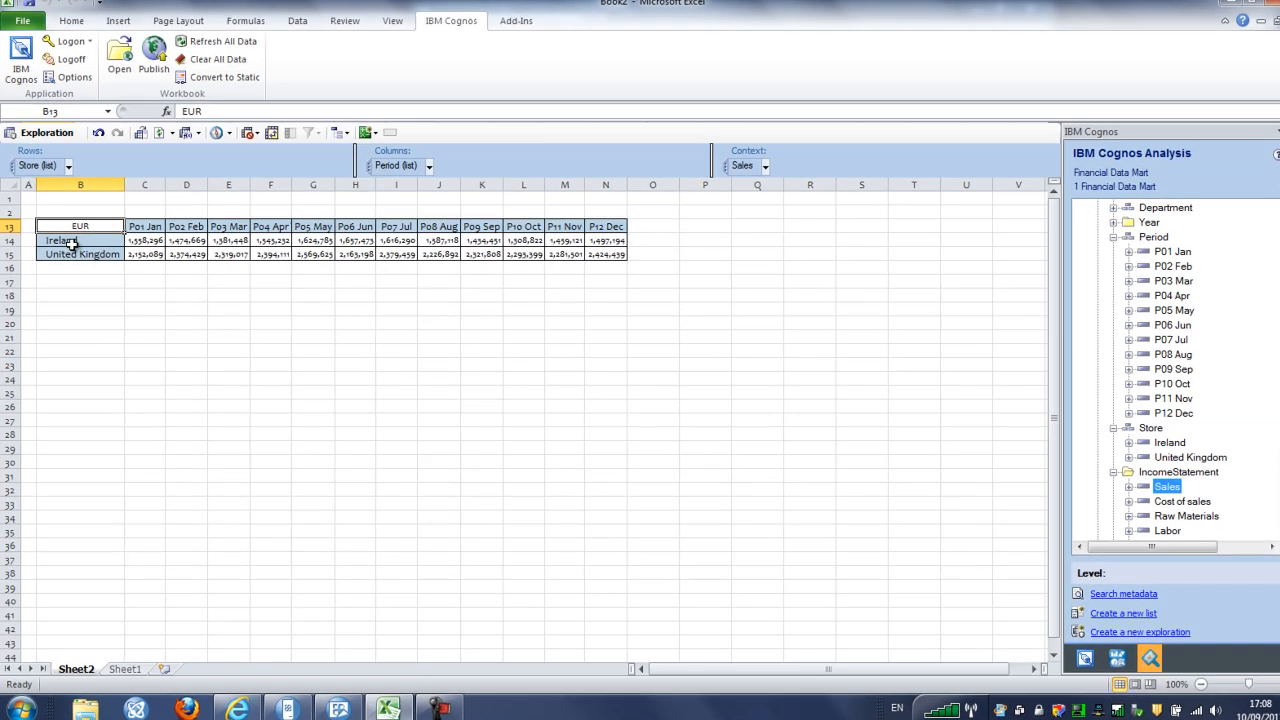
{"action": "left_click", "coordinate": [69, 244]}
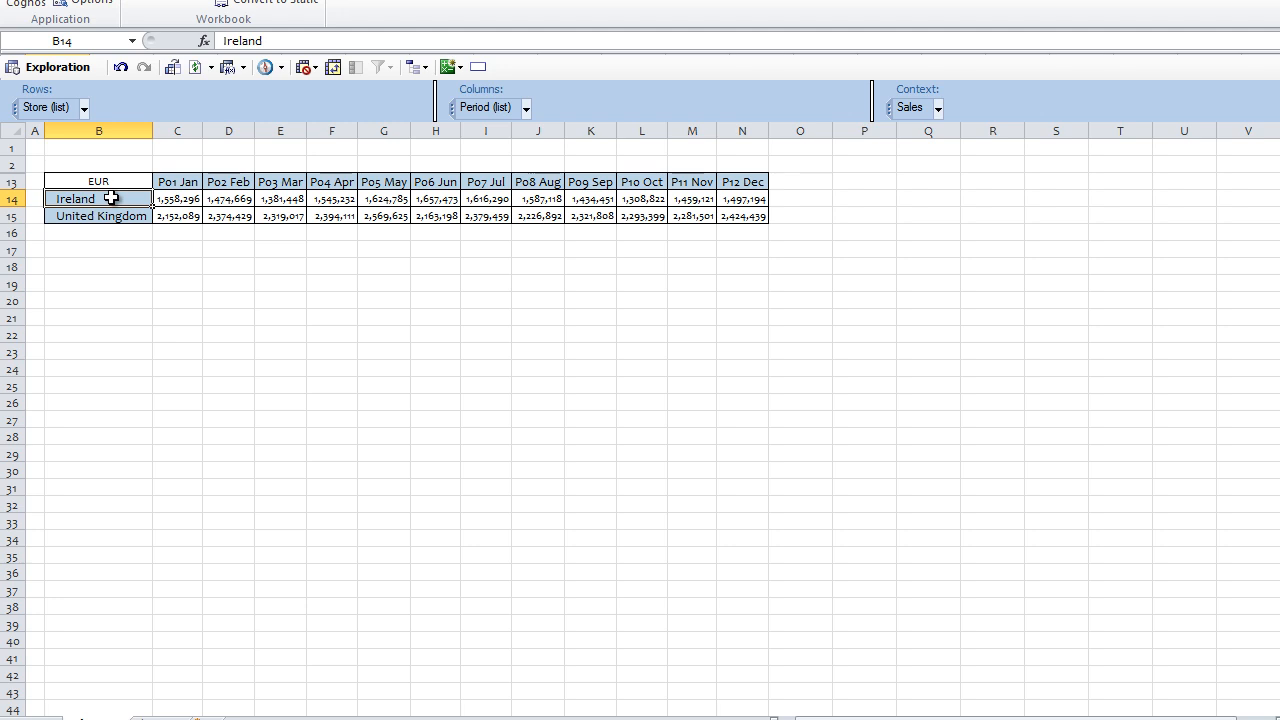
{"action": "right_click", "coordinate": [112, 200]}
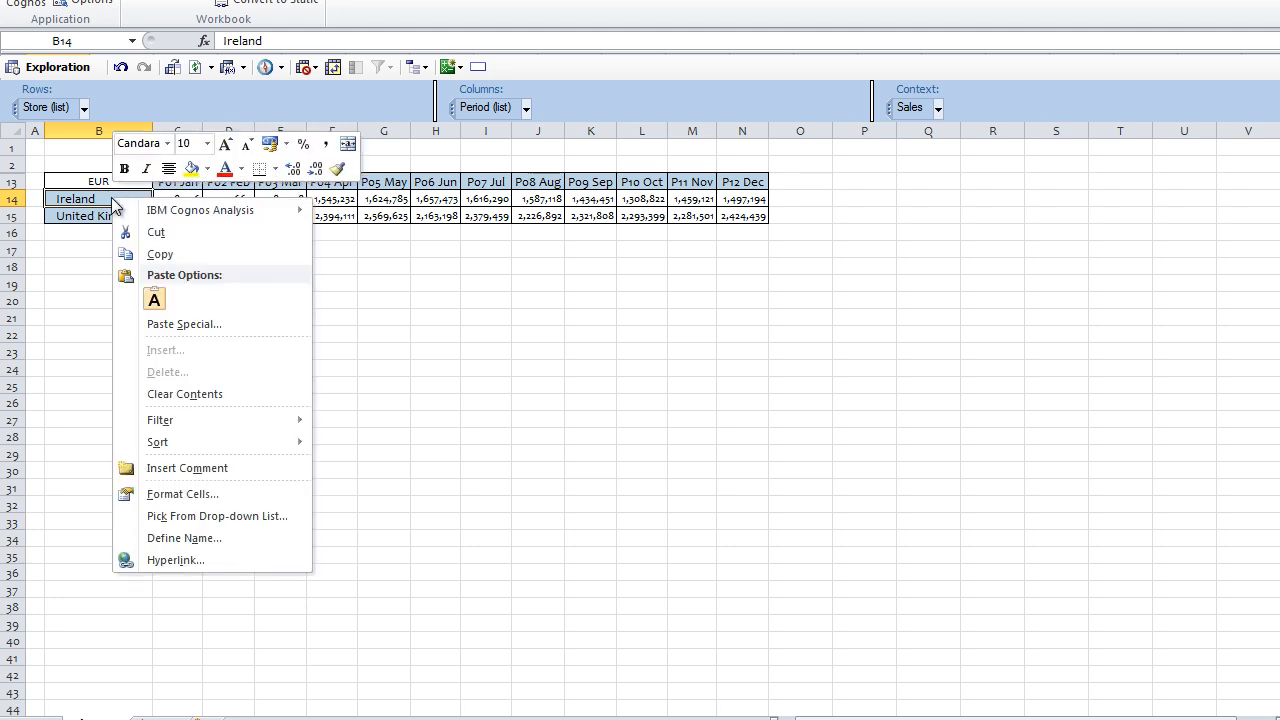
{"action": "mouse_move", "coordinate": [214, 213]}
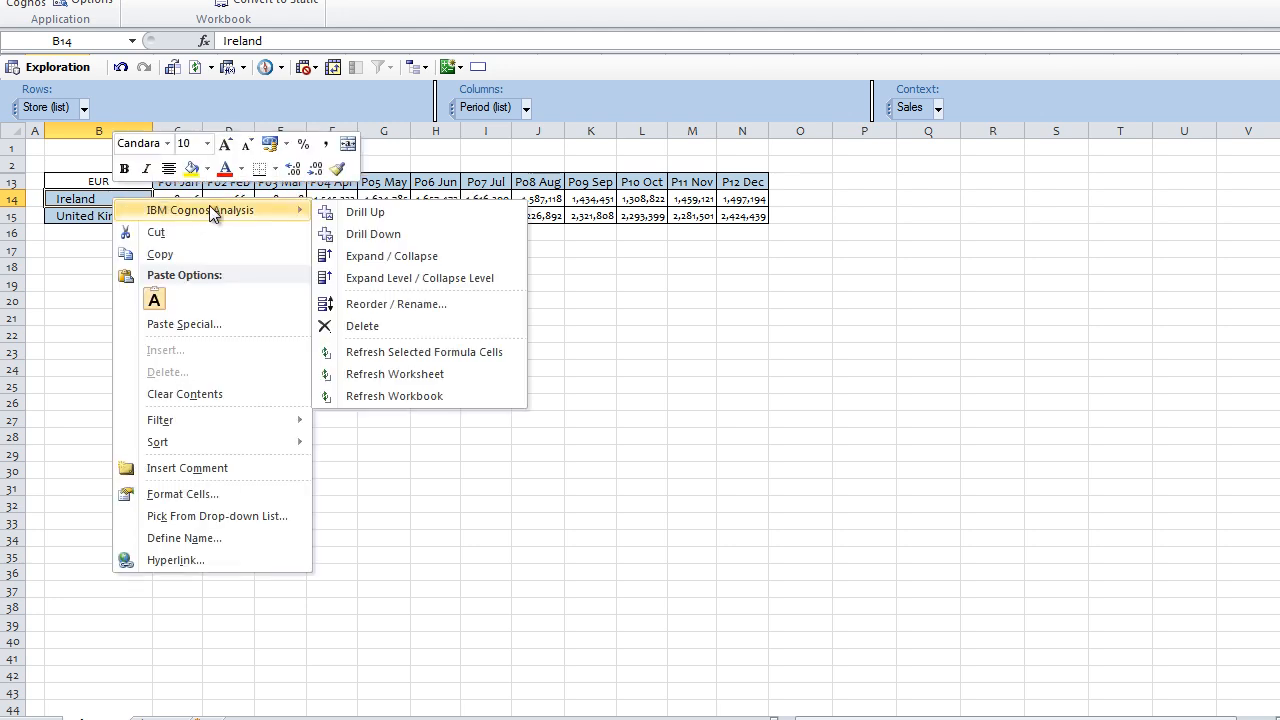
{"action": "left_click", "coordinate": [403, 229]}
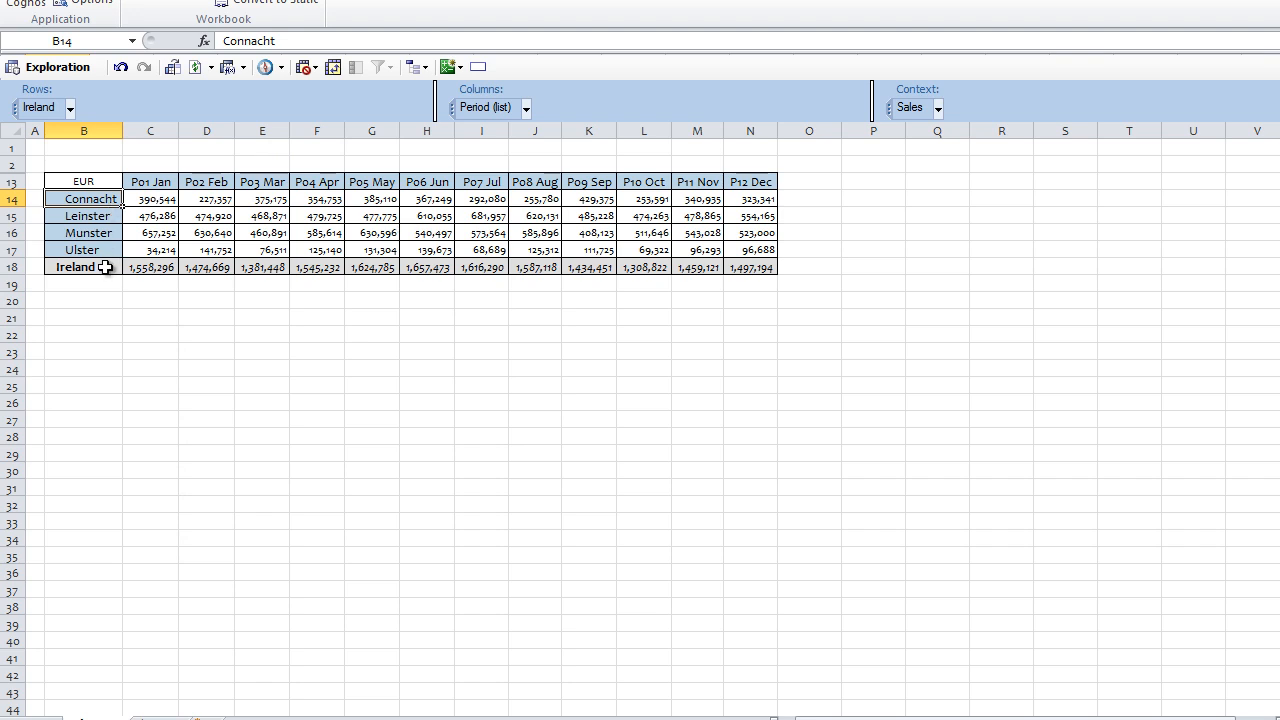
{"action": "left_click", "coordinate": [120, 68]}
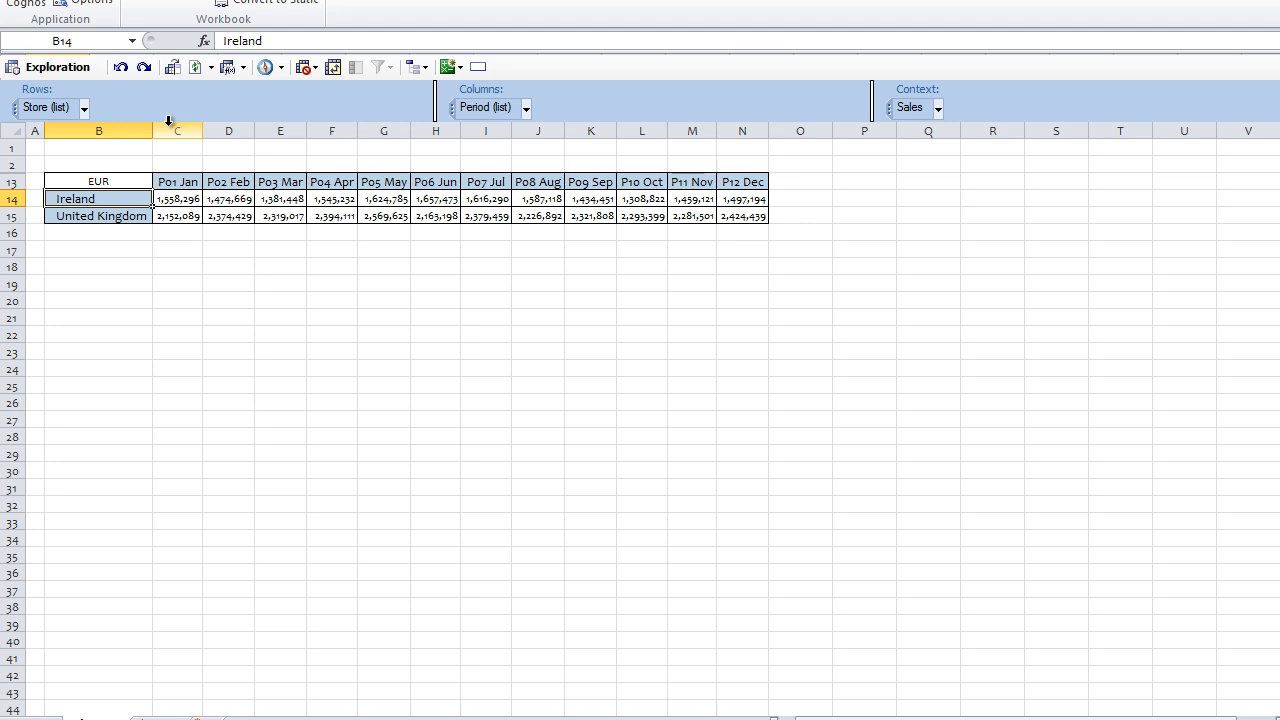
Expand Ireland into its four provinces, then undo that expansion
{"action": "right_click", "coordinate": [127, 198]}
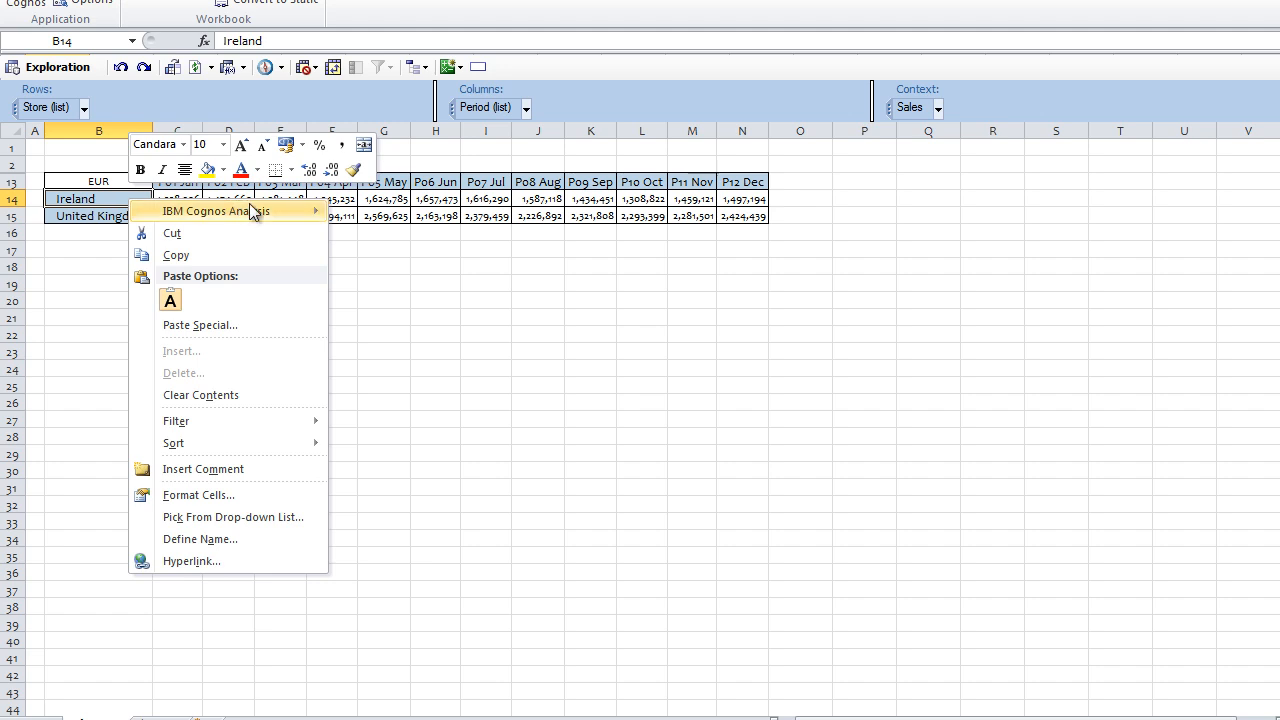
{"action": "mouse_move", "coordinate": [251, 210]}
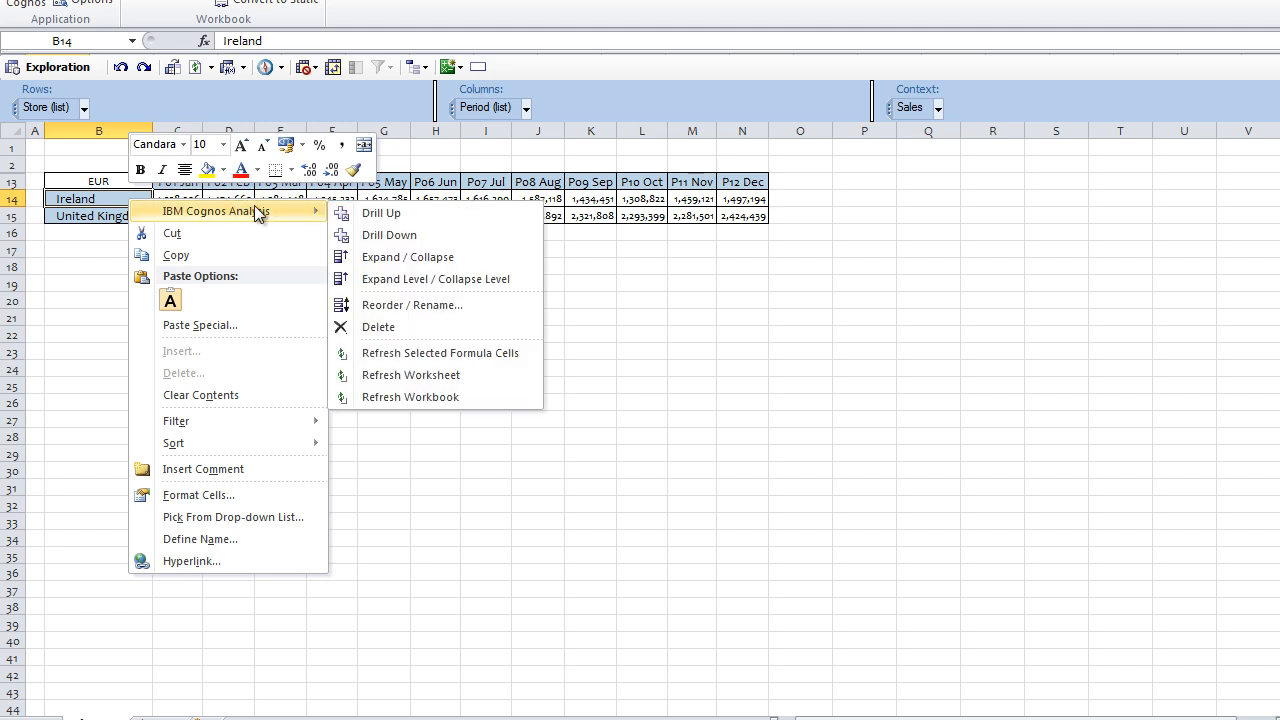
{"action": "left_click", "coordinate": [452, 262]}
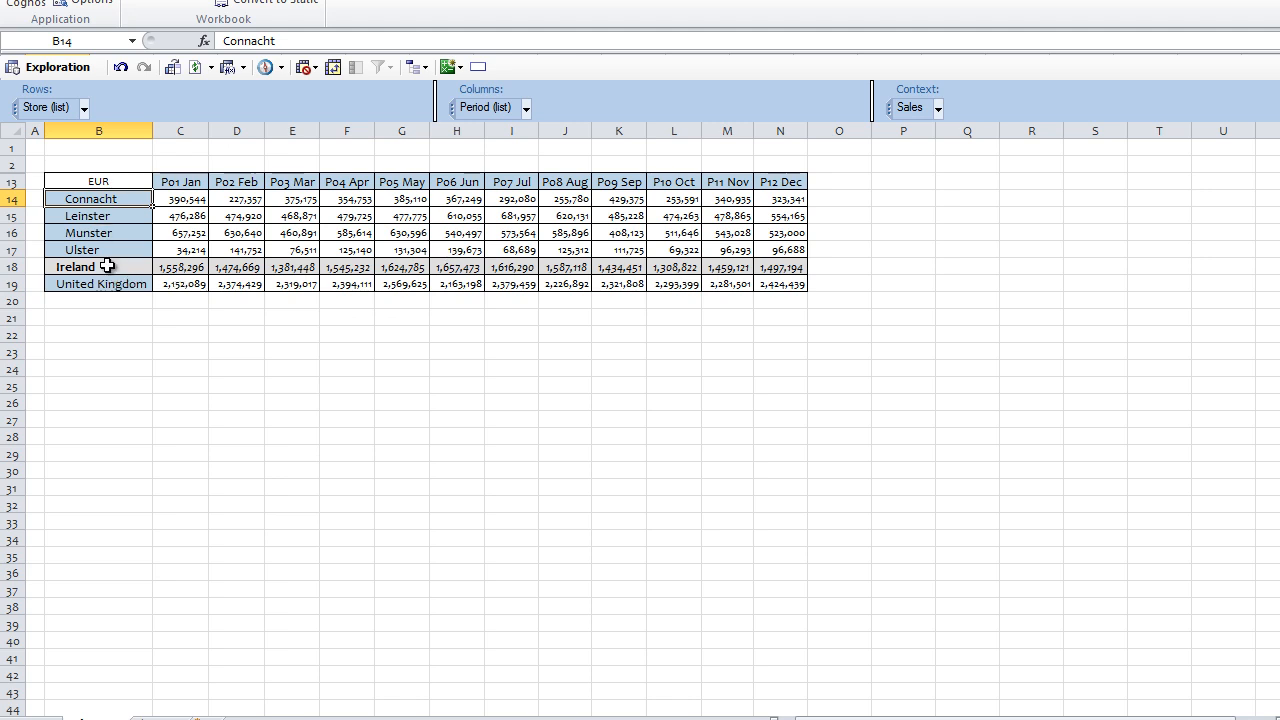
{"action": "left_click", "coordinate": [121, 68]}
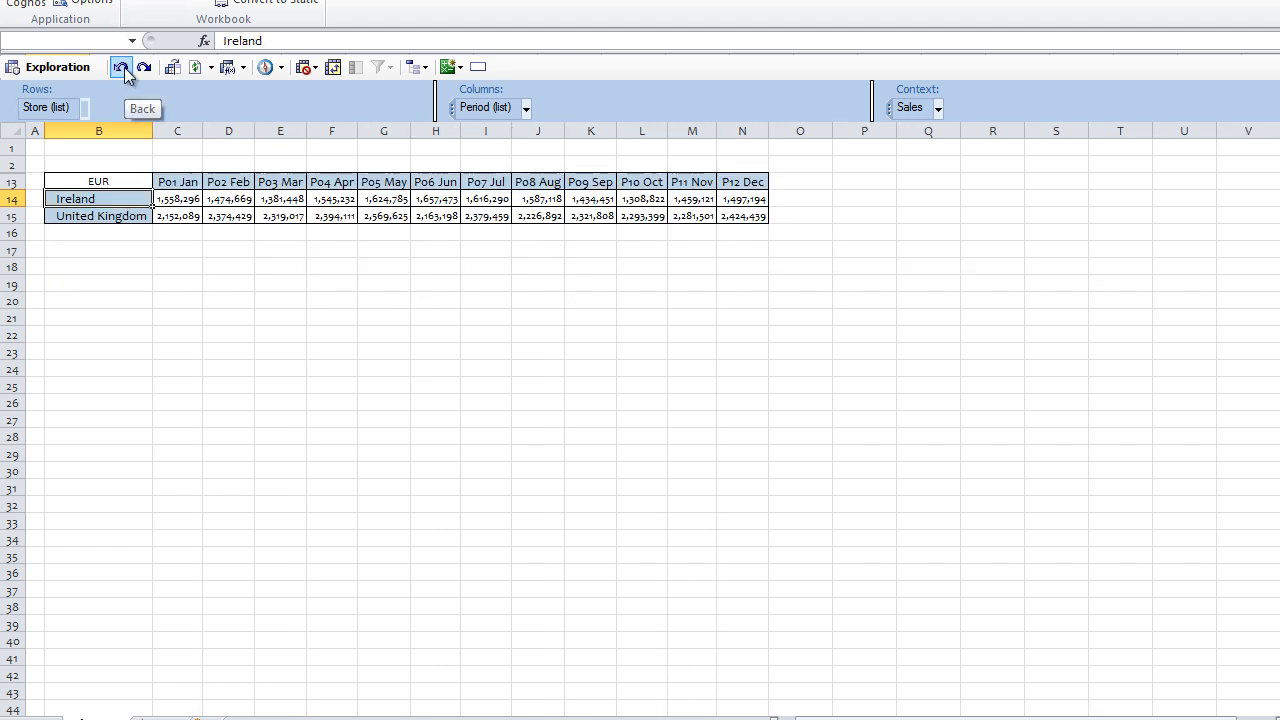
Expand both Ireland and United Kingdom to their next level and add Leinster to the selection
{"action": "right_click", "coordinate": [124, 198]}
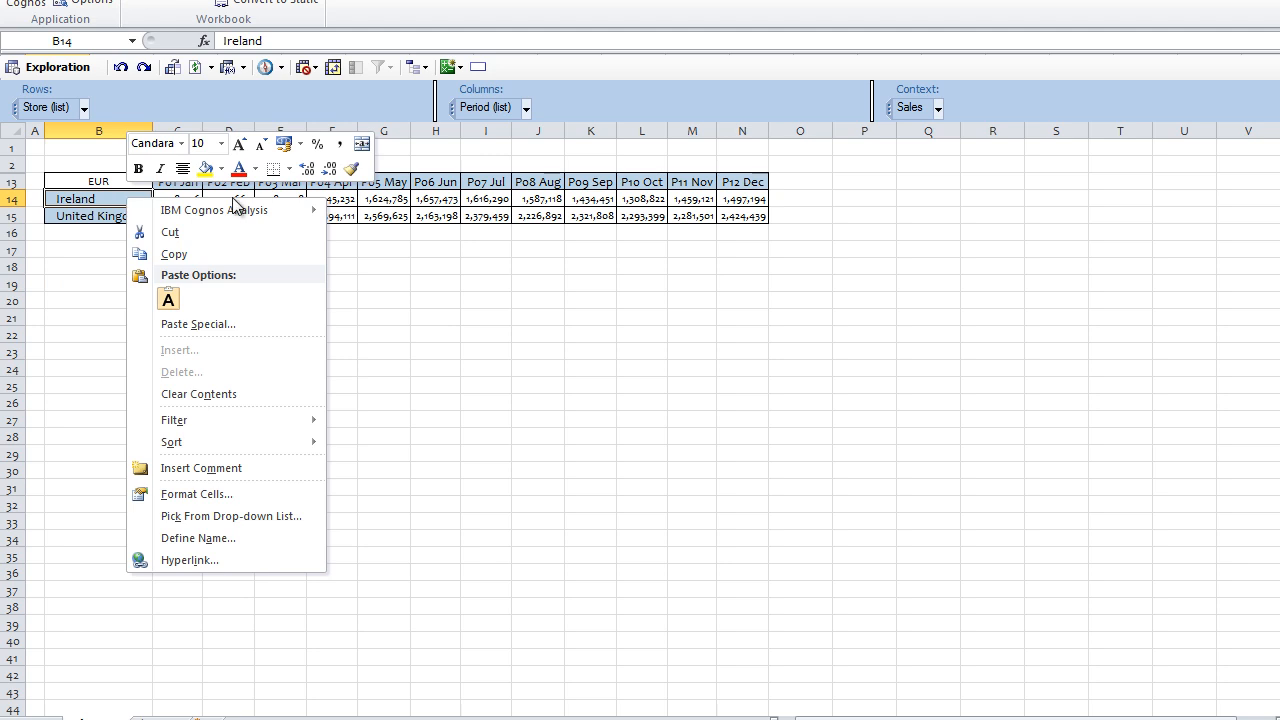
{"action": "mouse_move", "coordinate": [262, 207]}
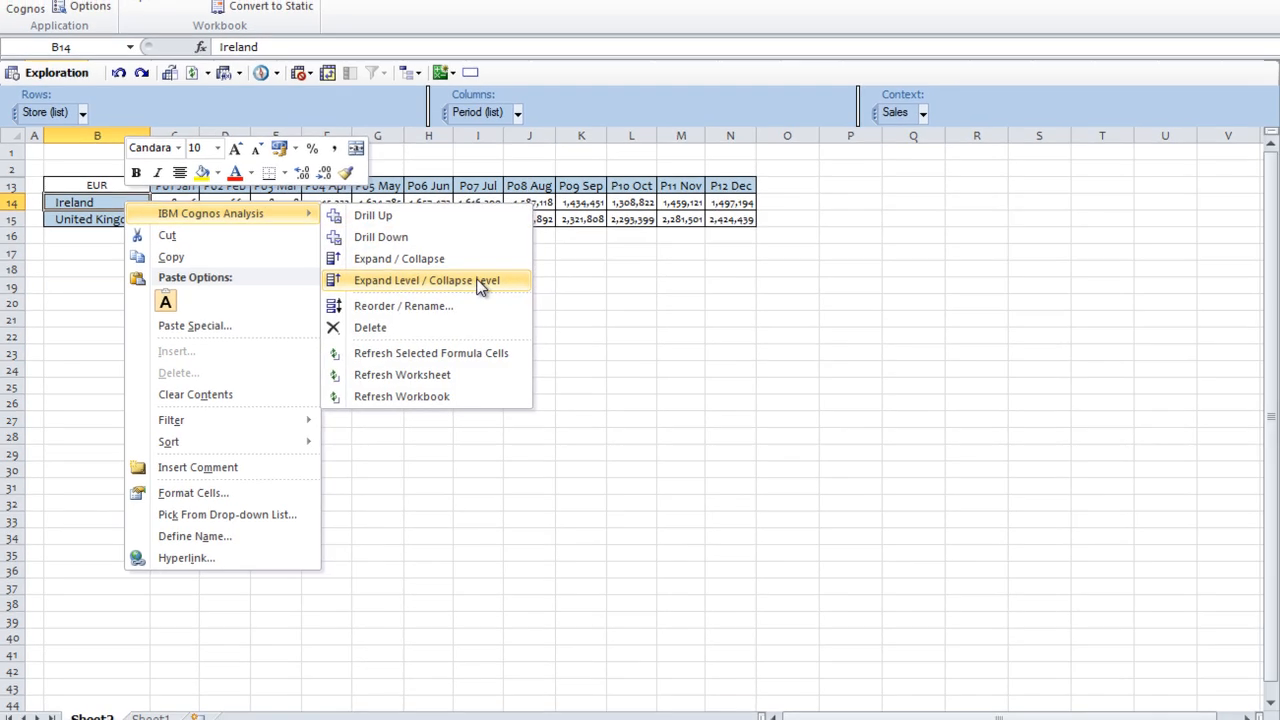
{"action": "left_click", "coordinate": [480, 283]}
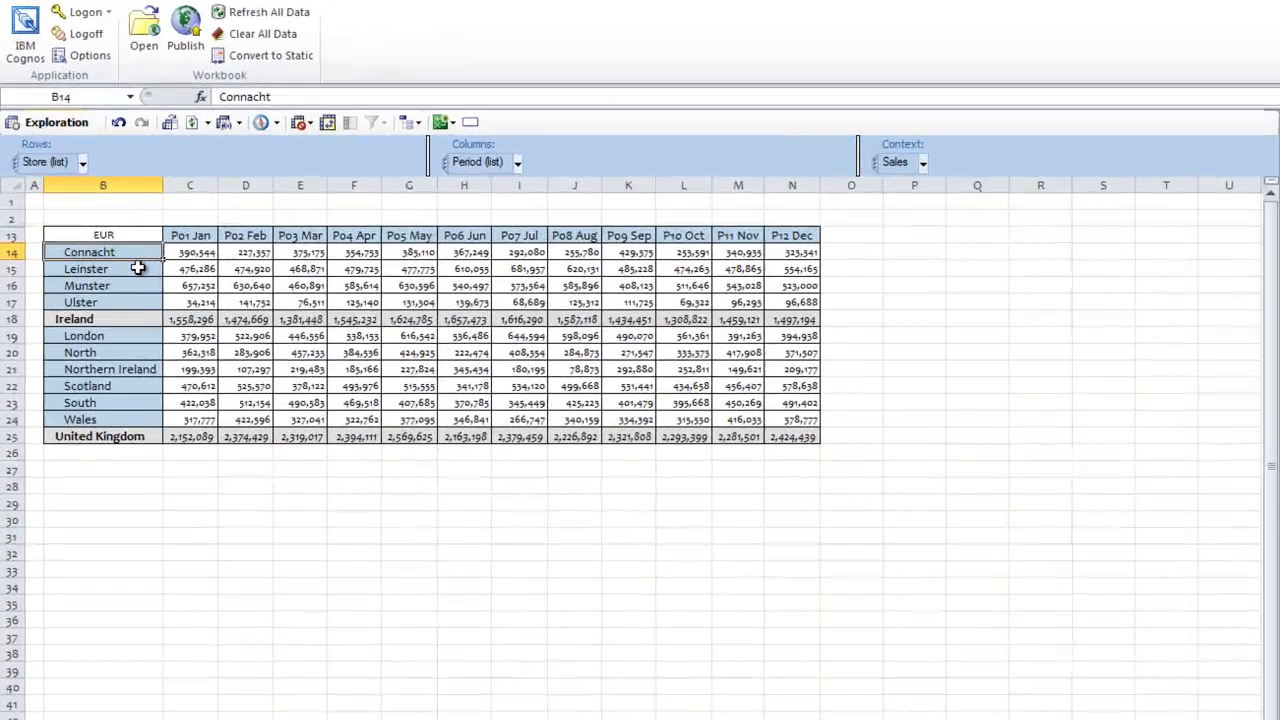
{"action": "left_click", "coordinate": [112, 257]}
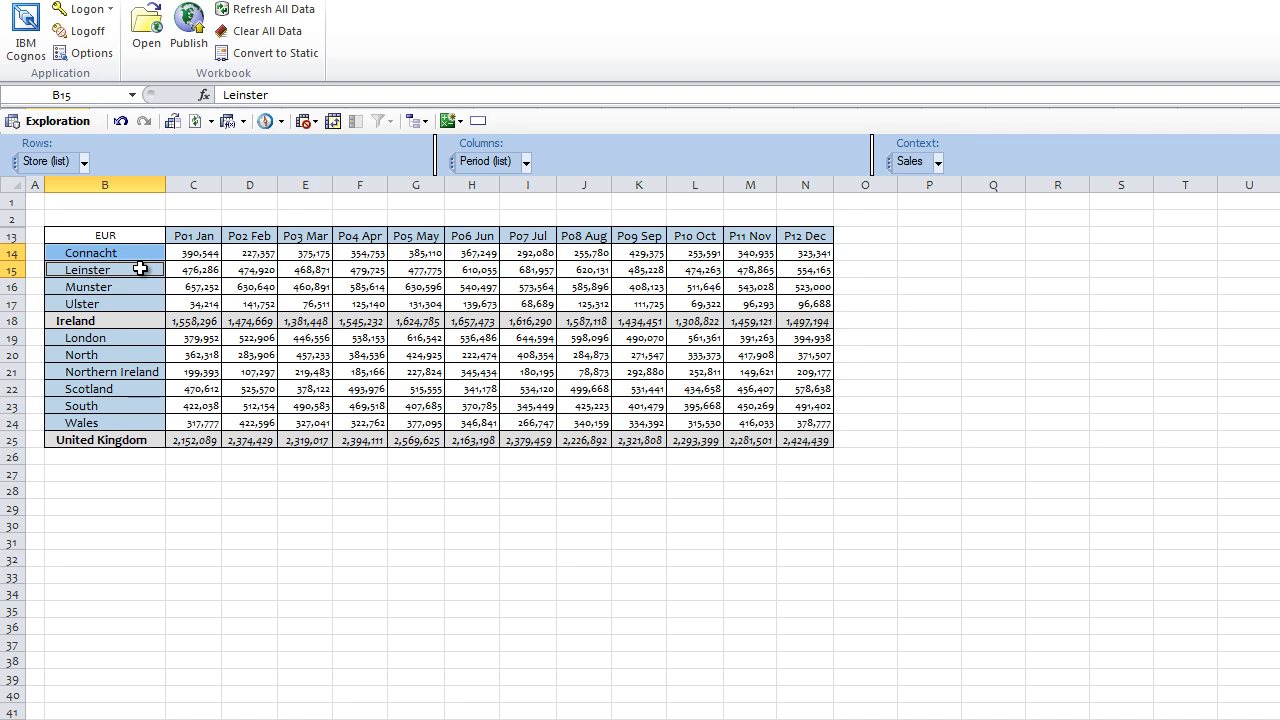
Insert the calculated Connacht + Leinster row below Leinster, showing 866,829 for P01 Jan
{"action": "left_click", "coordinate": [461, 121]}
{"action": "left_click", "coordinate": [462, 123]}
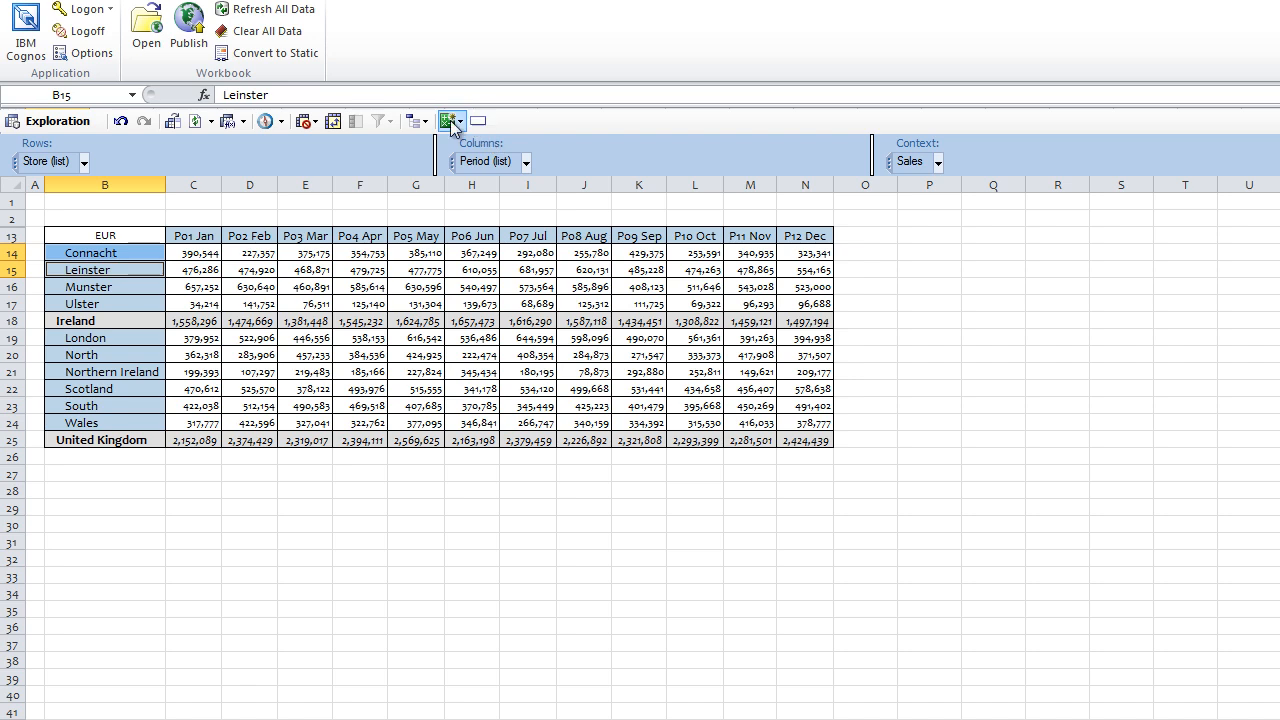
{"action": "left_click", "coordinate": [451, 121]}
{"action": "left_click", "coordinate": [470, 146]}
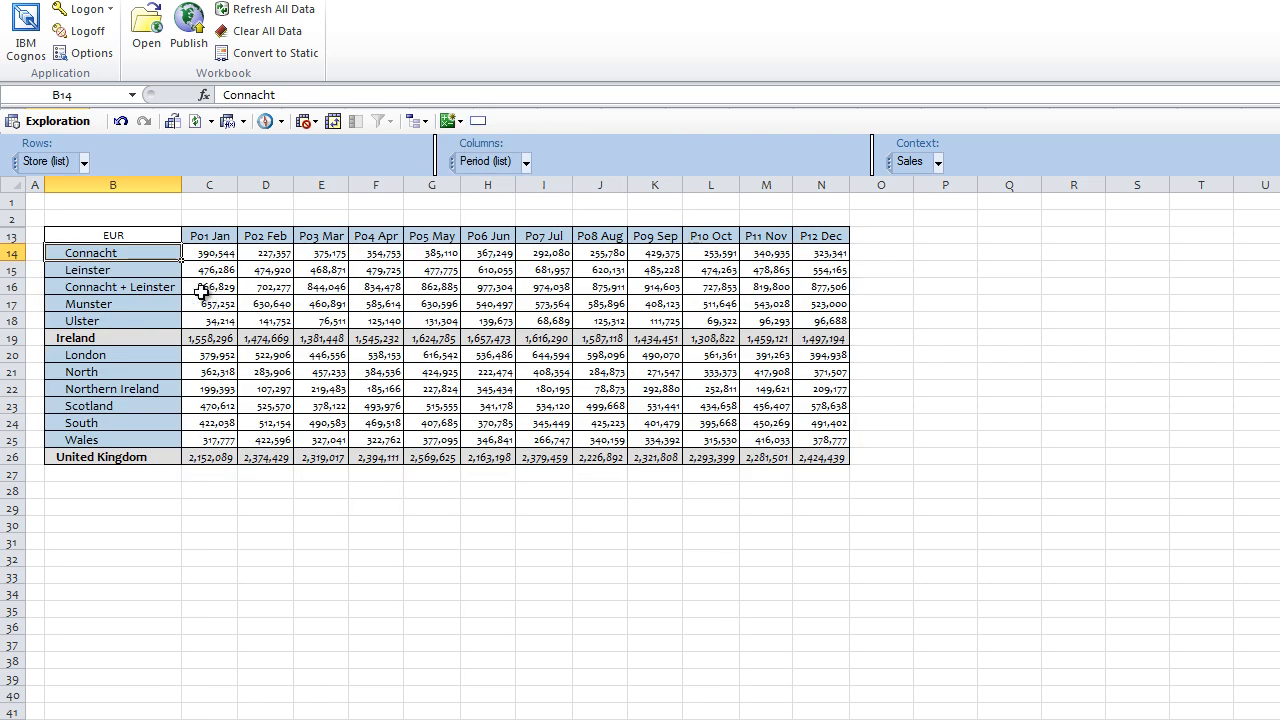
{"action": "left_click", "coordinate": [149, 287]}
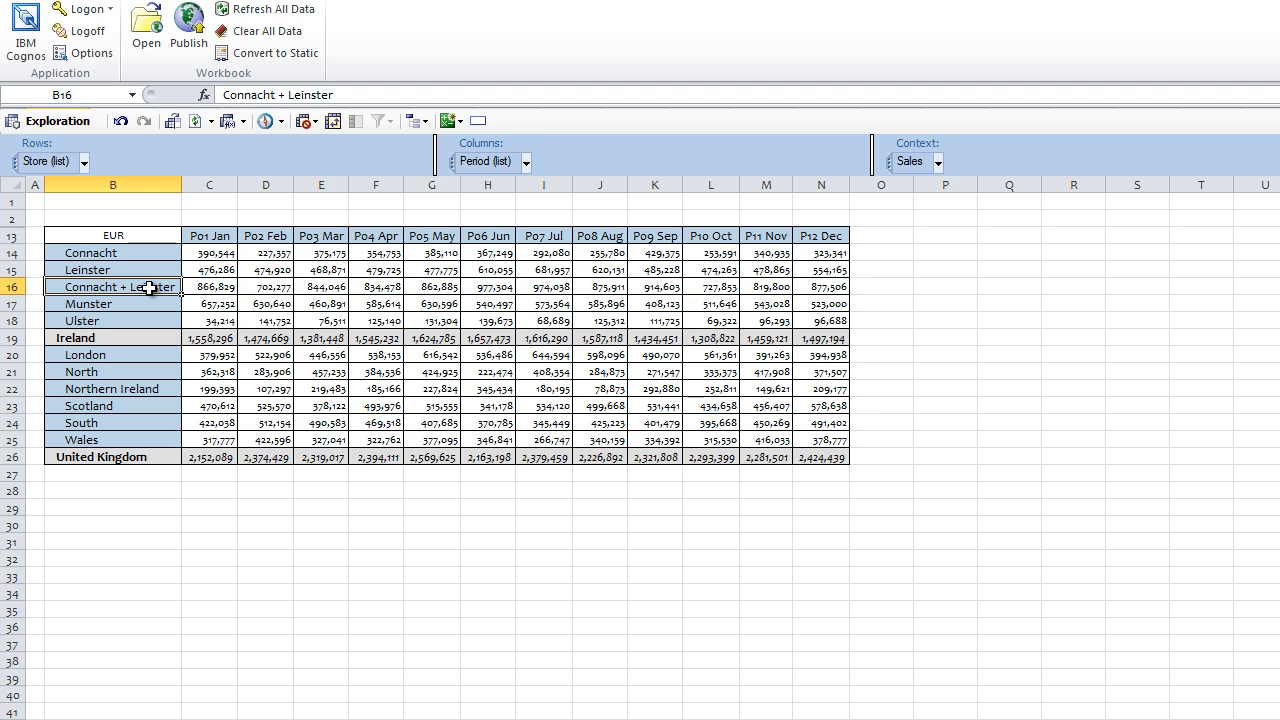
Use Reorder / Rename to move Connacht + Leinster to the bottom, after United Kingdom
{"action": "right_click", "coordinate": [150, 289]}
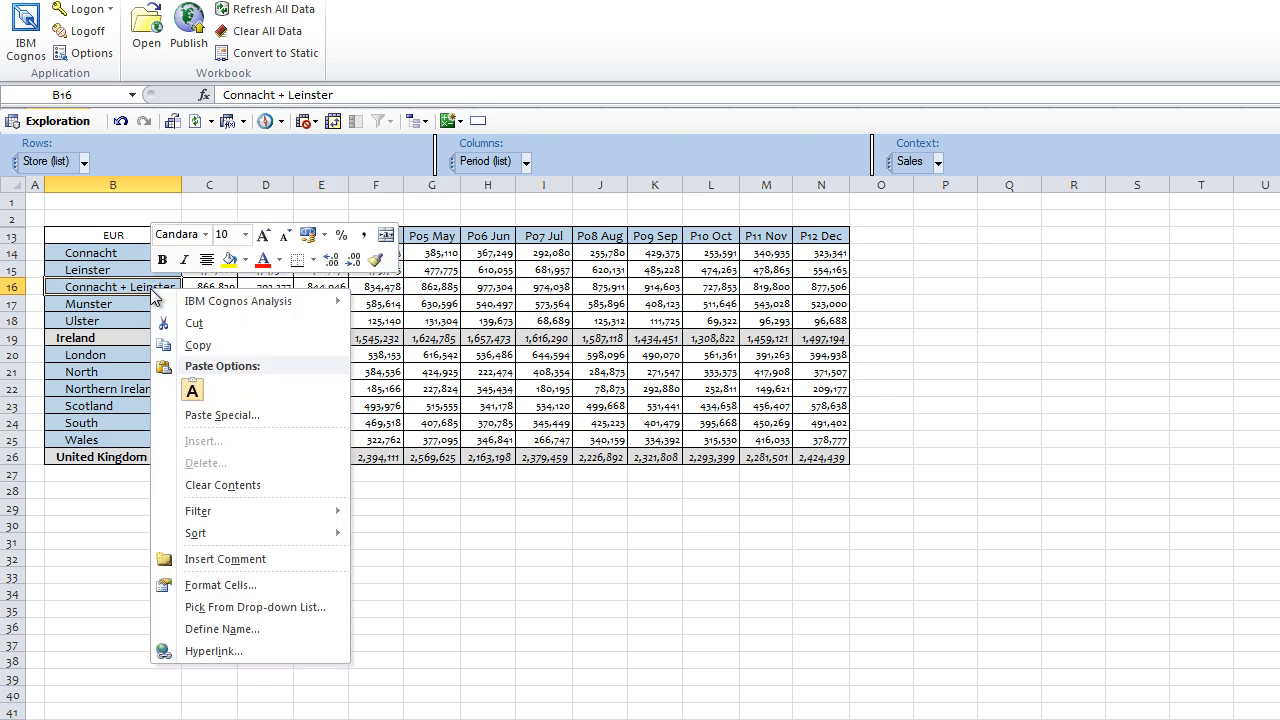
{"action": "mouse_move", "coordinate": [203, 300]}
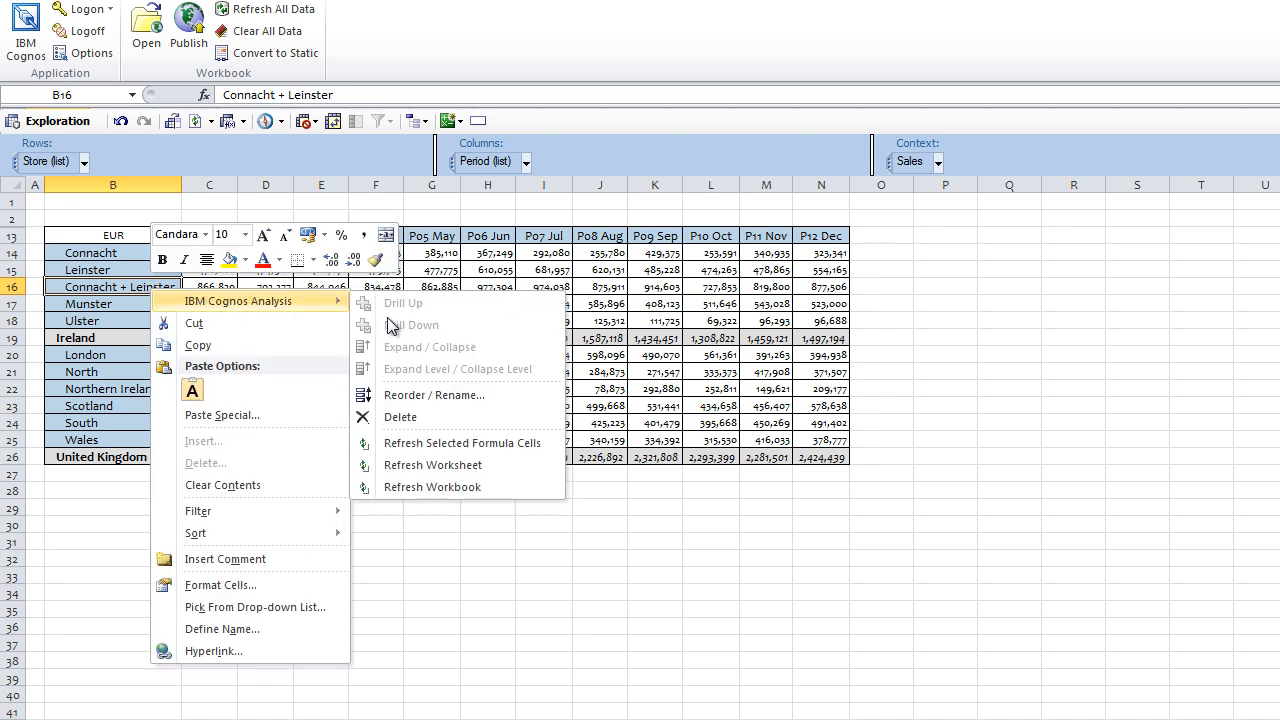
{"action": "left_click", "coordinate": [427, 391]}
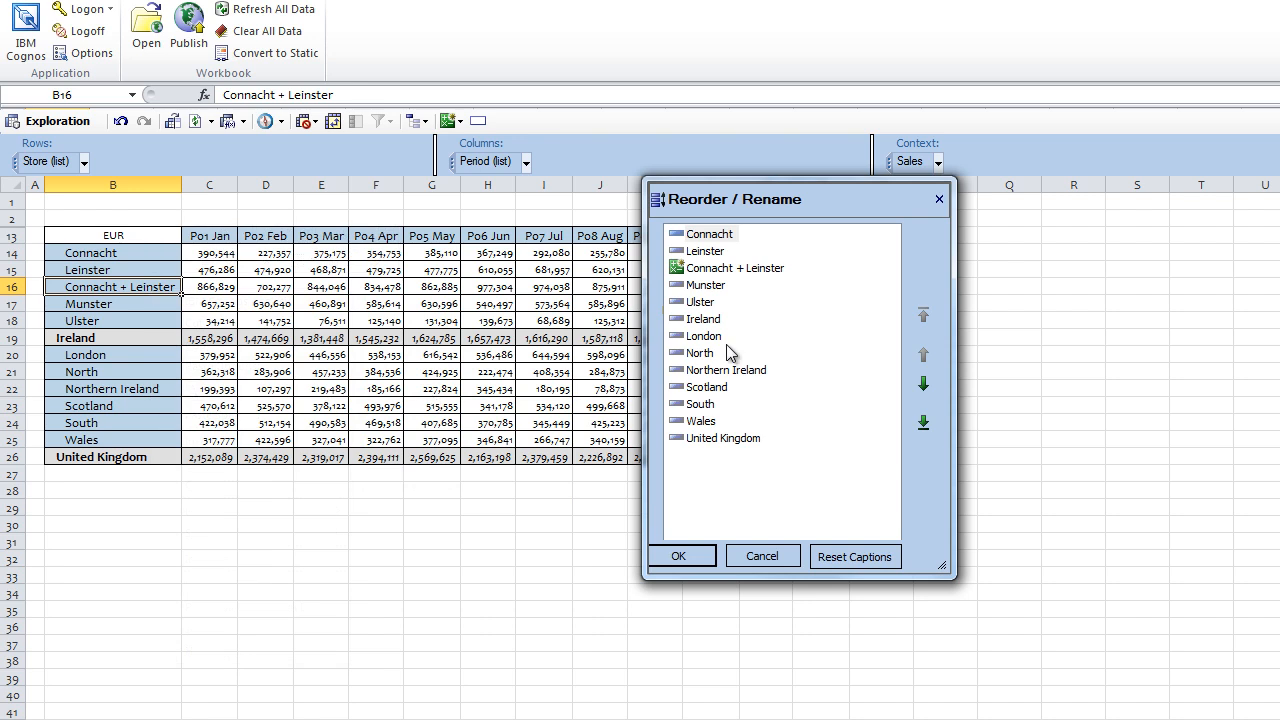
{"action": "left_click", "coordinate": [718, 271]}
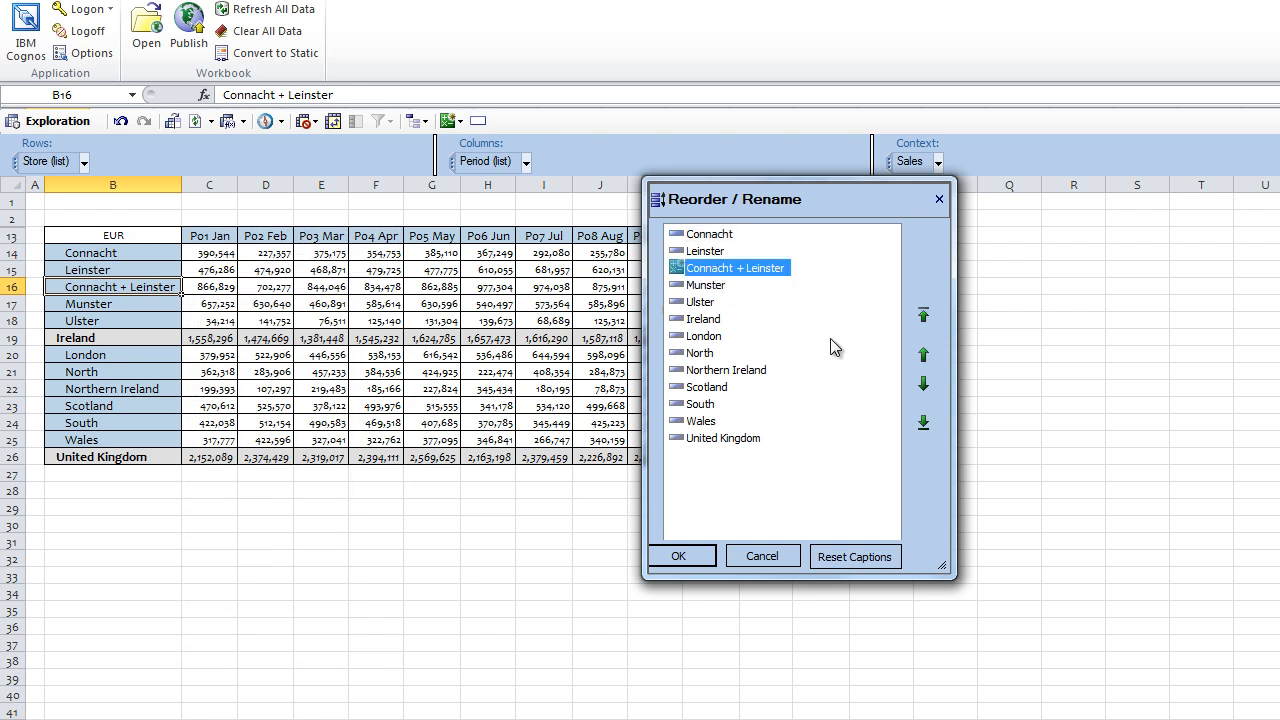
{"action": "left_click", "coordinate": [923, 424]}
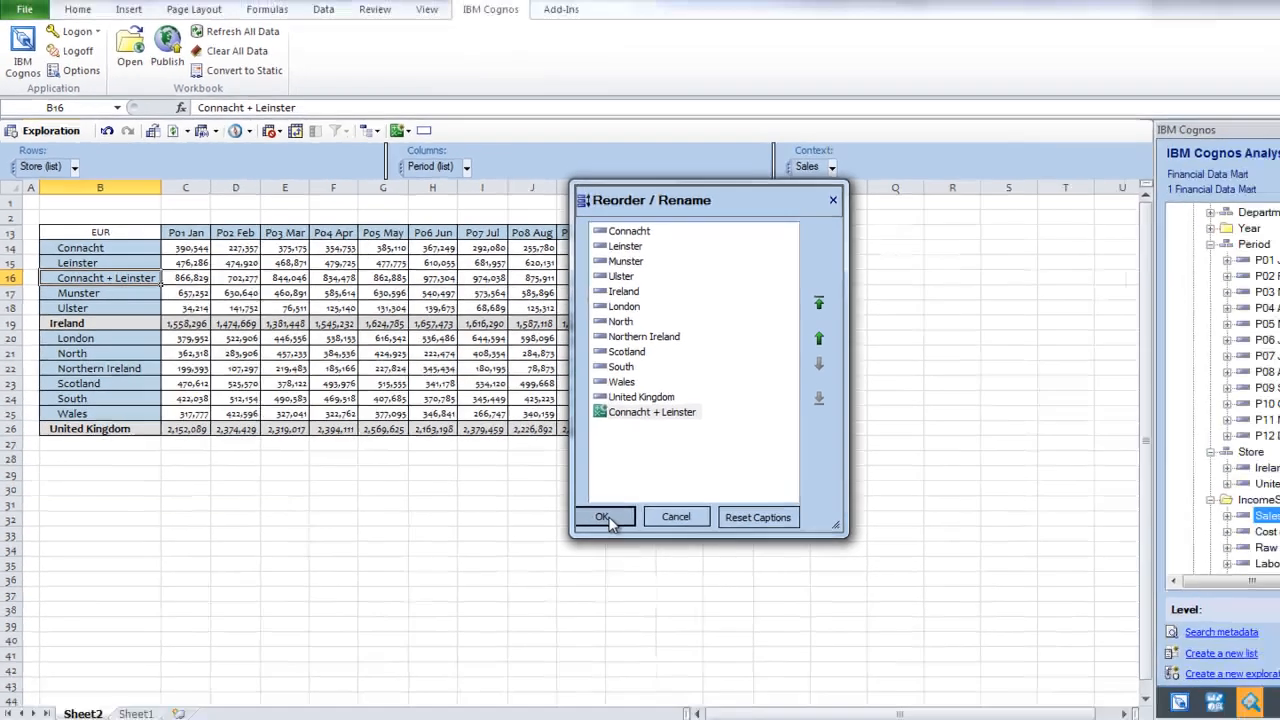
{"action": "left_click", "coordinate": [686, 561]}
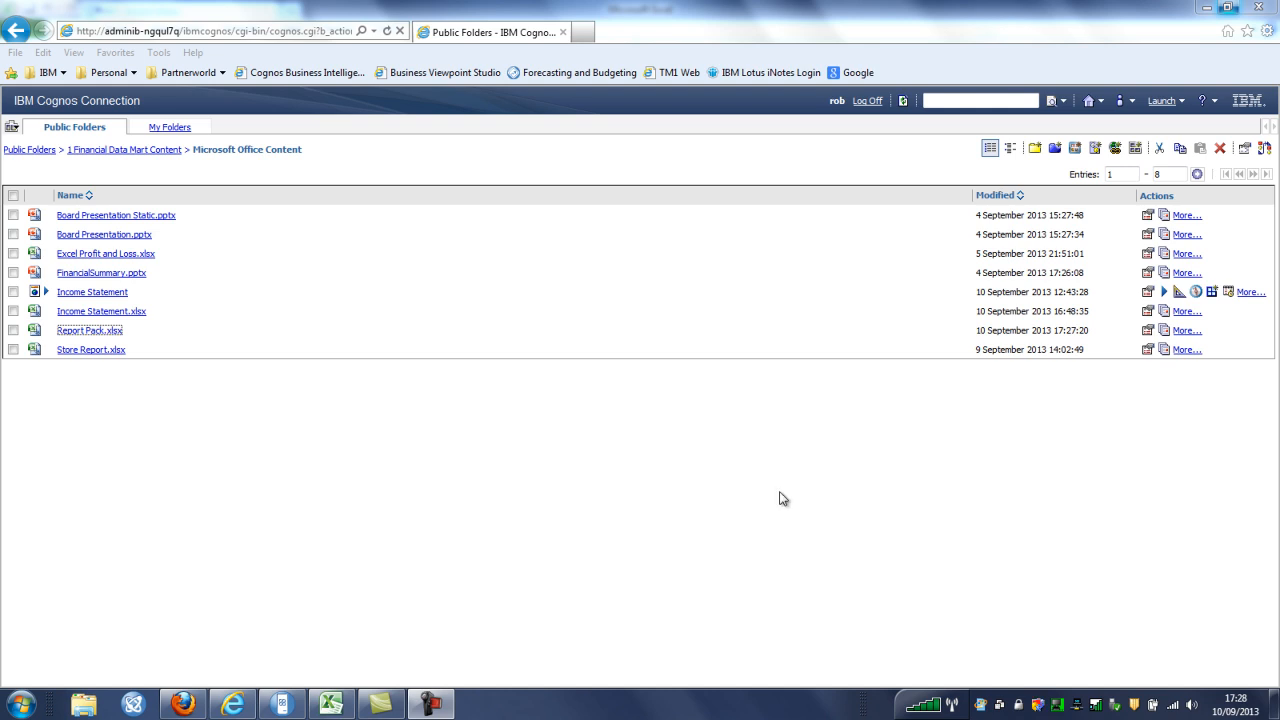
Download Report Pack.xlsx from Public Folders and open it in Excel
{"action": "left_click", "coordinate": [96, 335]}
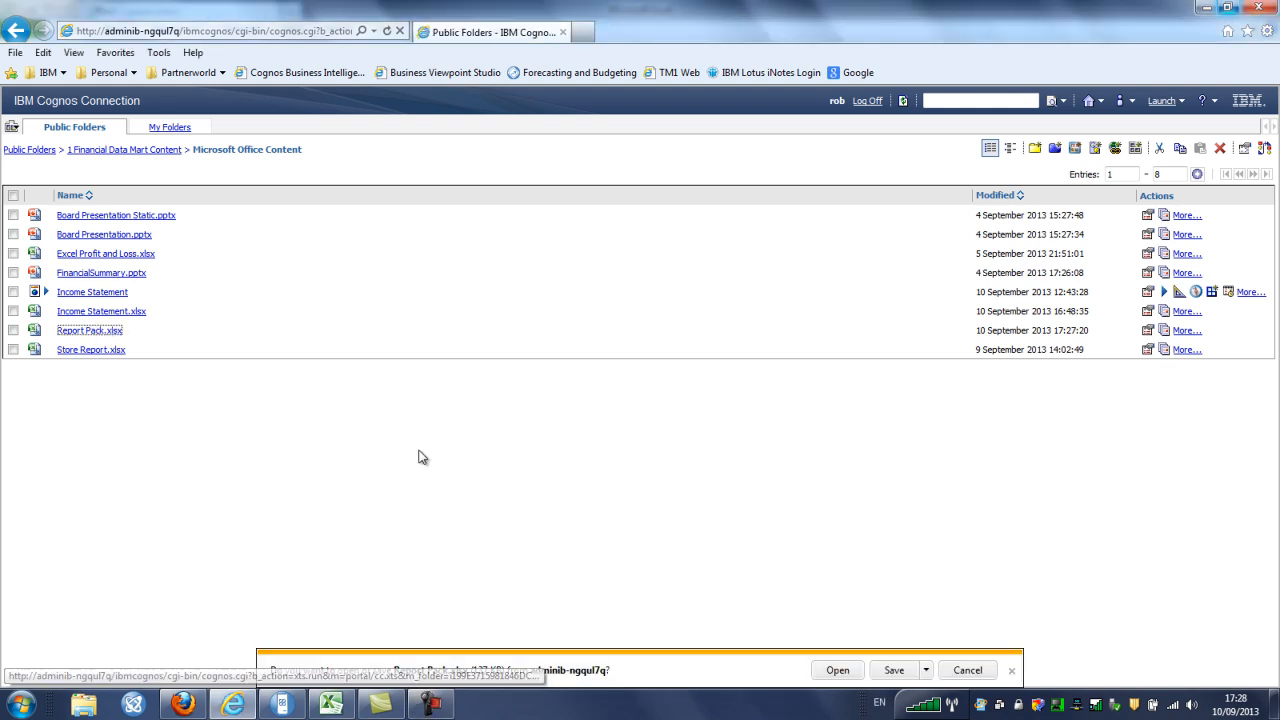
{"action": "left_click", "coordinate": [838, 670]}
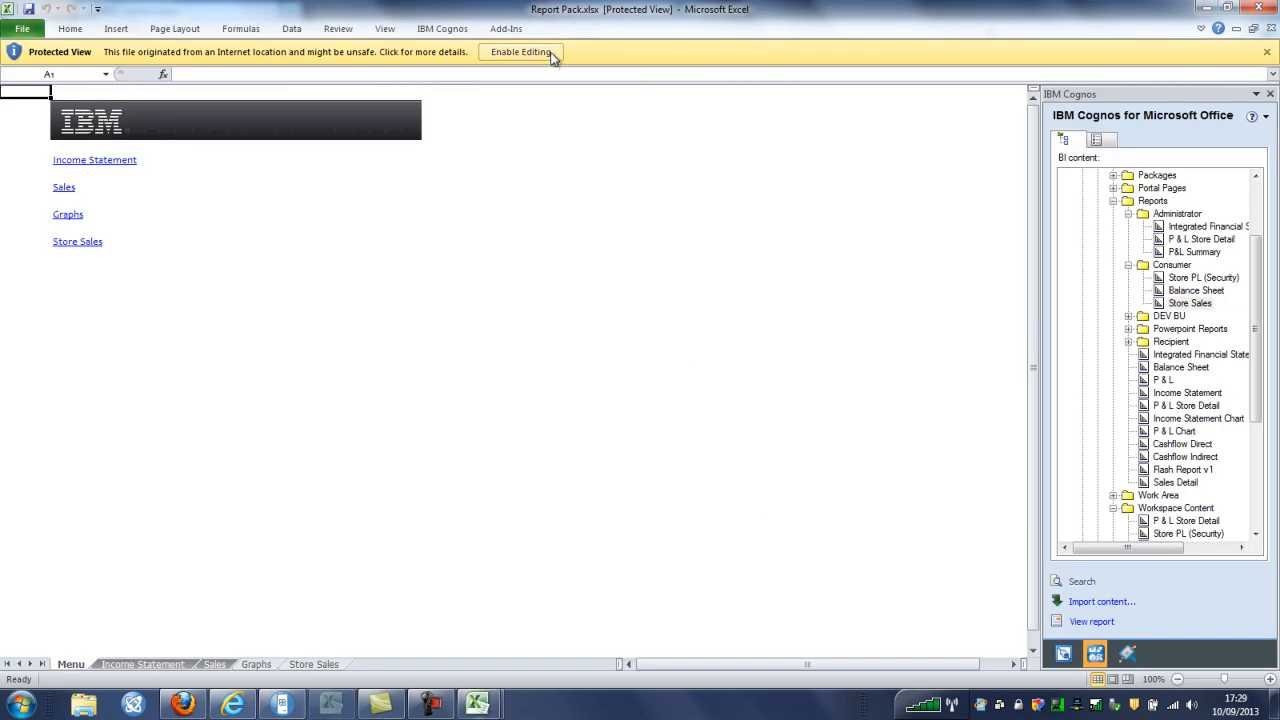
Enable editing on Report Pack.xlsx, then test the Income Statement link and its Menu return link
{"action": "left_click", "coordinate": [552, 52]}
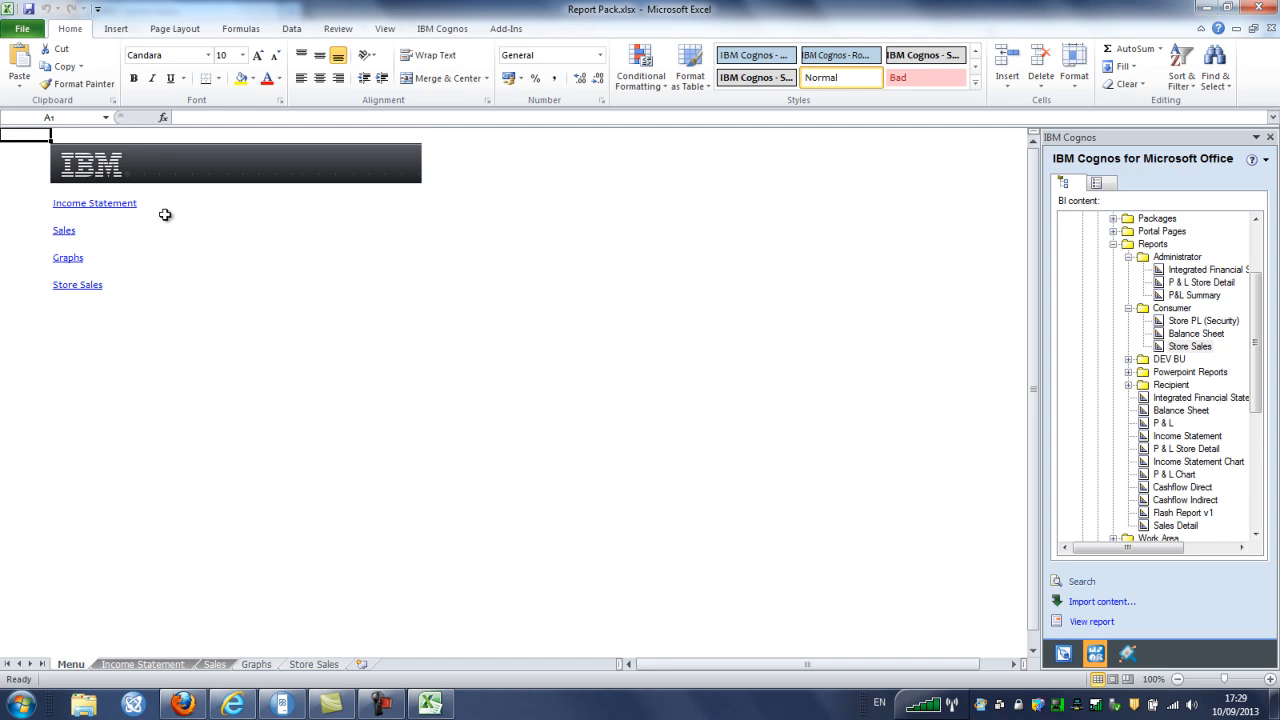
{"action": "left_click", "coordinate": [124, 204]}
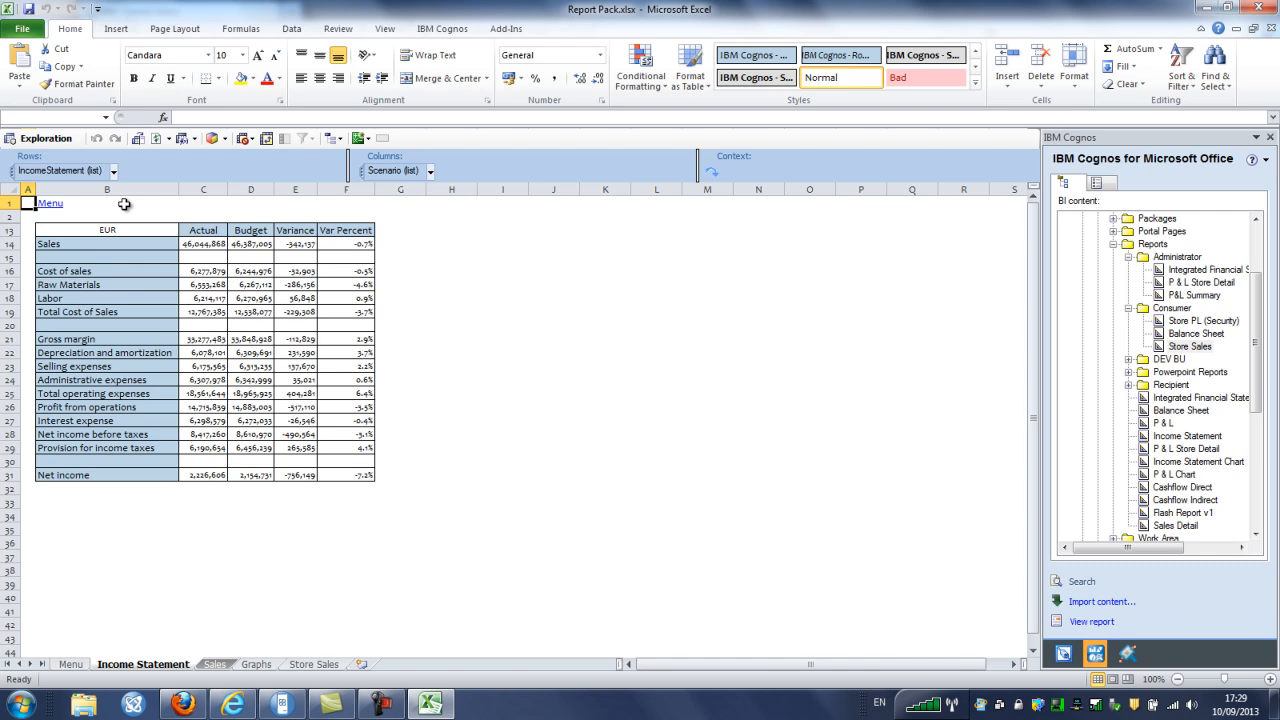
{"action": "left_click", "coordinate": [55, 205]}
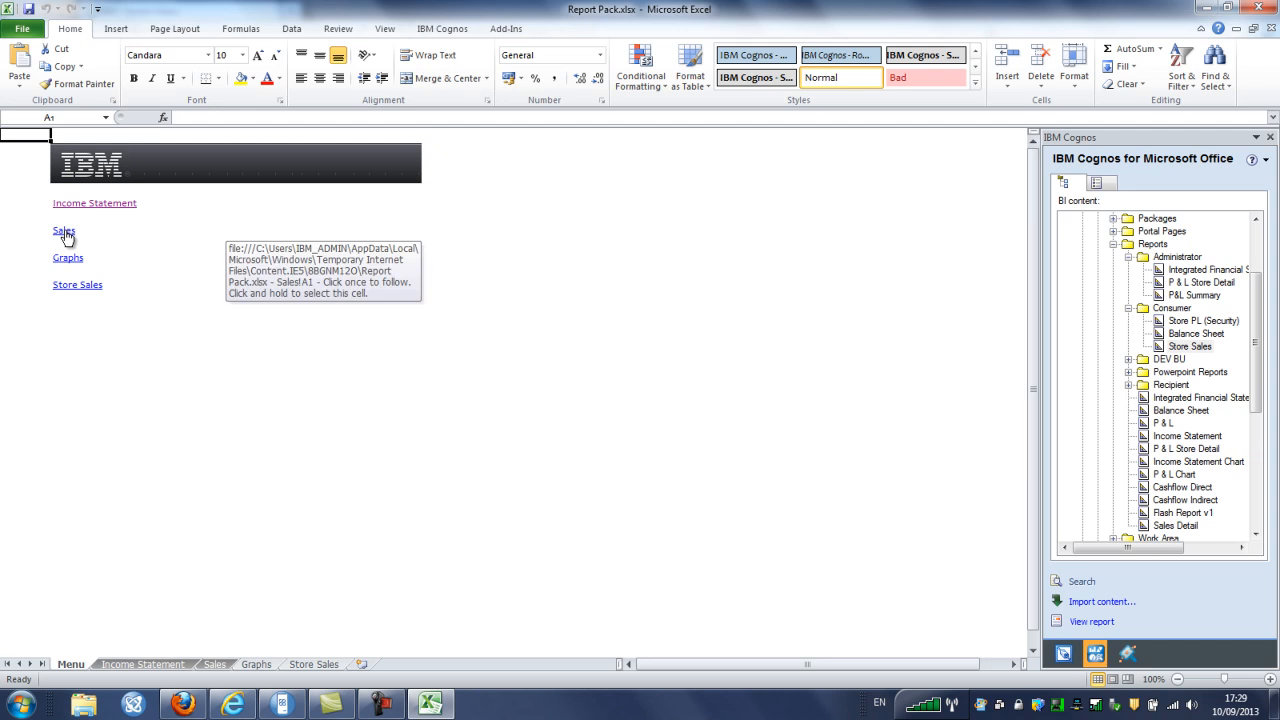
On the Sales sheet, drill Connacht down to Castlebar, Galway and Sligo, then return to Menu
{"action": "left_click", "coordinate": [64, 232]}
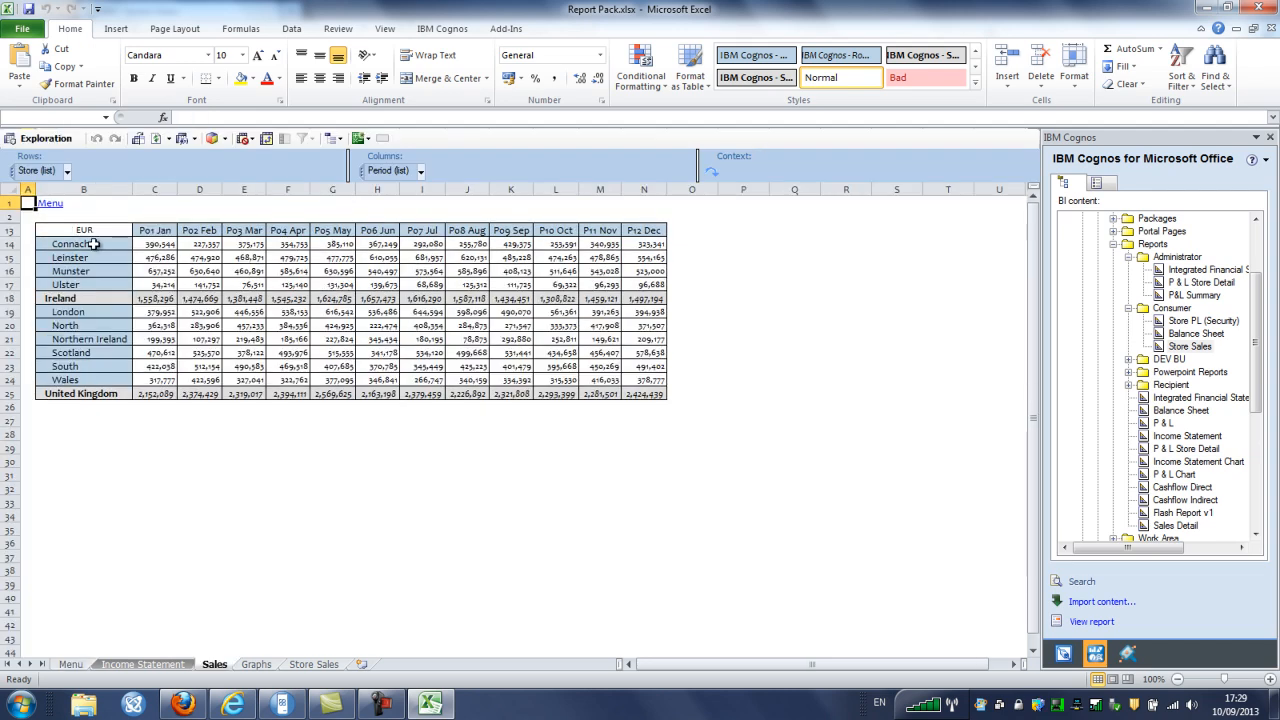
{"action": "right_click", "coordinate": [93, 244]}
{"action": "mouse_move", "coordinate": [175, 256]}
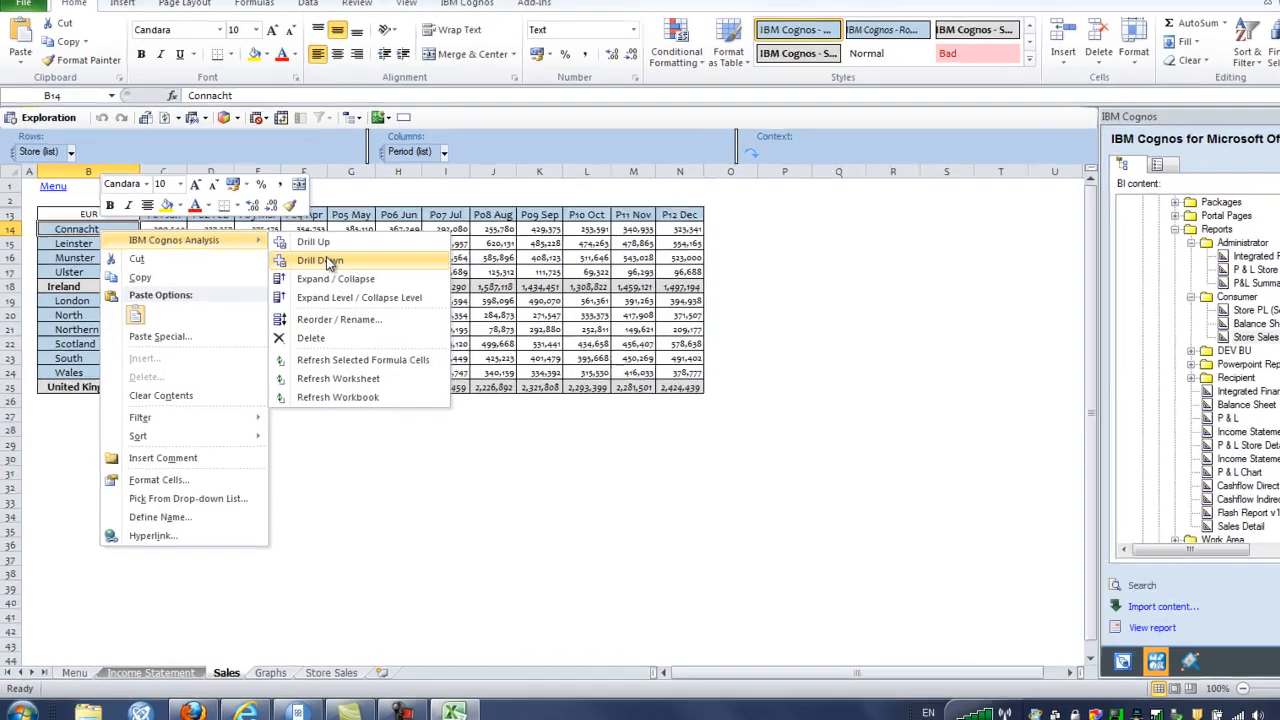
{"action": "left_click", "coordinate": [303, 273]}
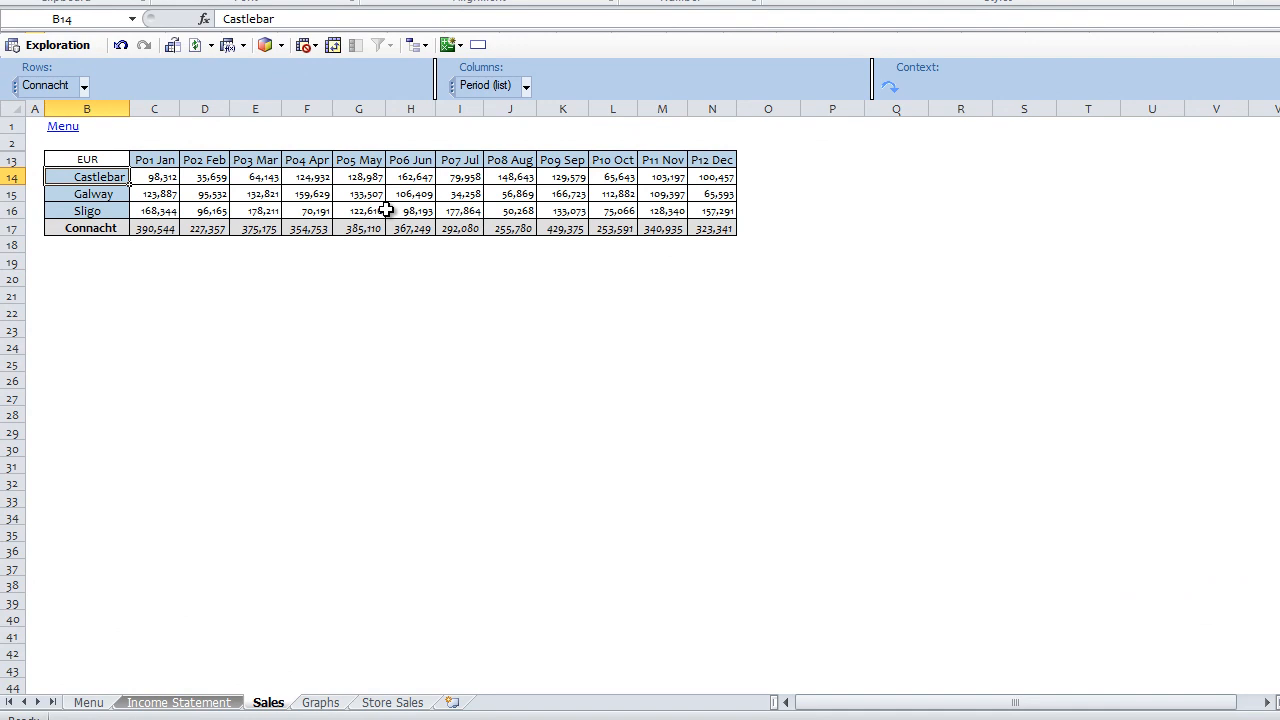
{"action": "left_click", "coordinate": [63, 127]}
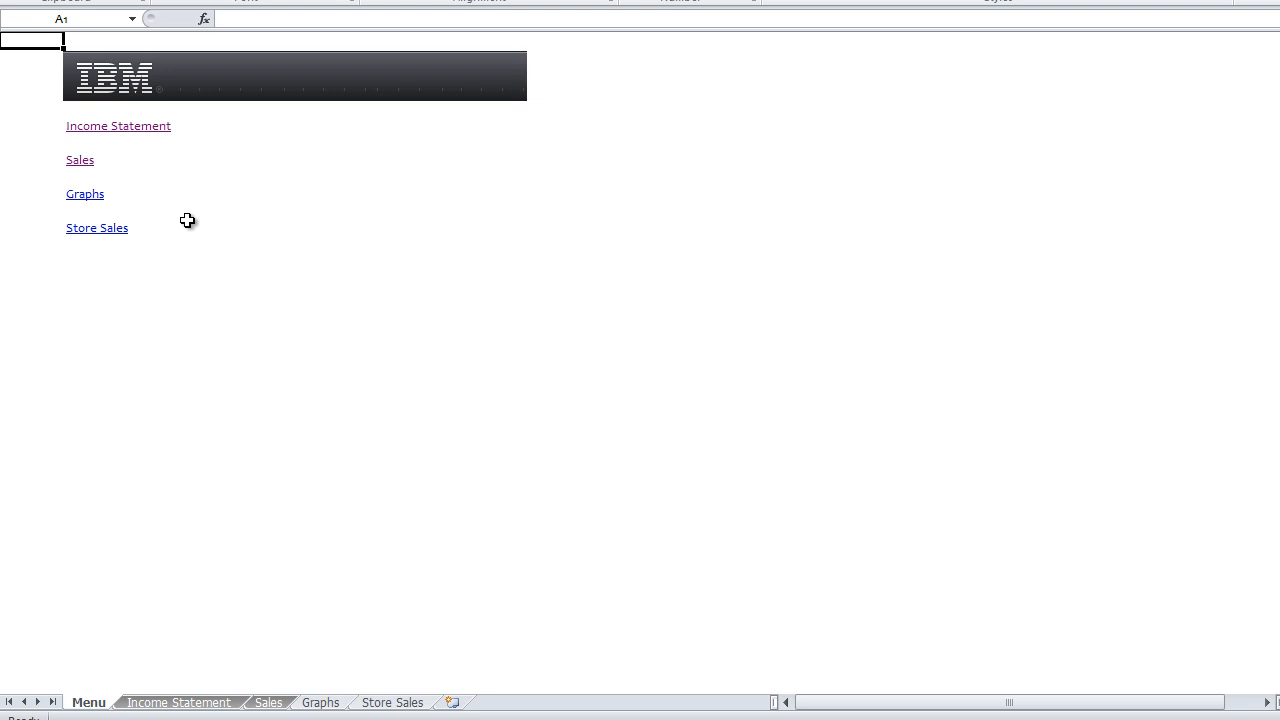
{"action": "left_click", "coordinate": [88, 197]}
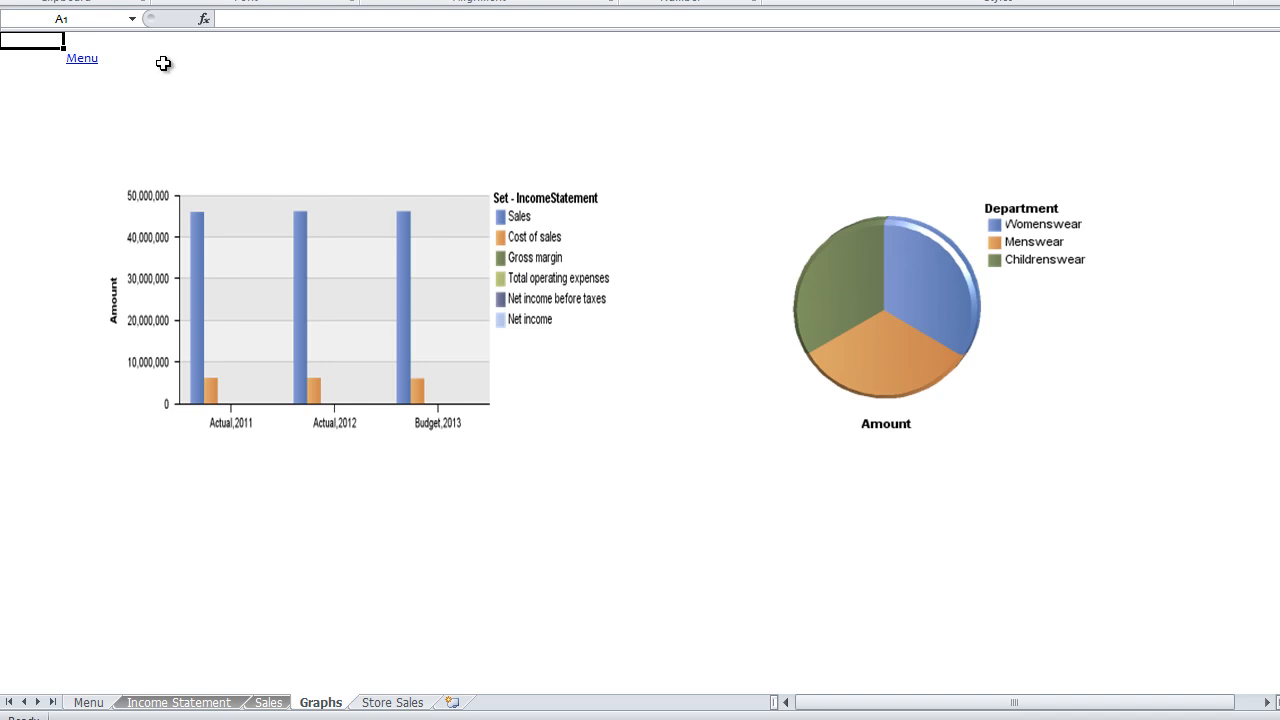
{"action": "left_click", "coordinate": [84, 59]}
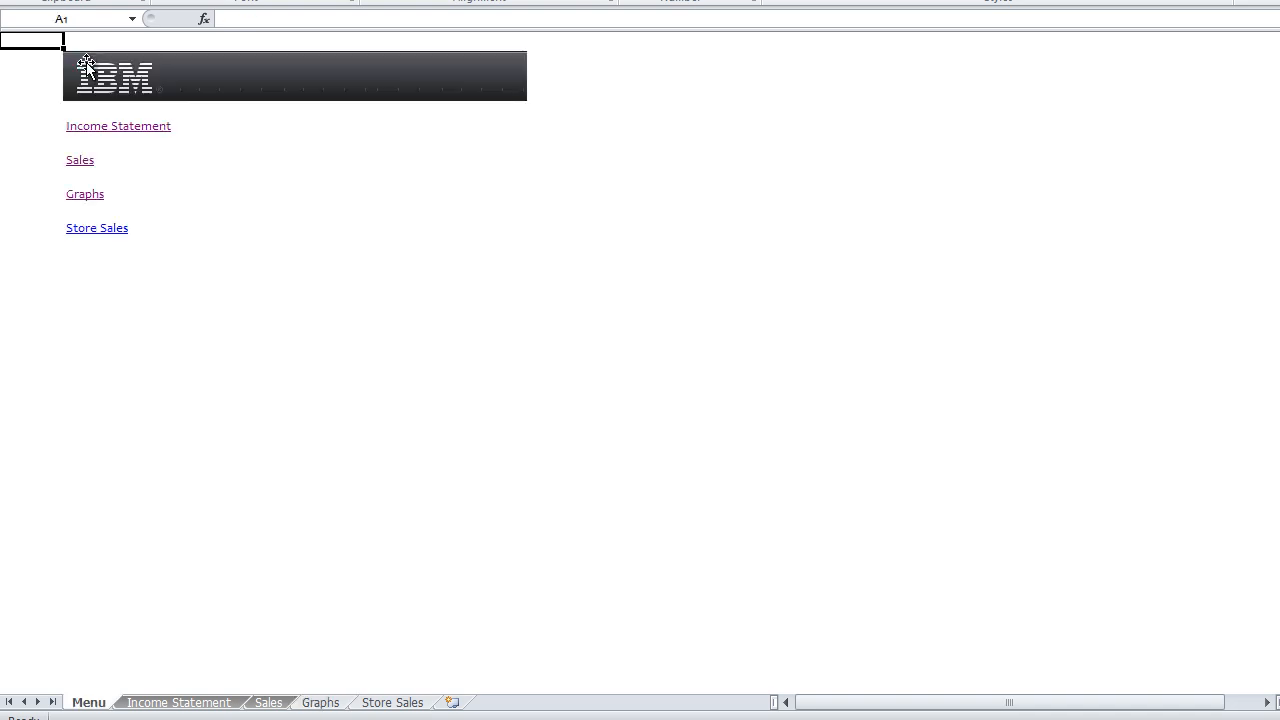
{"action": "left_click", "coordinate": [118, 230]}
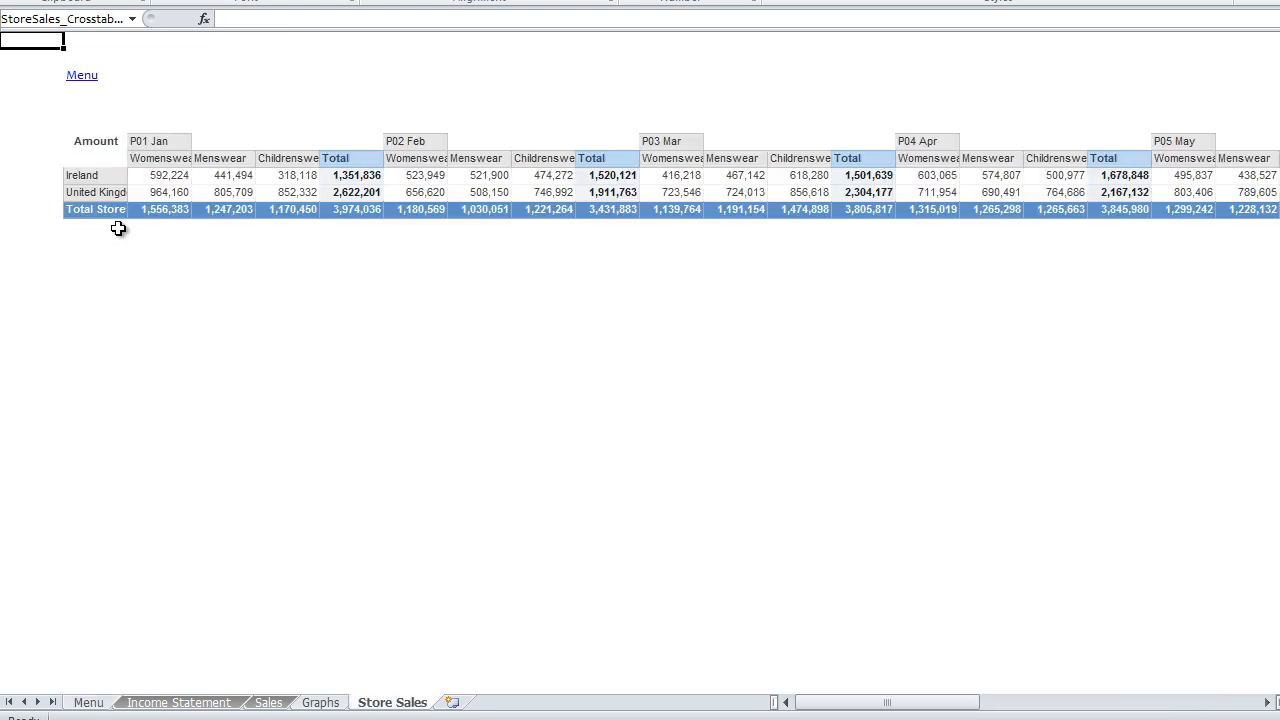
{"action": "left_click", "coordinate": [84, 78]}
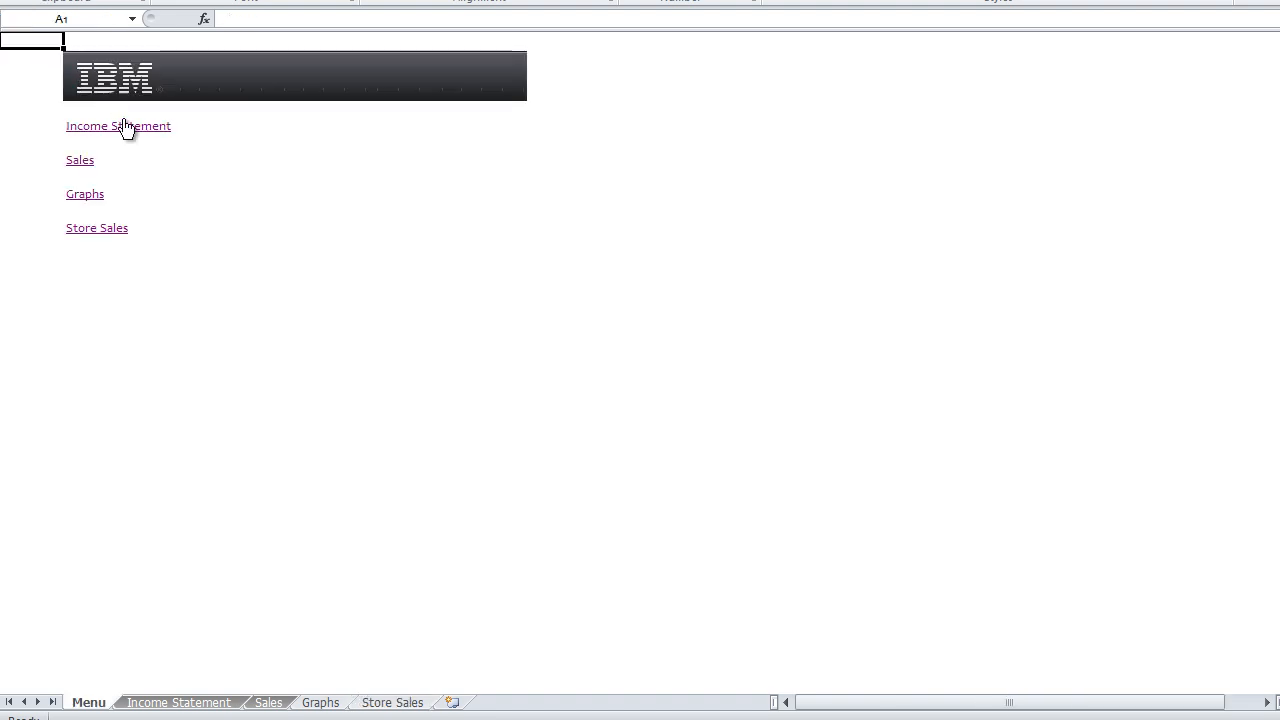